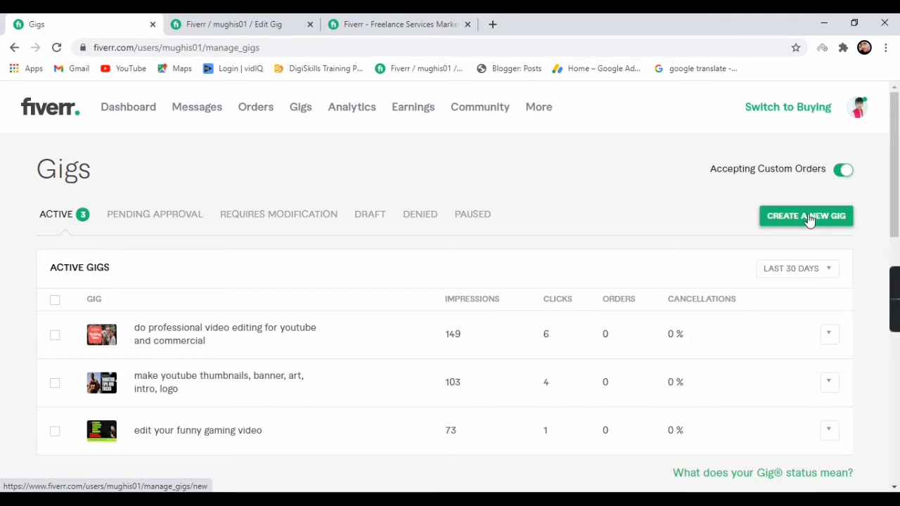
Start creating a new gig and make its empty title field ready for entry
left_click(794, 219)
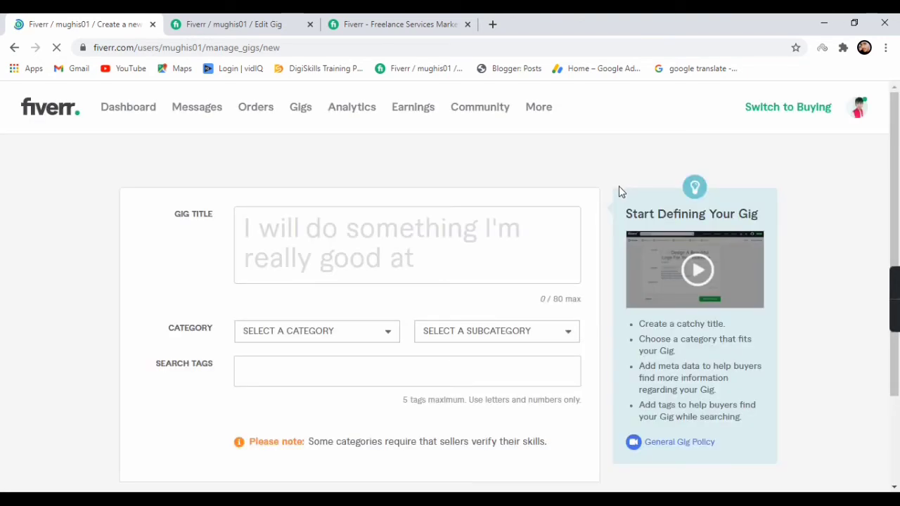
left_click(246, 231)
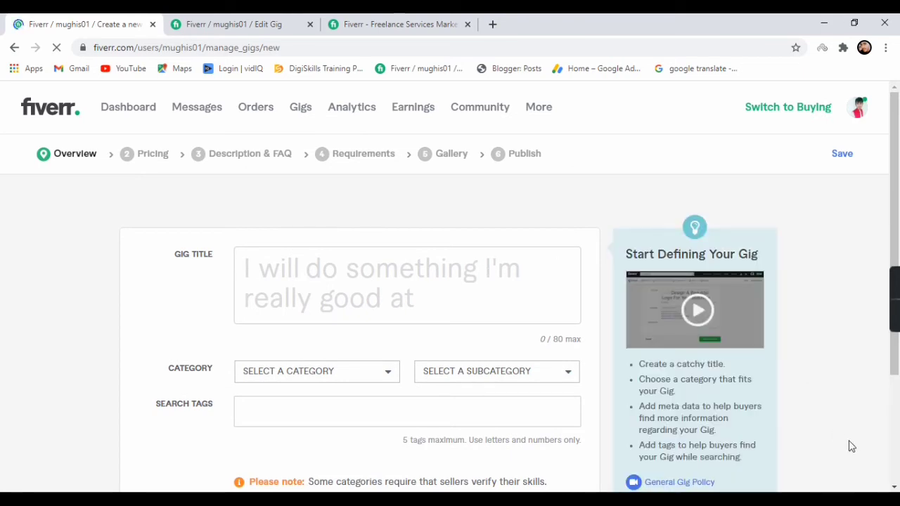
left_click(894, 487)
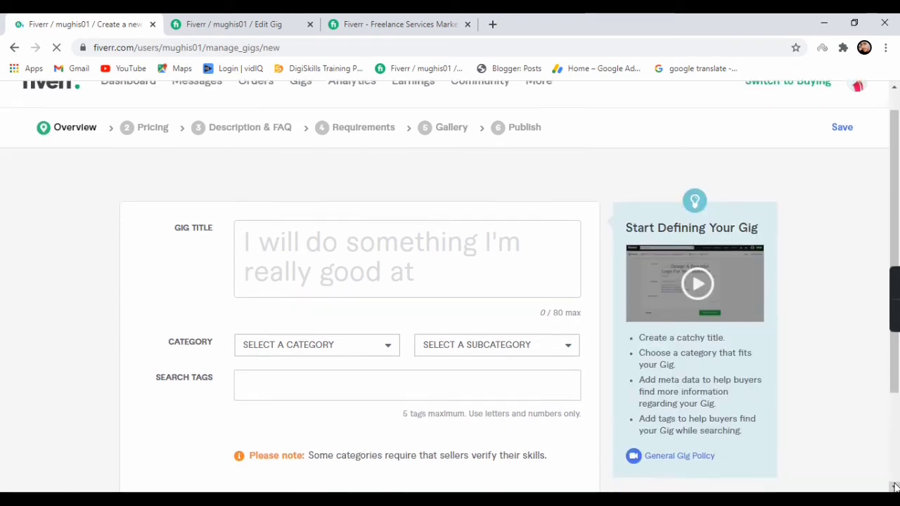
left_click(894, 486)
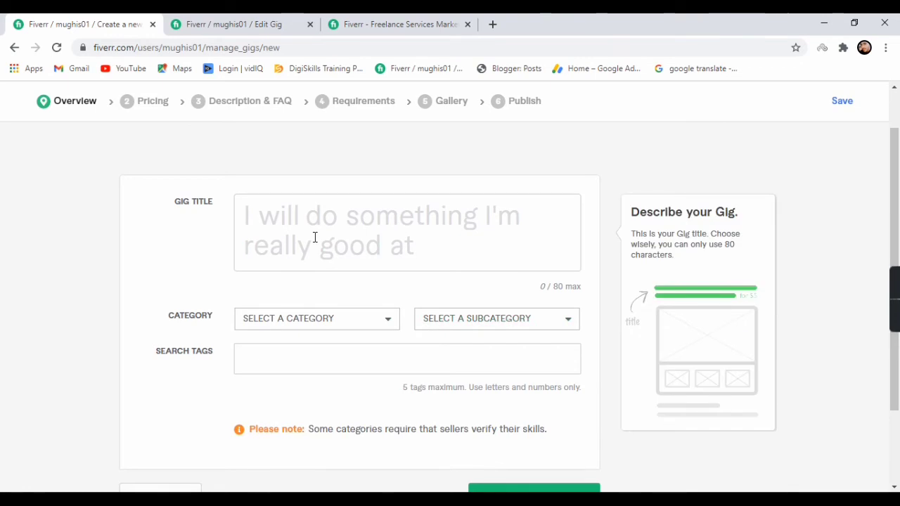
left_click(303, 206)
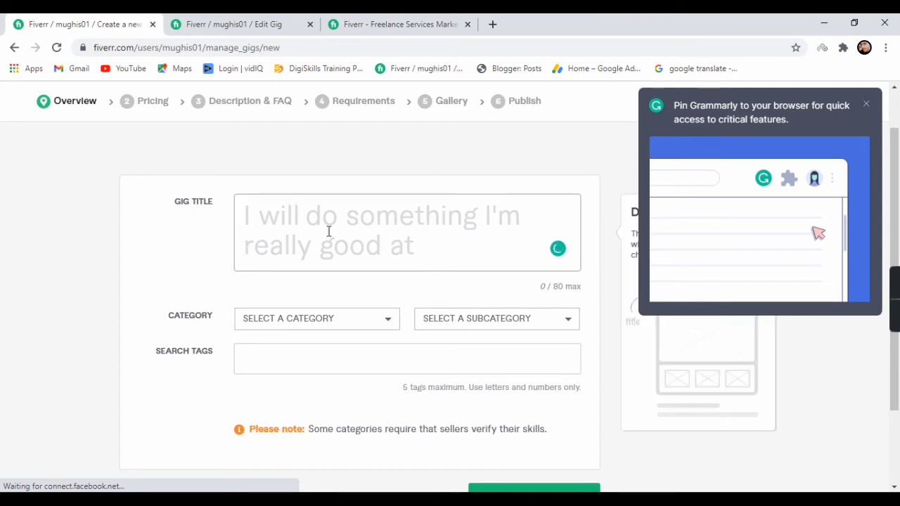
Search the marketplace for "youtube thumbnails" using the recent search and browse the first gigs listed
left_click(412, 19)
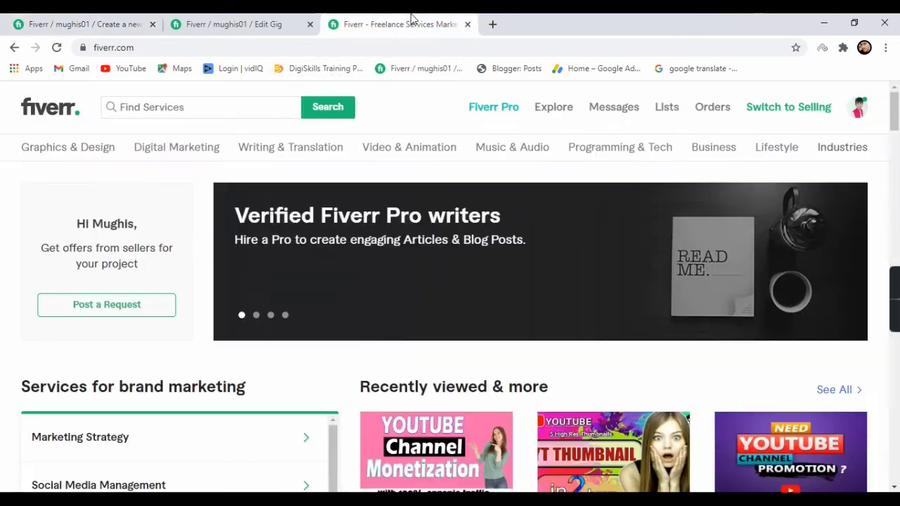
left_click(179, 111)
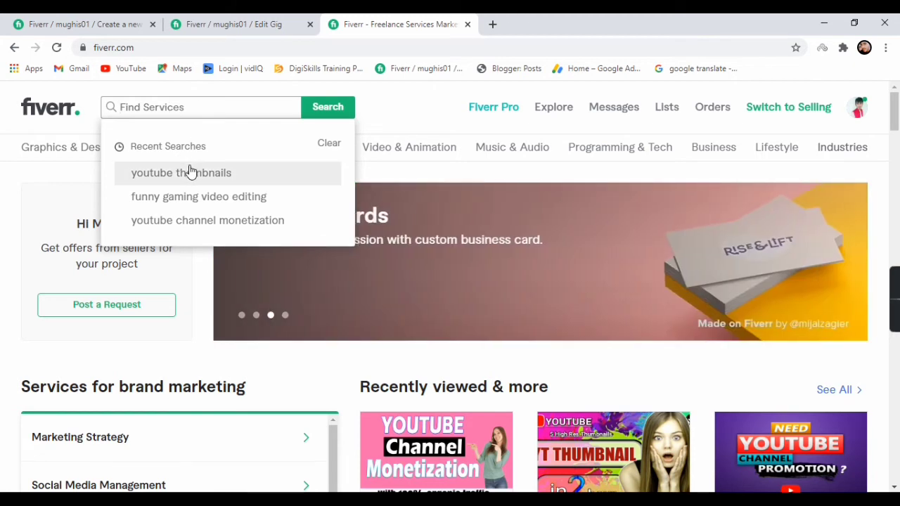
left_click(185, 174)
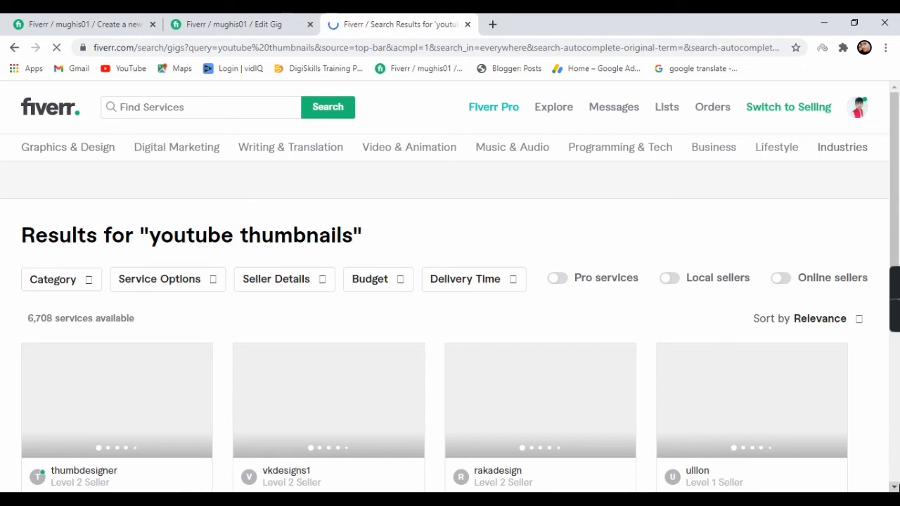
scroll(450, 286, "down", 1)
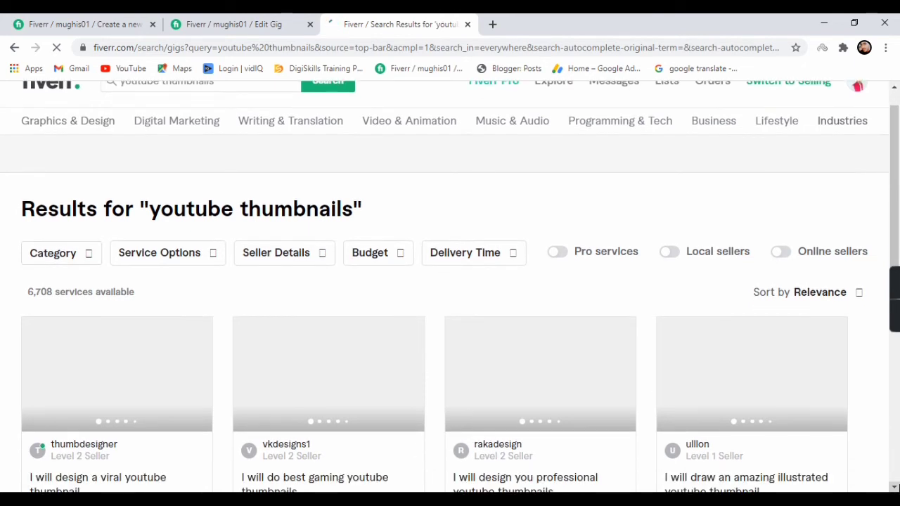
scroll(871, 471, "down", 1)
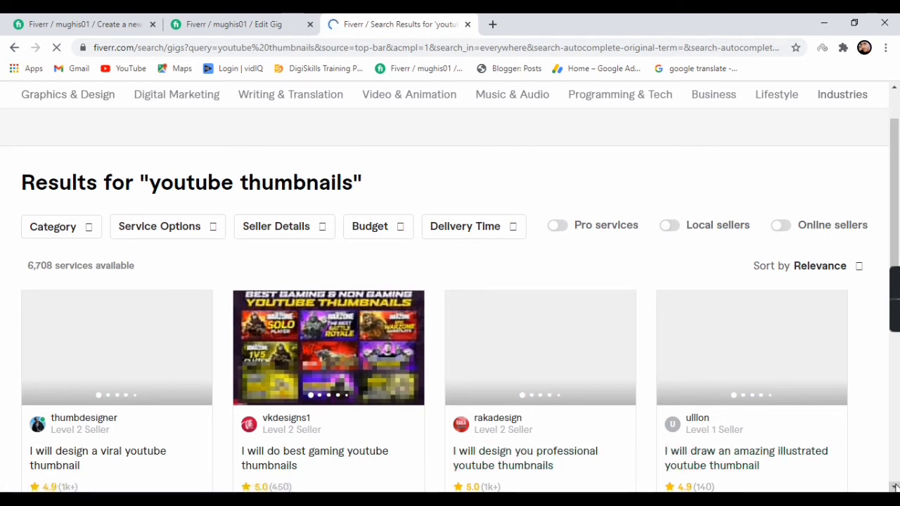
scroll(633, 422, "down", 1)
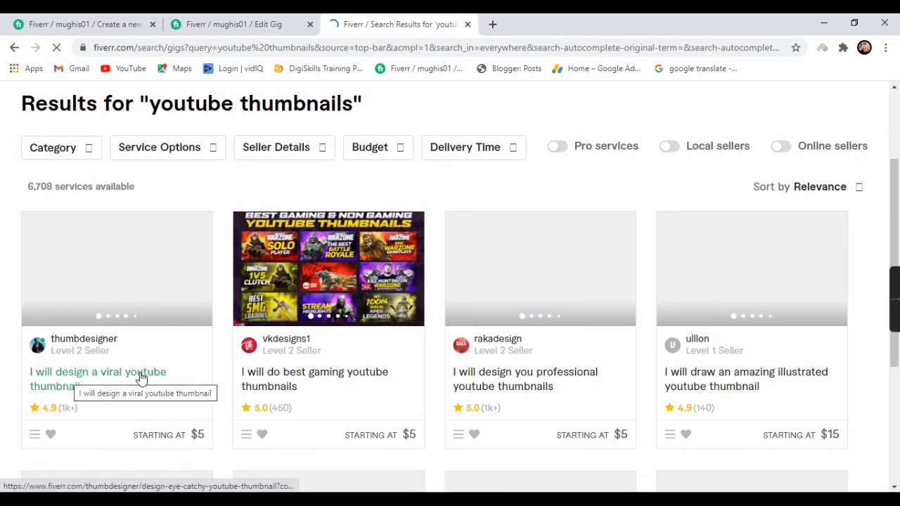
Open the gig "I will design a viral youtube thumbnail" and examine its title and overview
left_click(79, 384)
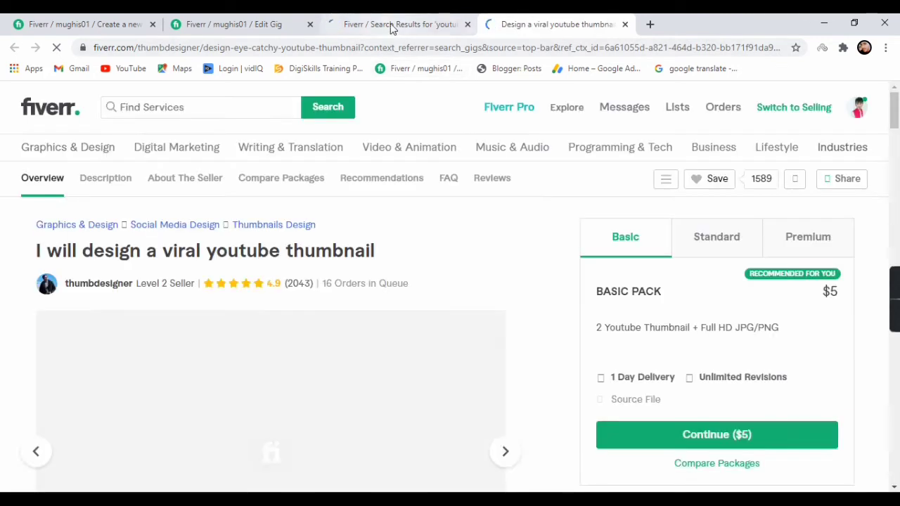
left_click(391, 24)
left_click(532, 21)
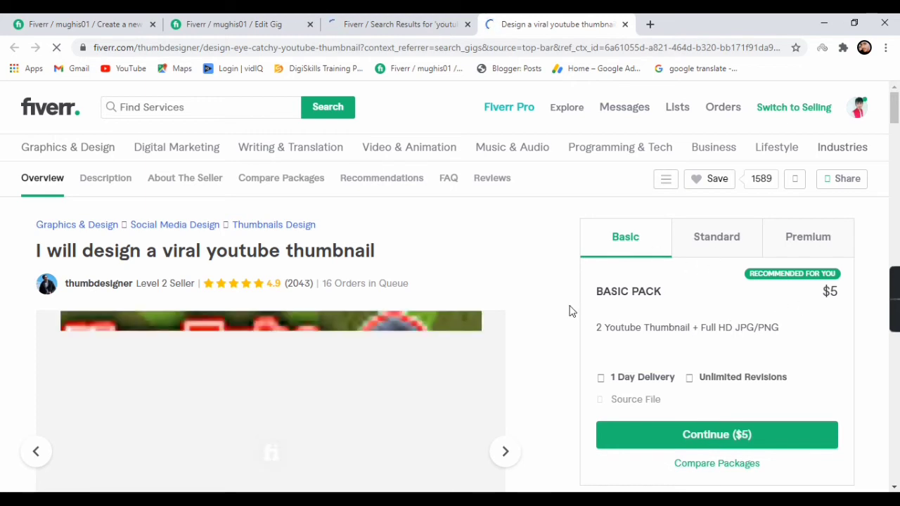
left_click(895, 486)
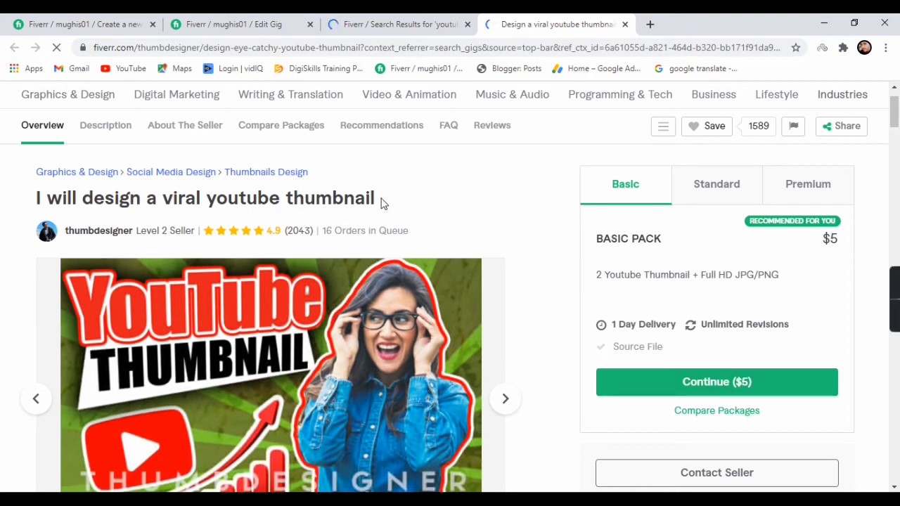
Go back to the "youtube thumbnails" search results and compare the titles of the other gigs
left_click(413, 19)
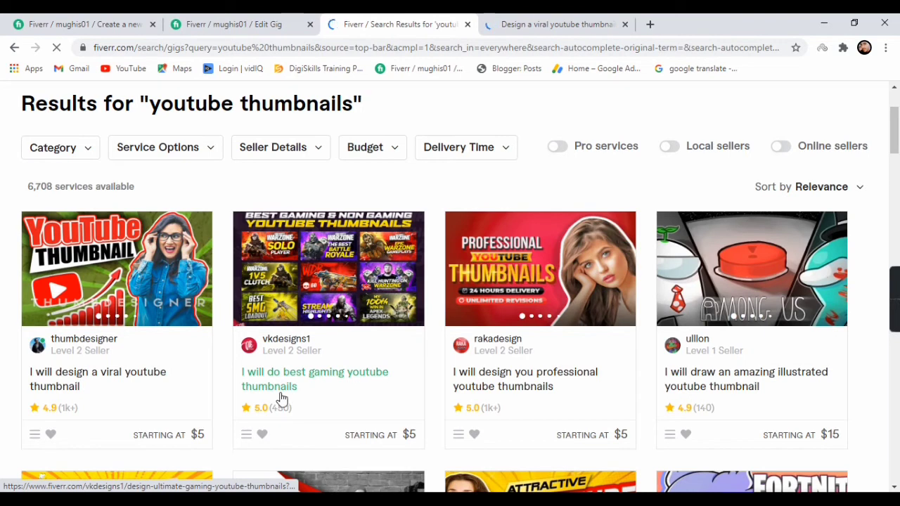
left_click(585, 370)
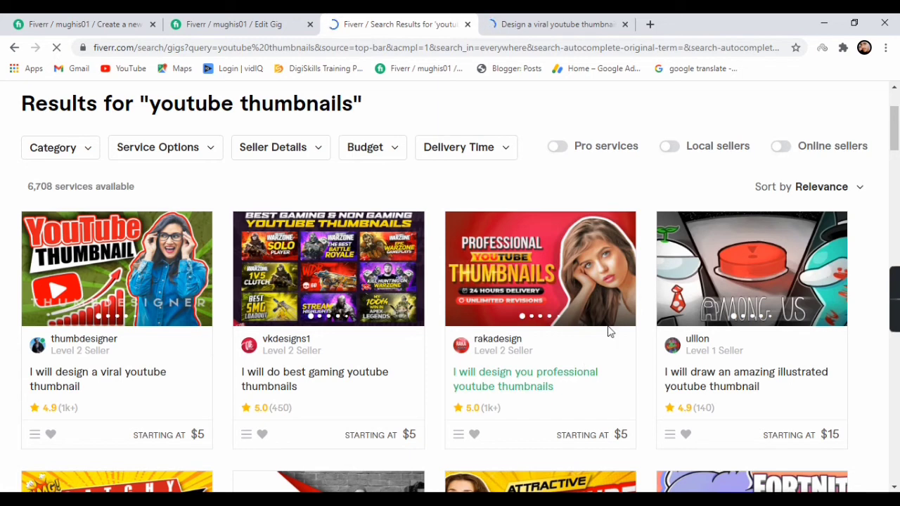
left_click(889, 89)
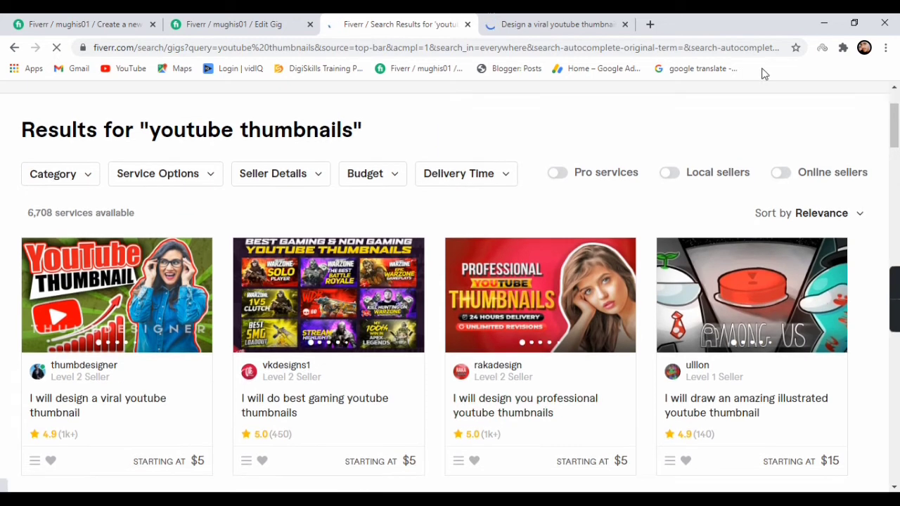
Copy "make youtube thumbnails" from the title of the existing gig being edited into the new gig's title
left_click(121, 21)
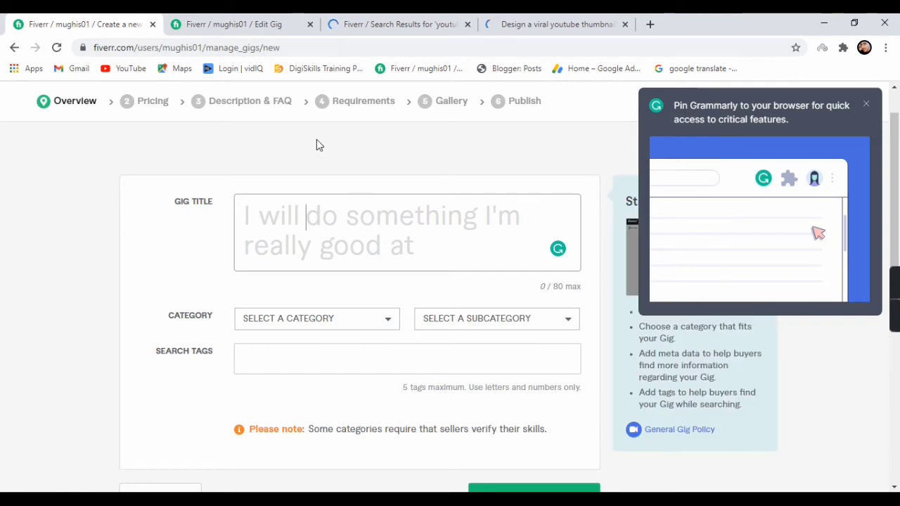
left_click(255, 20)
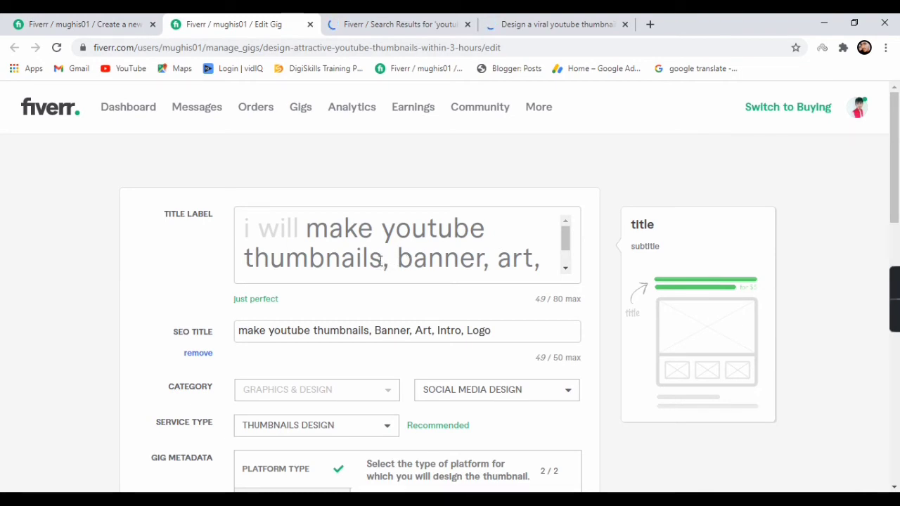
left_click_drag(384, 258, 250, 236)
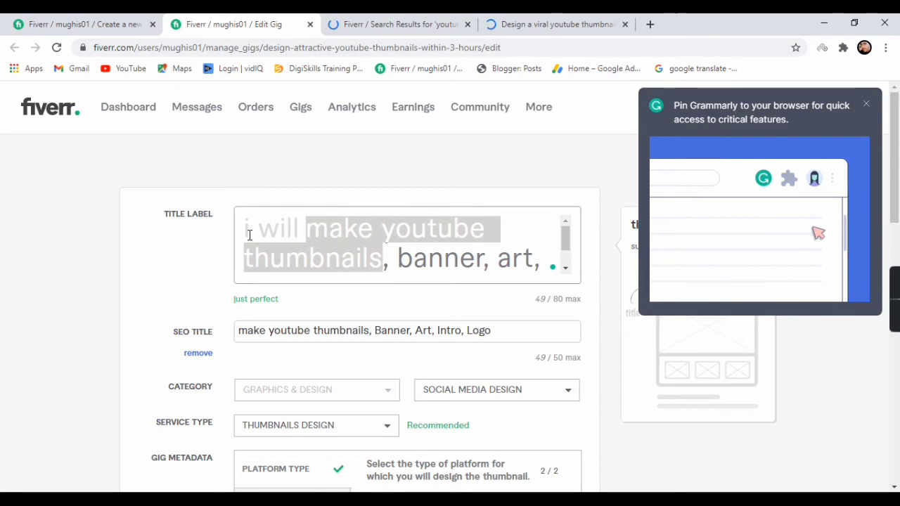
right_click(318, 239)
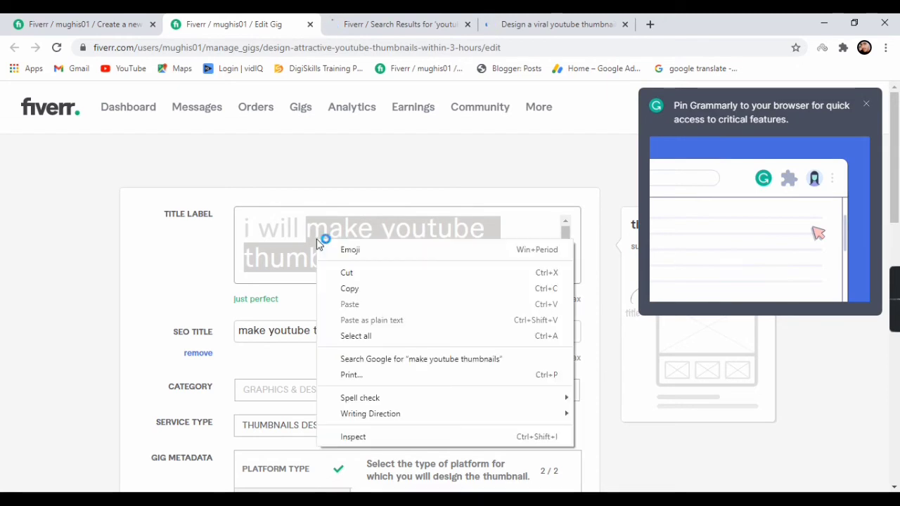
left_click(357, 288)
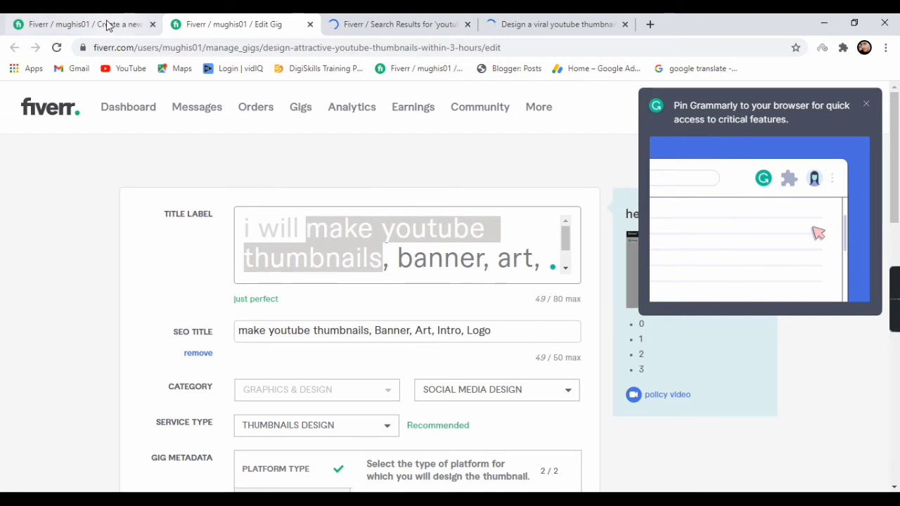
left_click(107, 25)
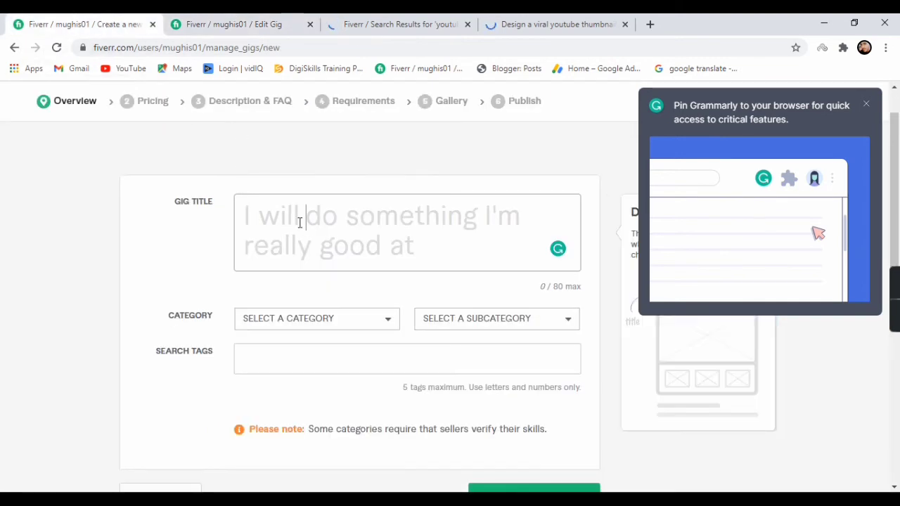
key("ctrl+v")
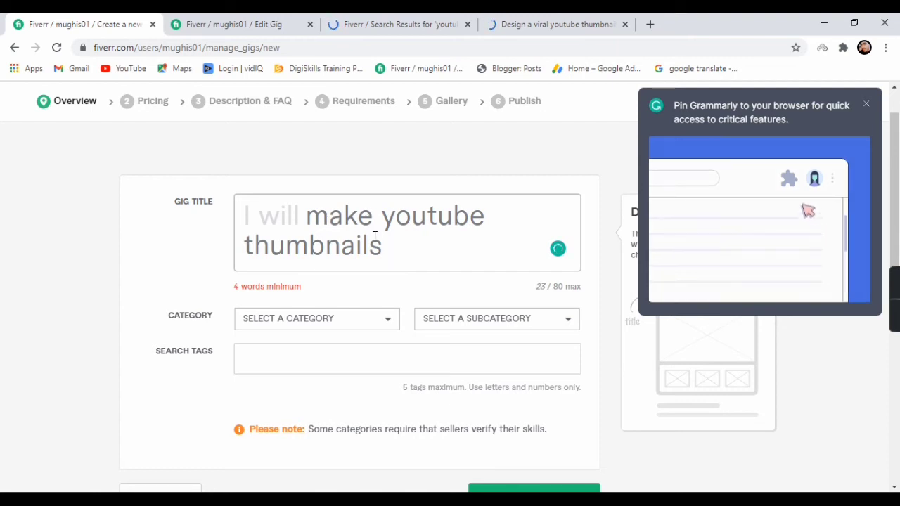
Insert "effective" before "thumbnails" in the new gig's title and dismiss the Grammarly pop-up
left_click(489, 219)
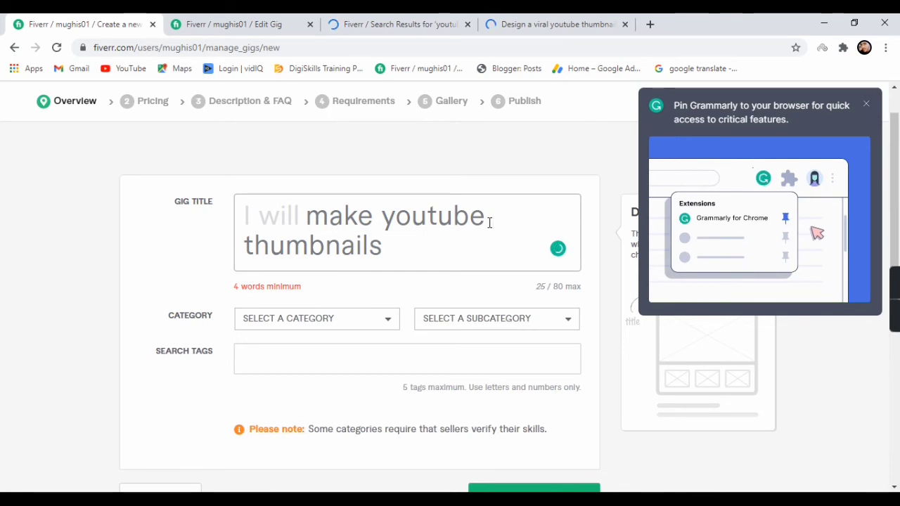
type("effe")
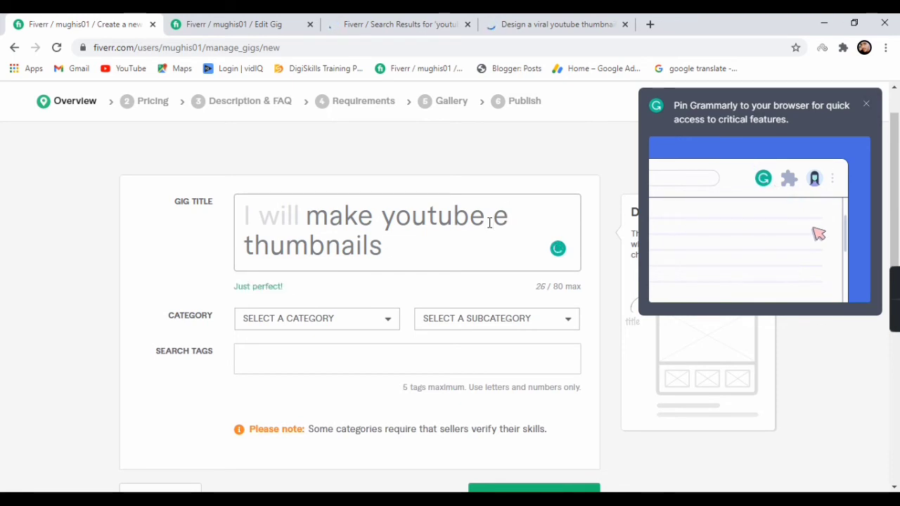
type("ctive")
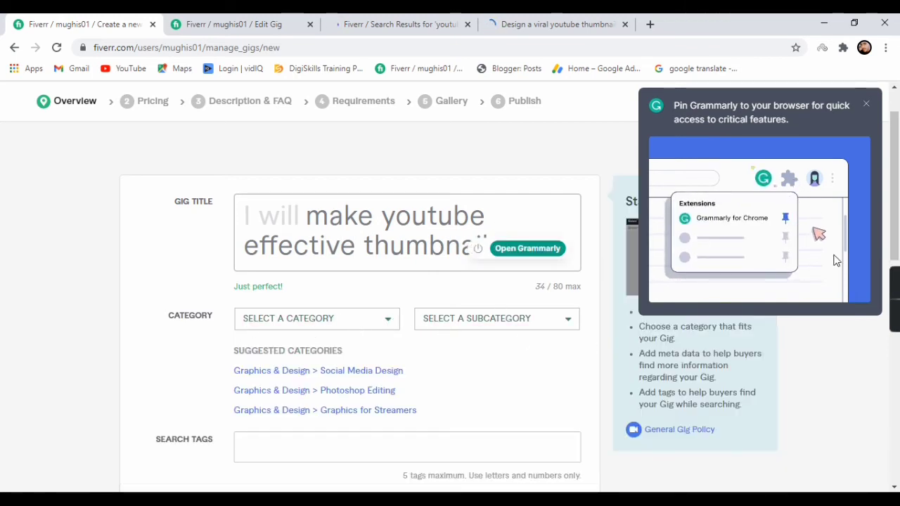
left_click(869, 107)
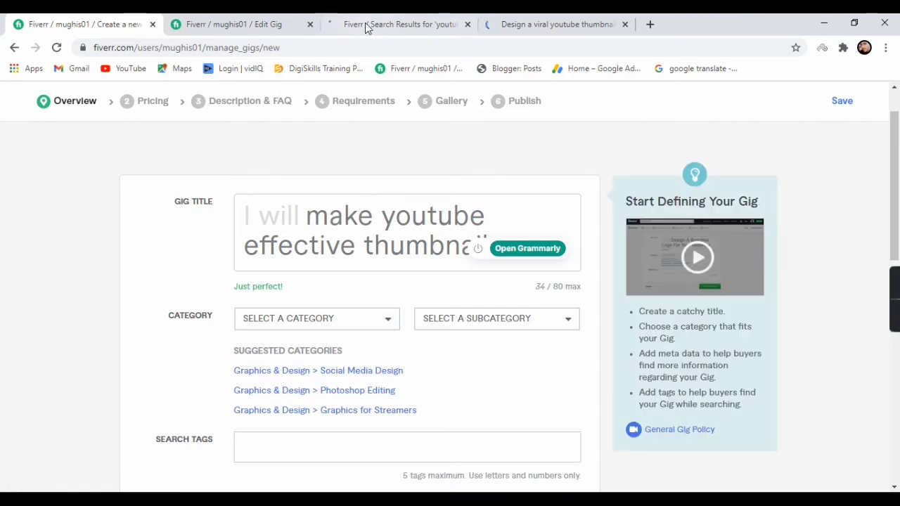
Check the viral thumbnail gig's category path and apply the suggested category Graphics & Design > Social Media Design to the new gig
left_click(539, 21)
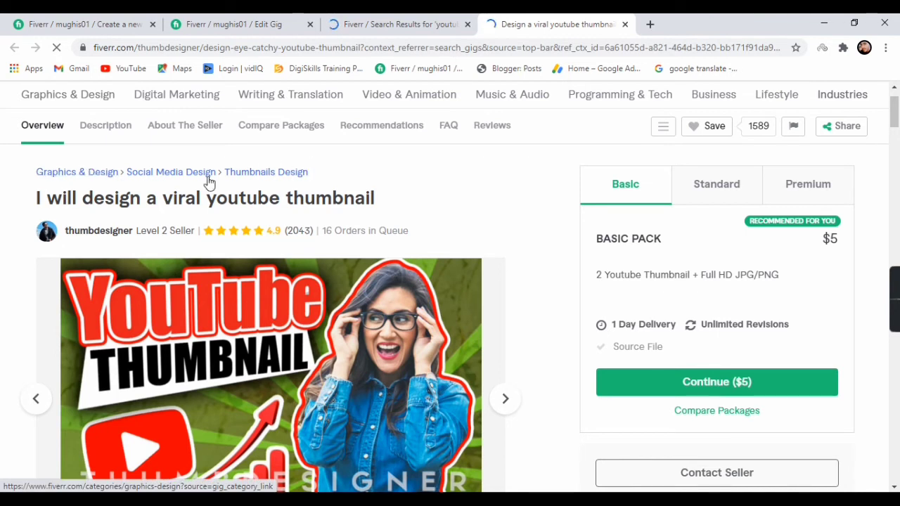
left_click(111, 23)
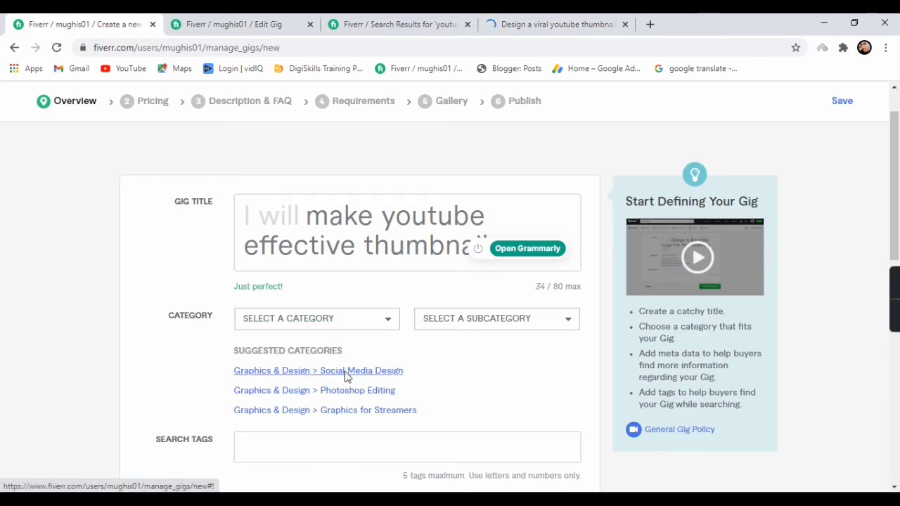
left_click(346, 373)
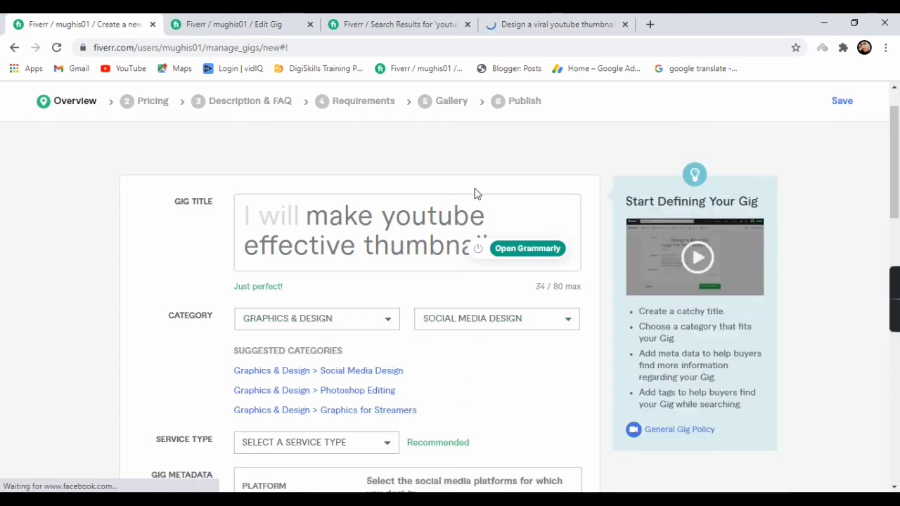
Check the viral youtube thumbnail gig's category path and set the new gig's service type to Thumbnails Design
left_click(365, 17)
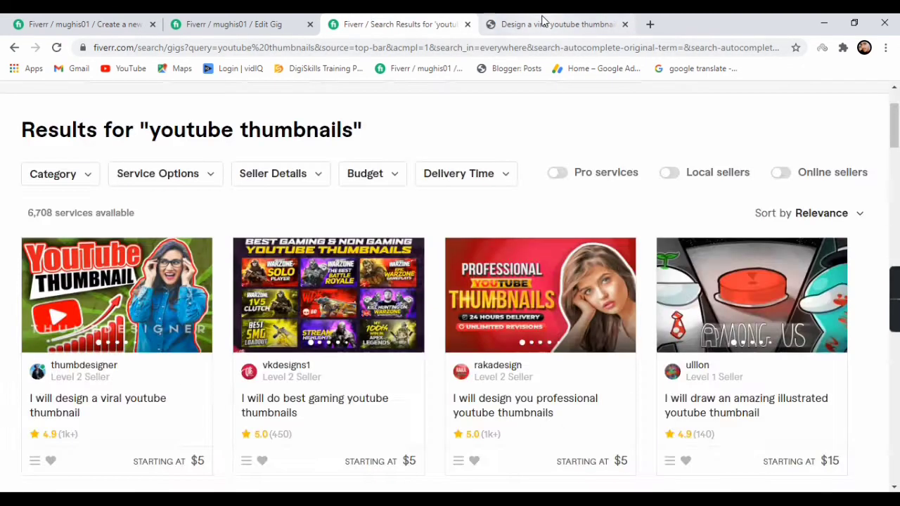
left_click(563, 24)
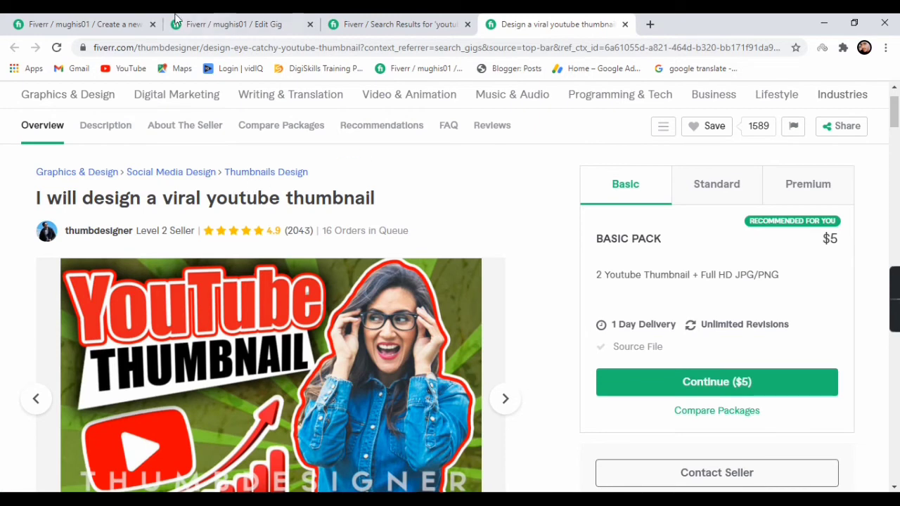
left_click(88, 23)
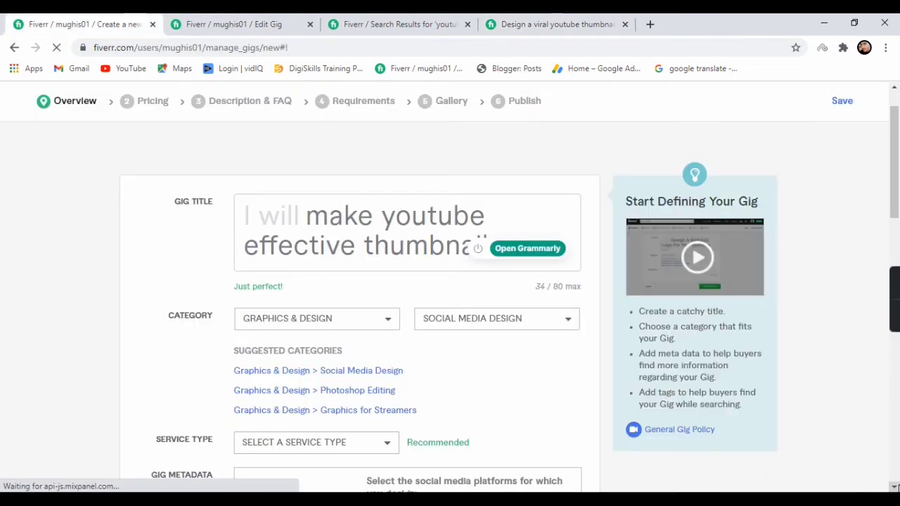
scroll(895, 488, "down", 3)
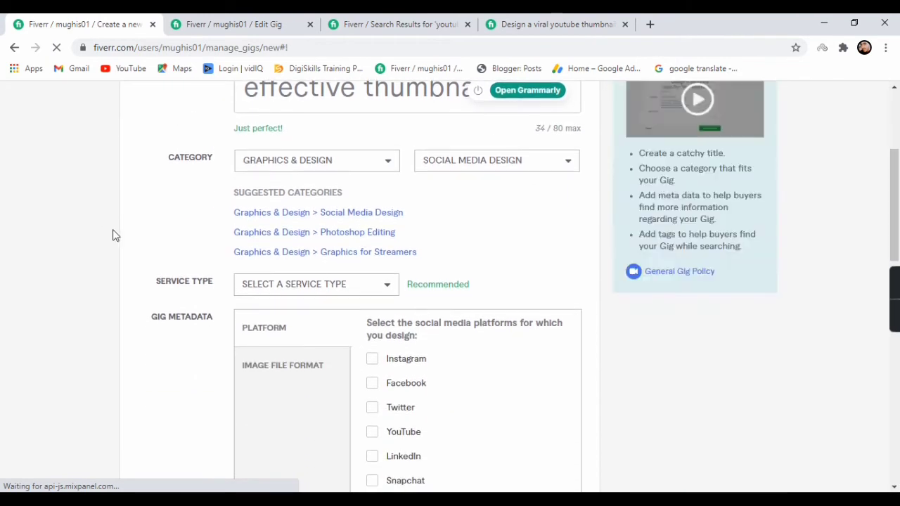
mouse_move(327, 298)
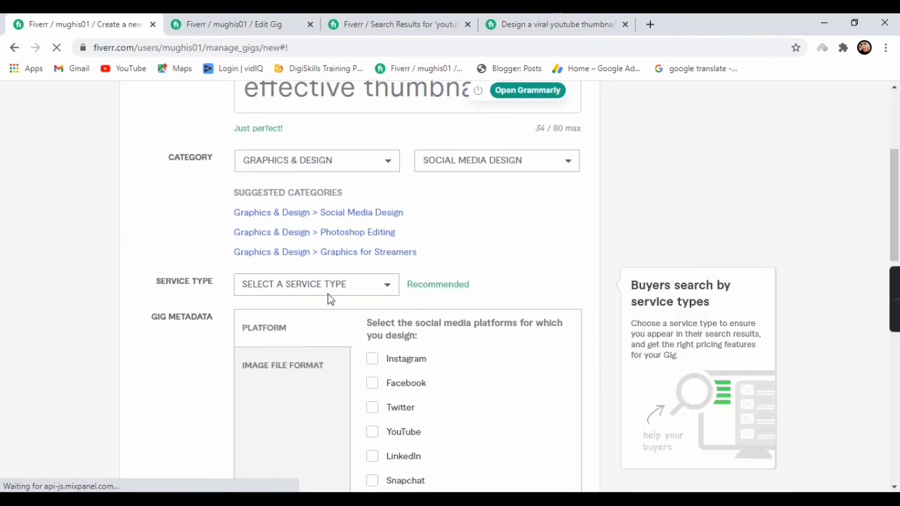
left_click(388, 296)
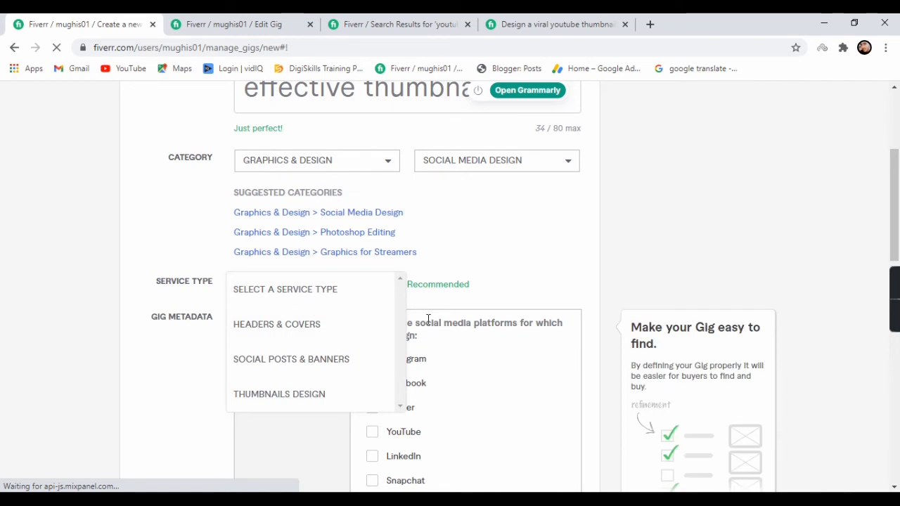
left_click(316, 396)
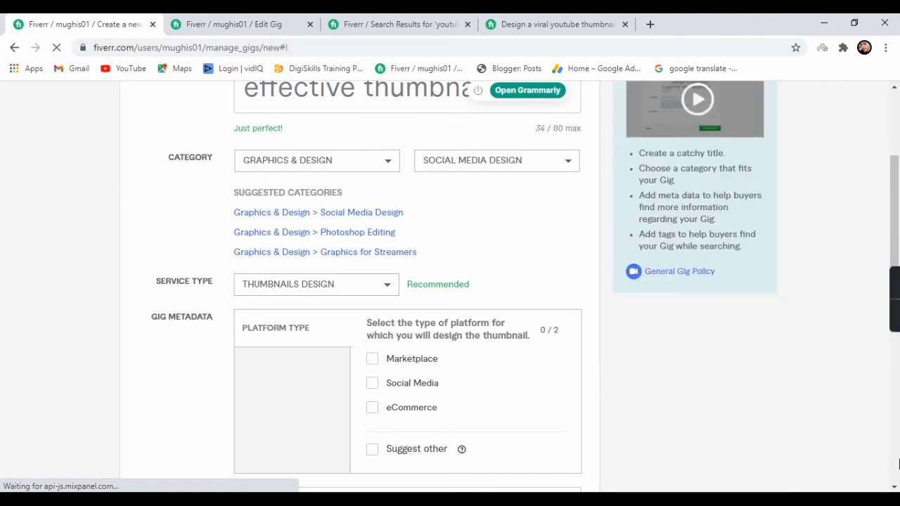
Select Social Media and Marketplace as the platform types in the new gig's metadata
left_click(895, 489)
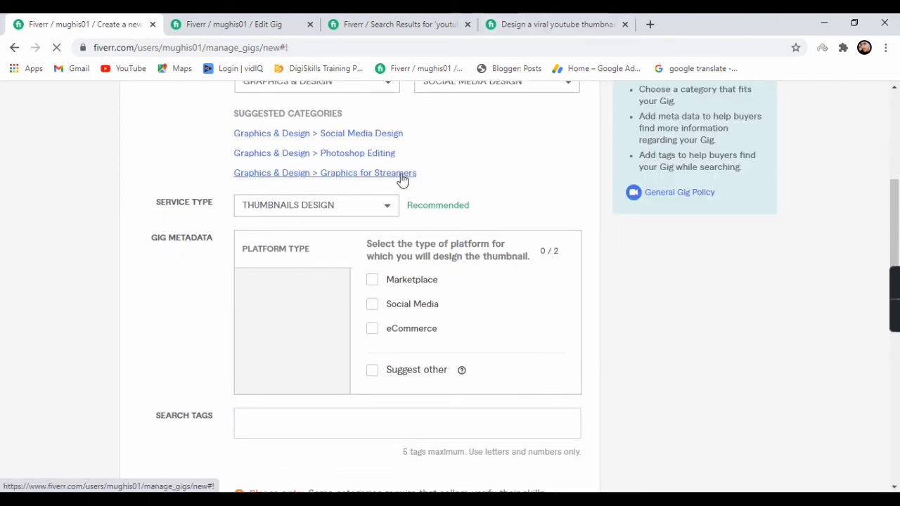
left_click(404, 23)
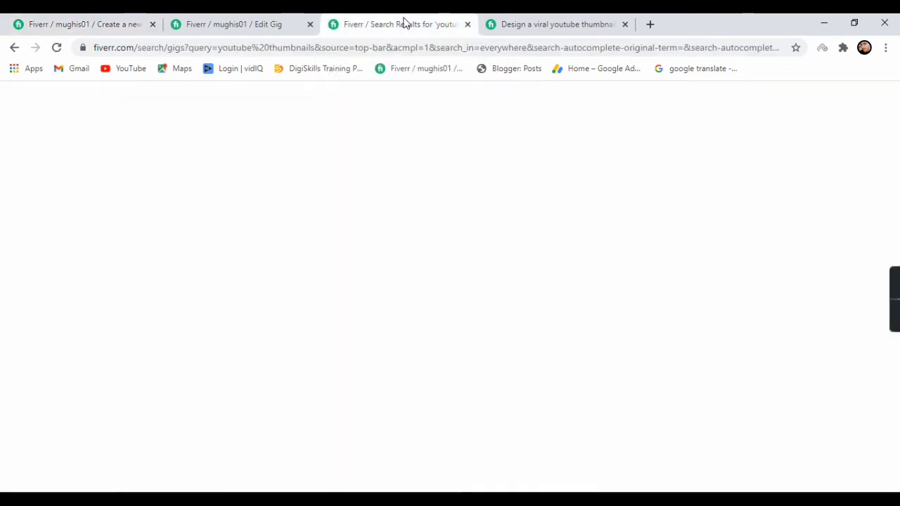
left_click(84, 24)
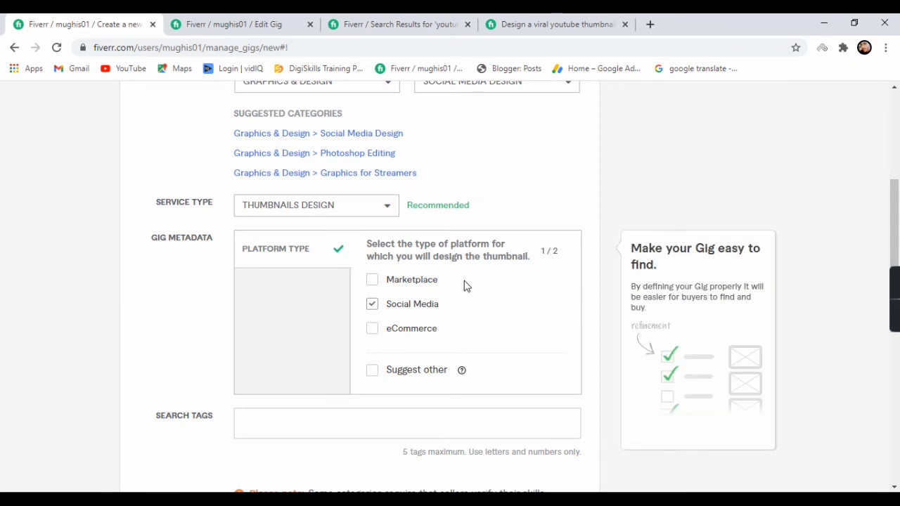
left_click(372, 280)
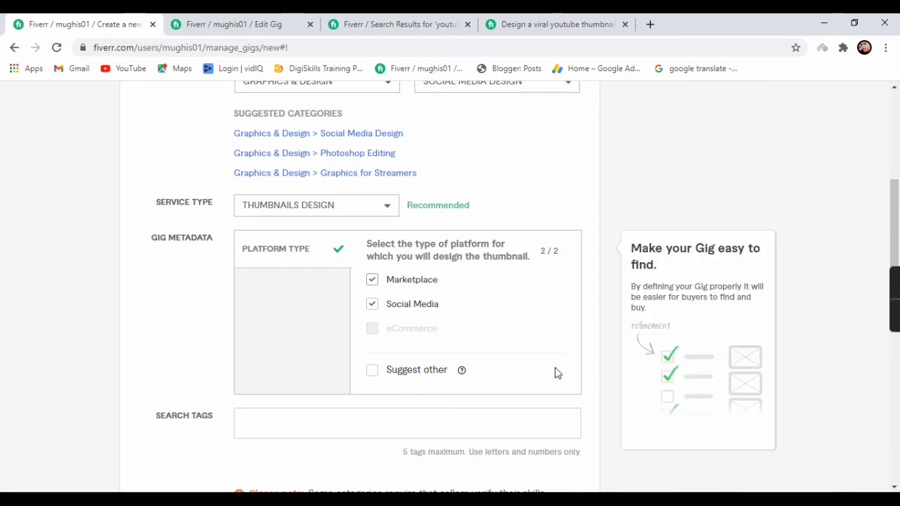
Look up tag ideas in the viral thumbnail gig's related tags and the suggested terms for the "youtube thumbnails" search
left_click(894, 488)
scroll(894, 487, "down", 2)
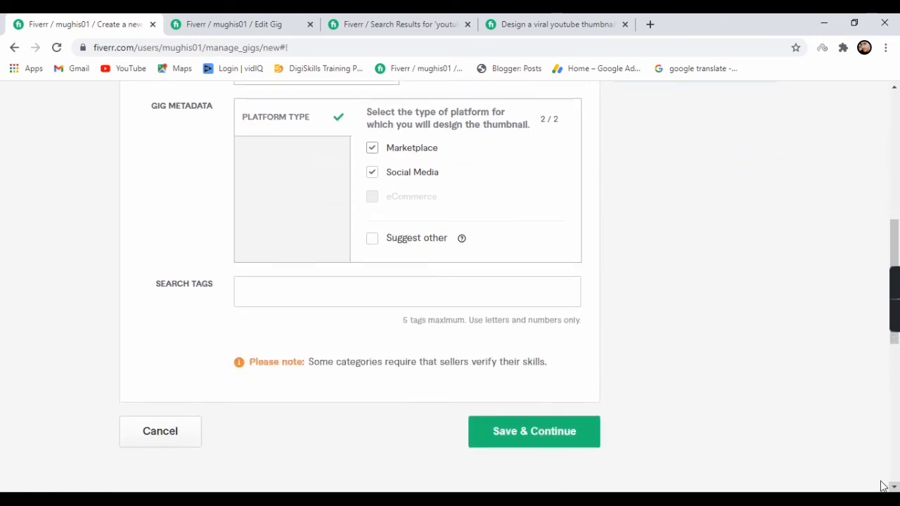
left_click(298, 290)
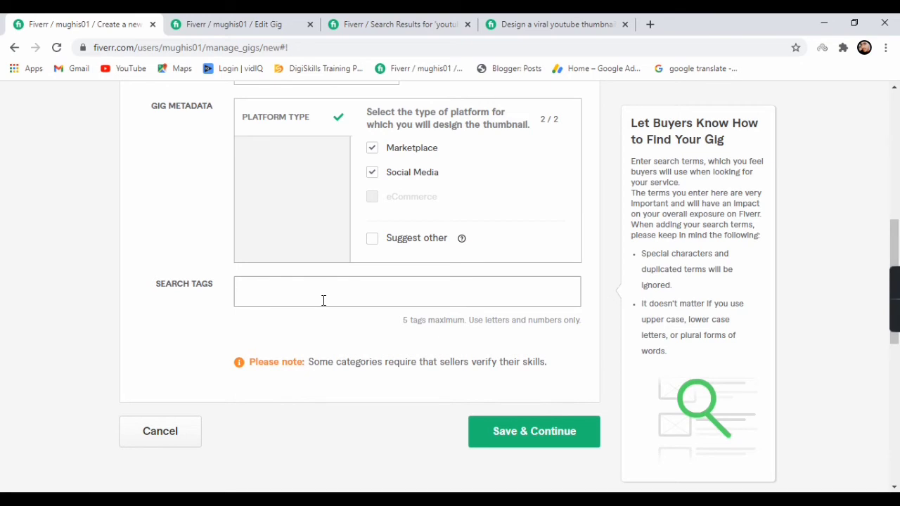
left_click(579, 19)
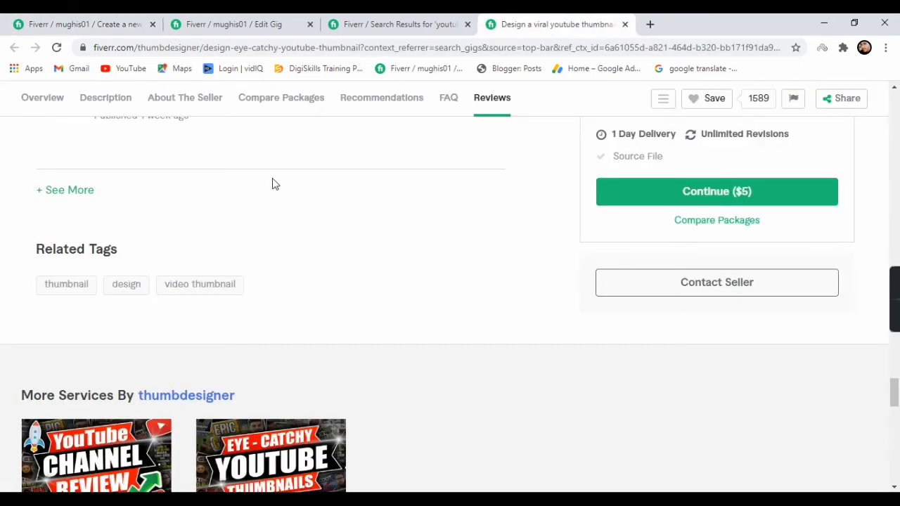
left_click(378, 19)
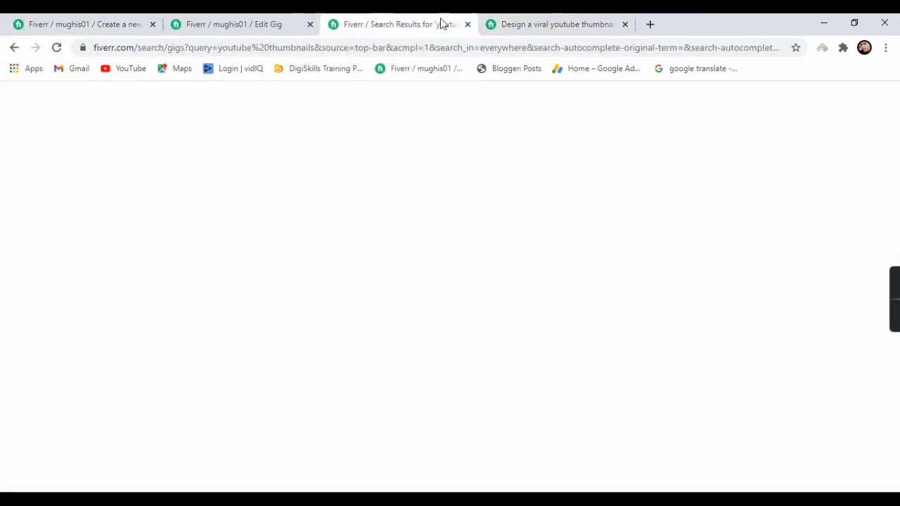
left_click(552, 21)
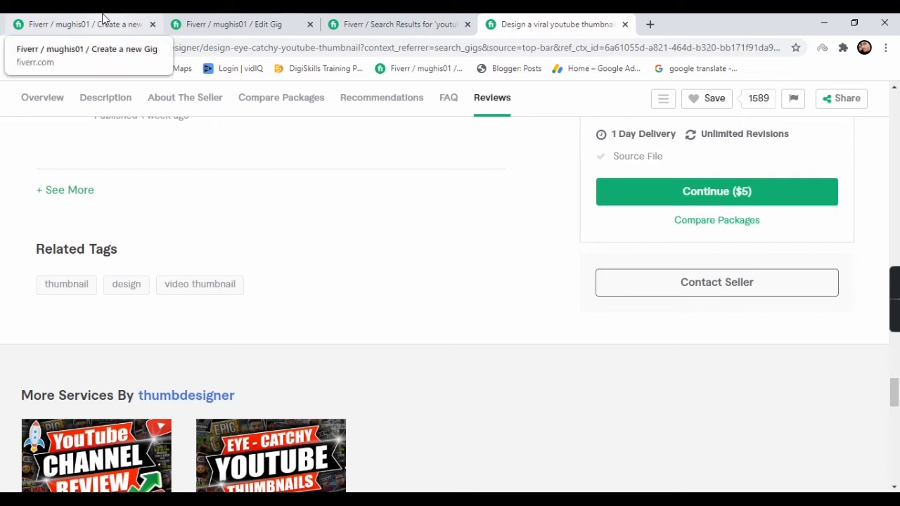
left_click(369, 24)
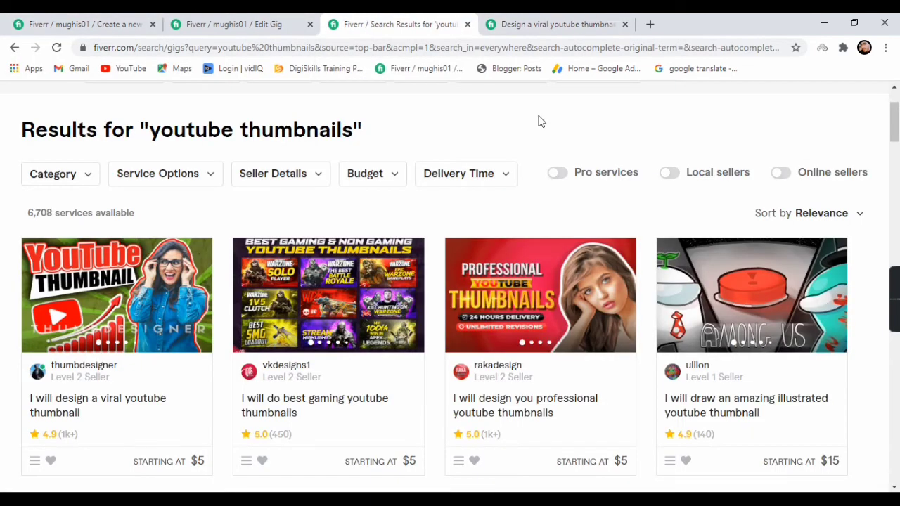
left_click(894, 87)
left_click(894, 87)
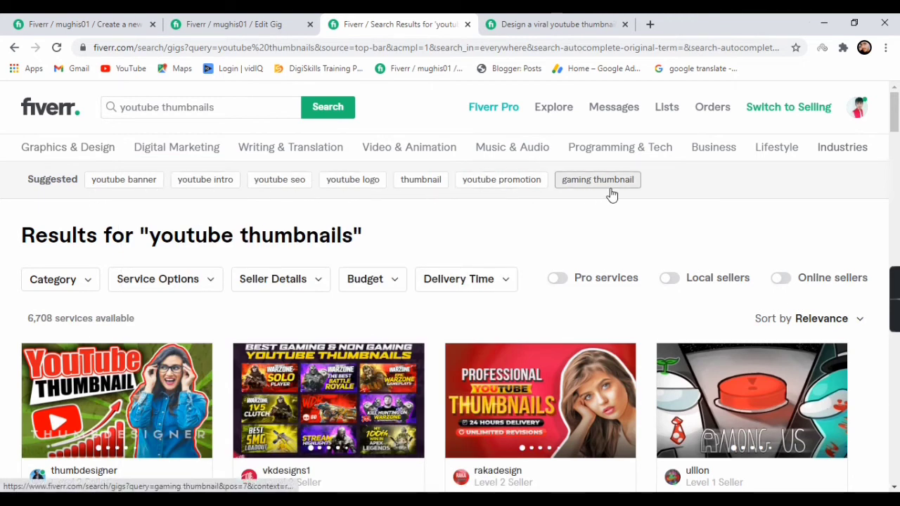
Return to the new gig and add the suggested search tags "thumbnail" and "youtubes"
left_click(118, 21)
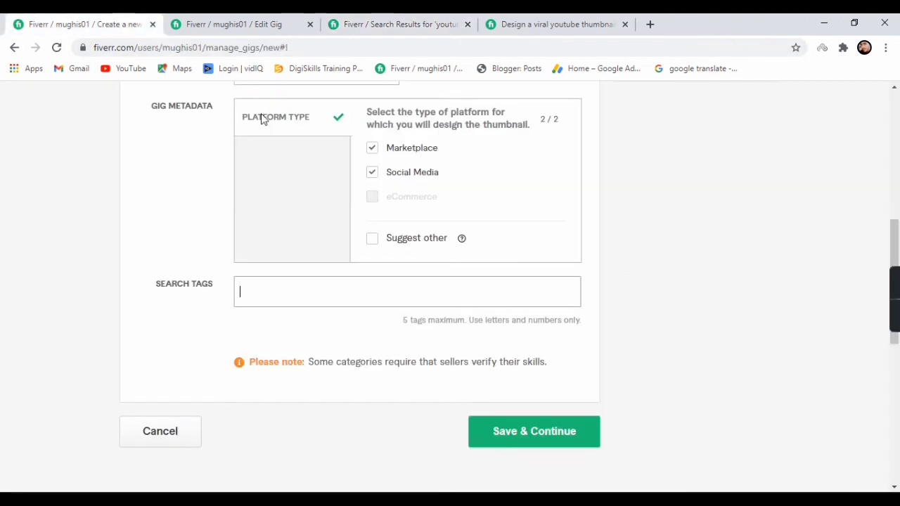
left_click(300, 305)
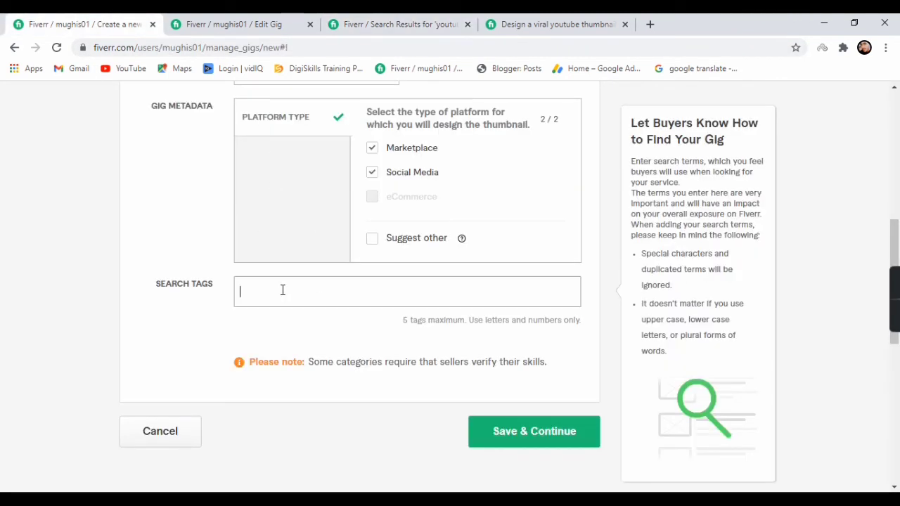
type("th")
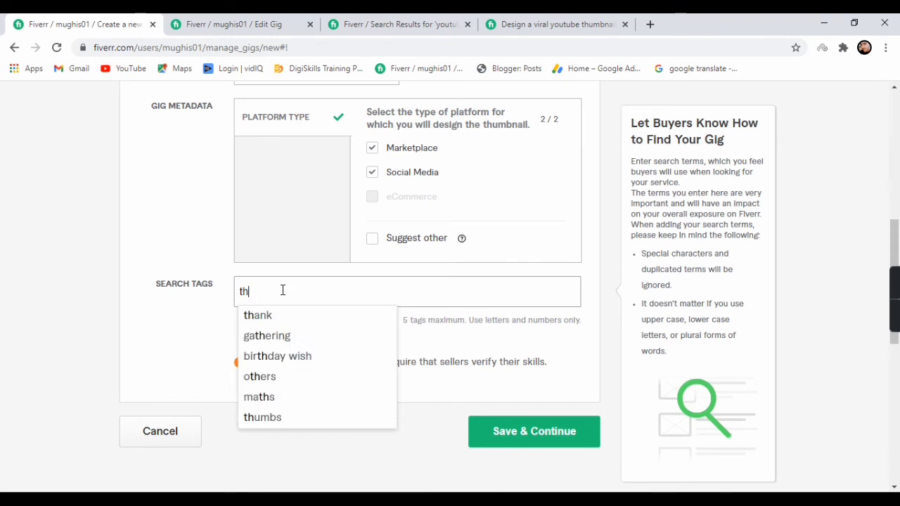
type("umb")
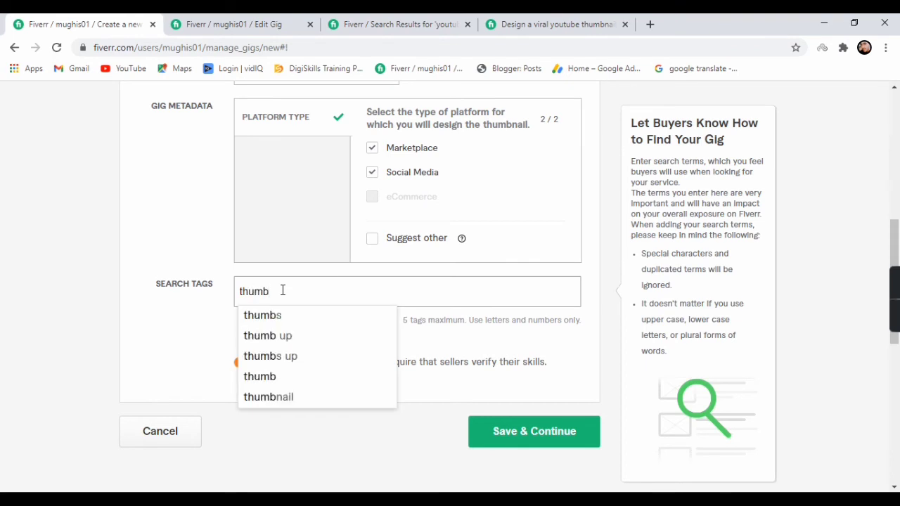
left_click(291, 397)
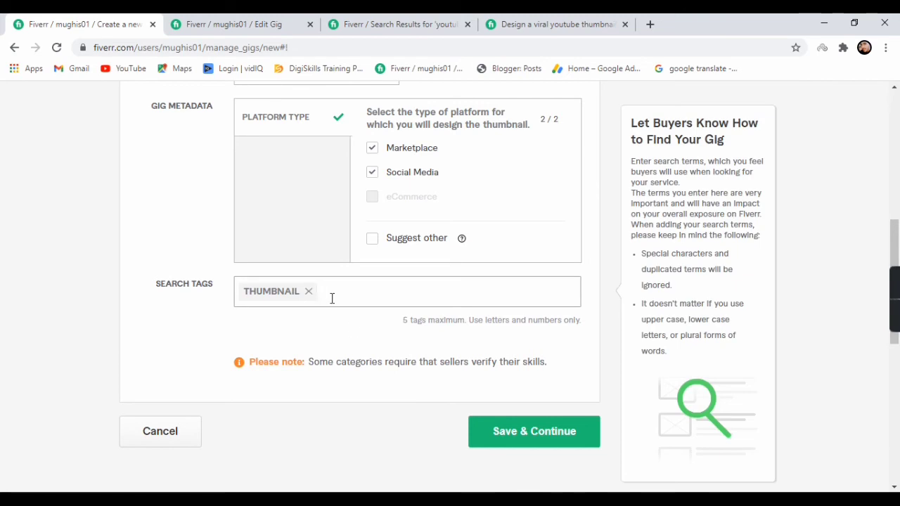
type("youtube")
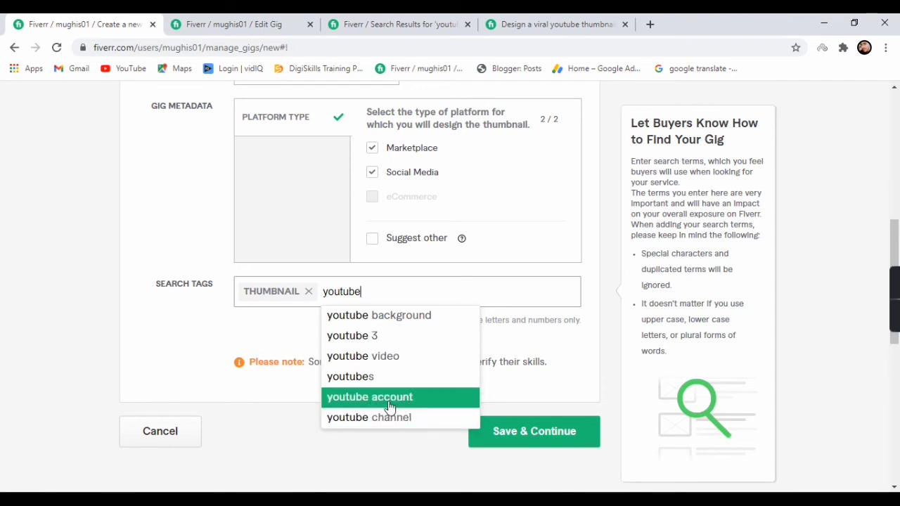
left_click(380, 377)
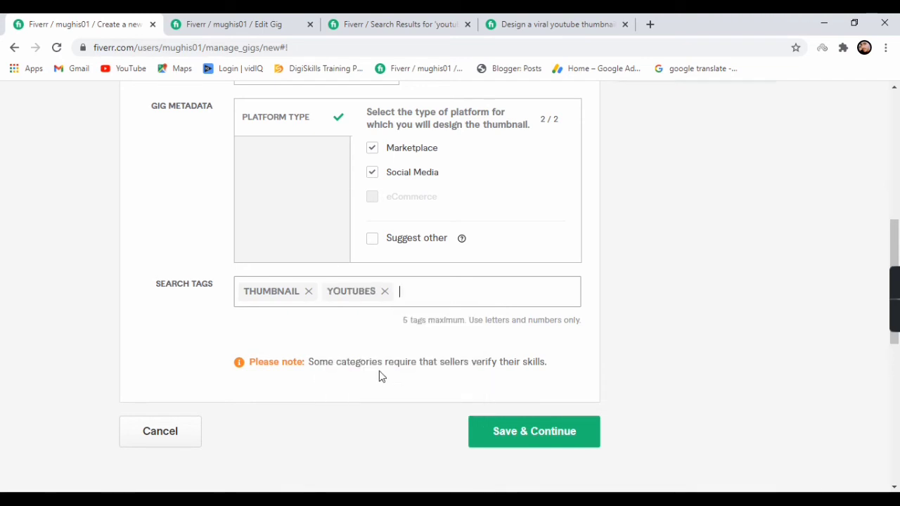
Add the suggested search tags "graphics design" and "design logo" to the new gig
type("grap")
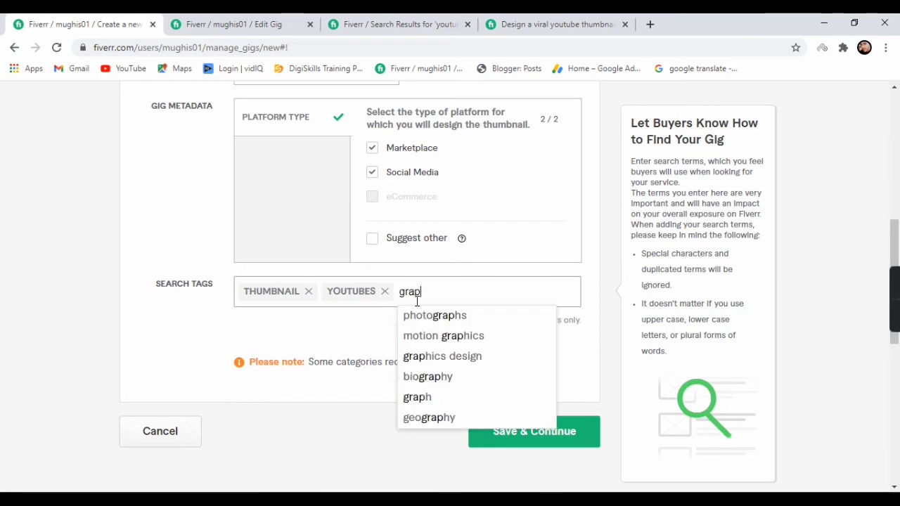
type("hi")
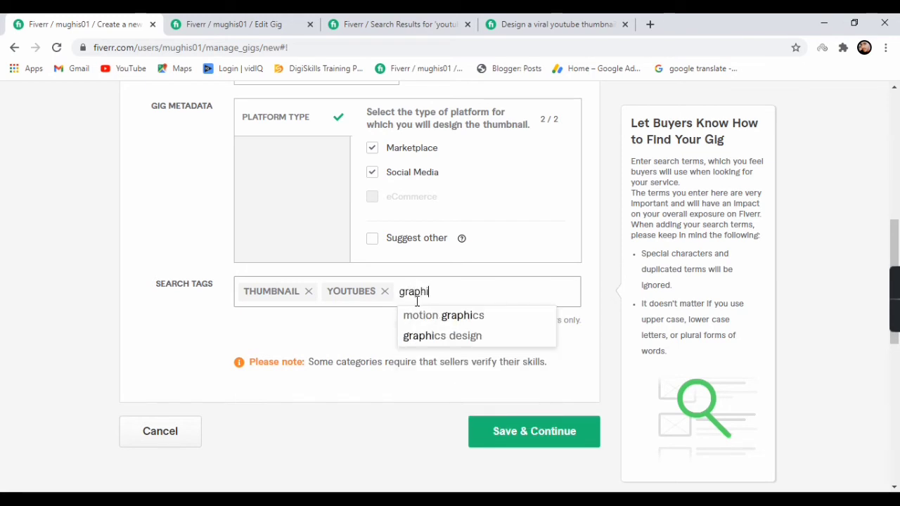
left_click(442, 337)
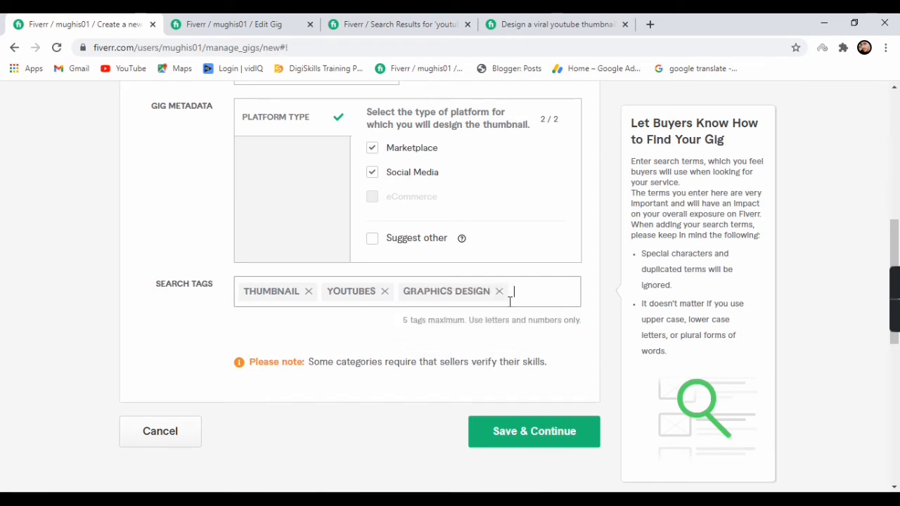
type("logo")
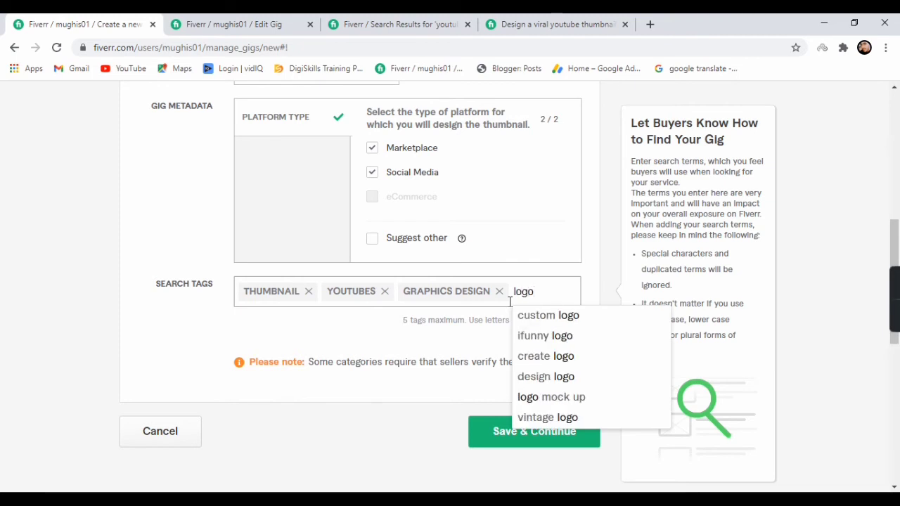
left_click(551, 377)
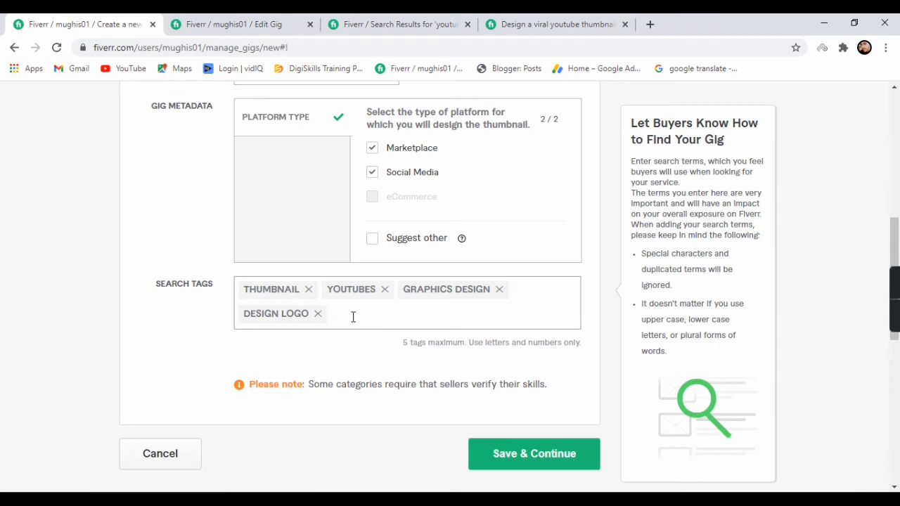
Add "design a banner" as the last search tag, then save the overview and continue to the gig's pricing
type("banner")
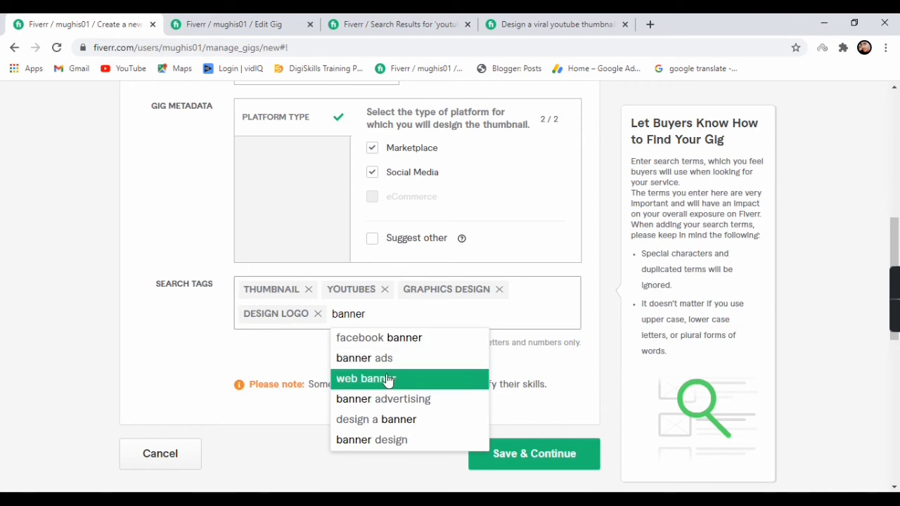
left_click(373, 419)
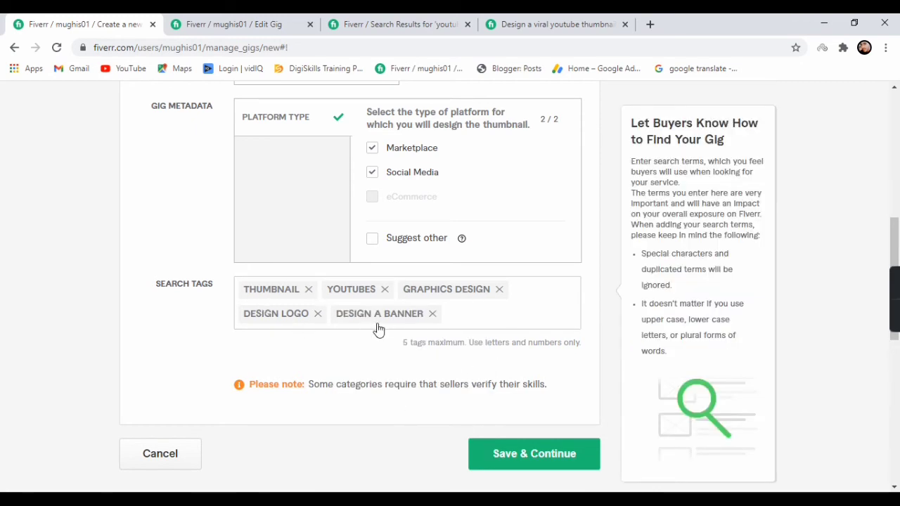
left_click(528, 456)
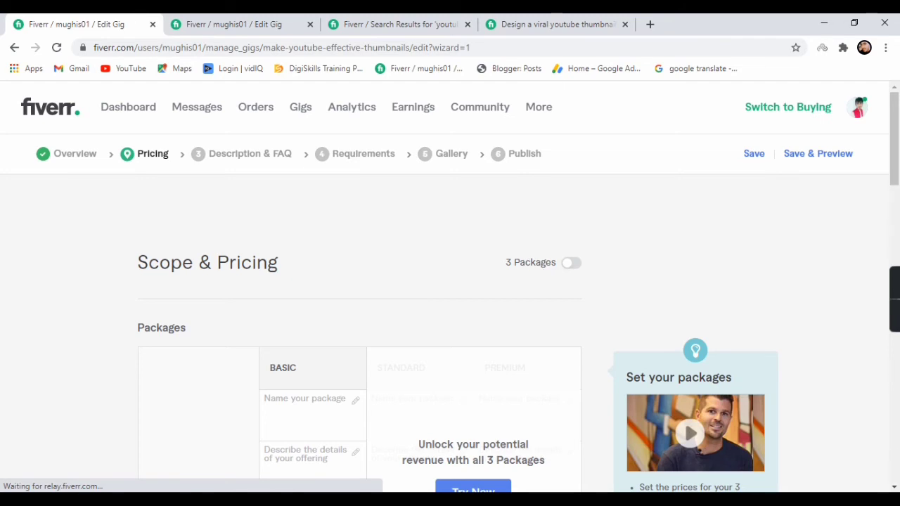
scroll(895, 488, "down", 2)
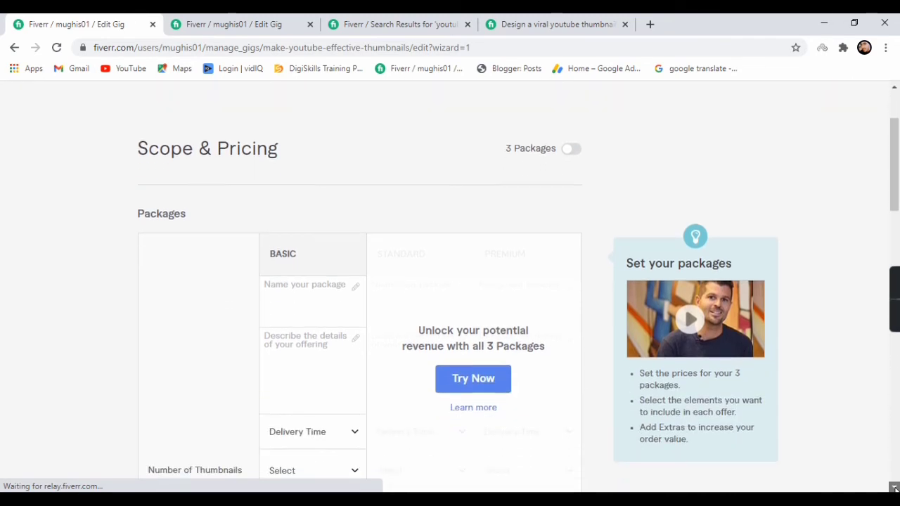
scroll(562, 242, "up", 2)
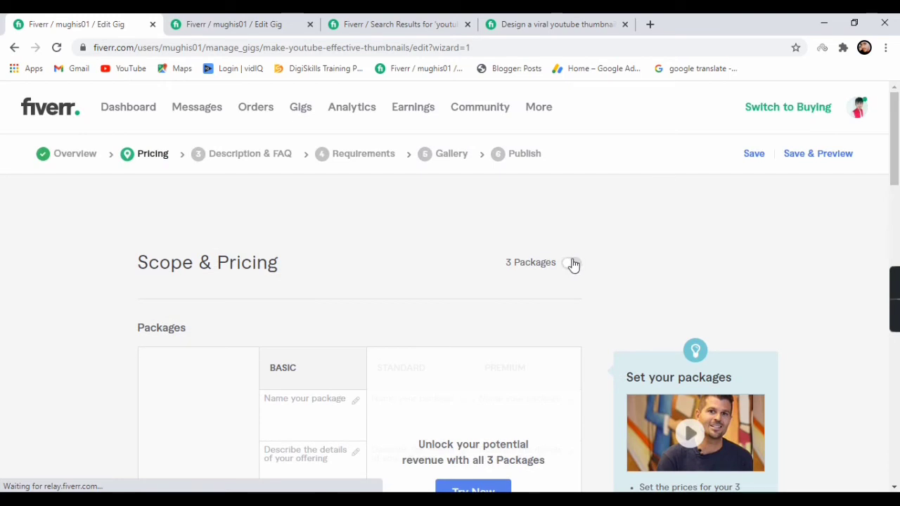
Enable the three-package option for the gig's pricing and dismiss the gig packages introduction
left_click(572, 263)
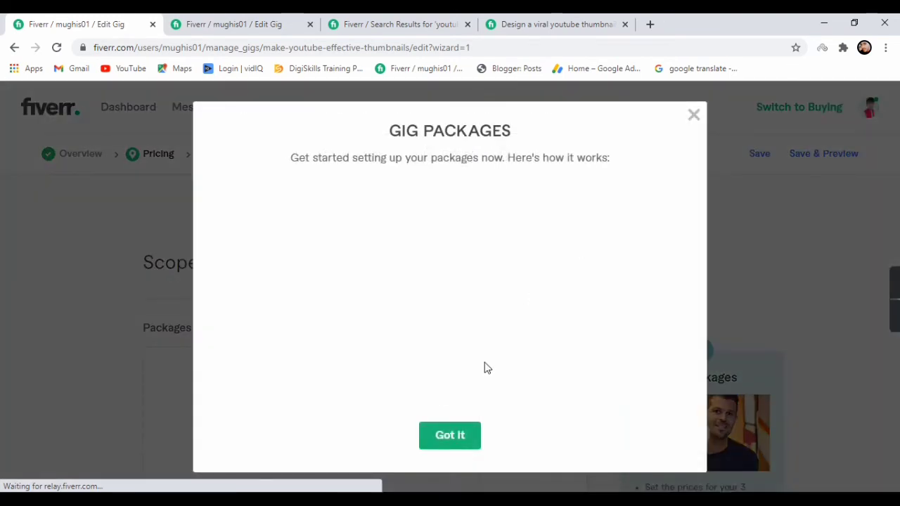
left_click(458, 443)
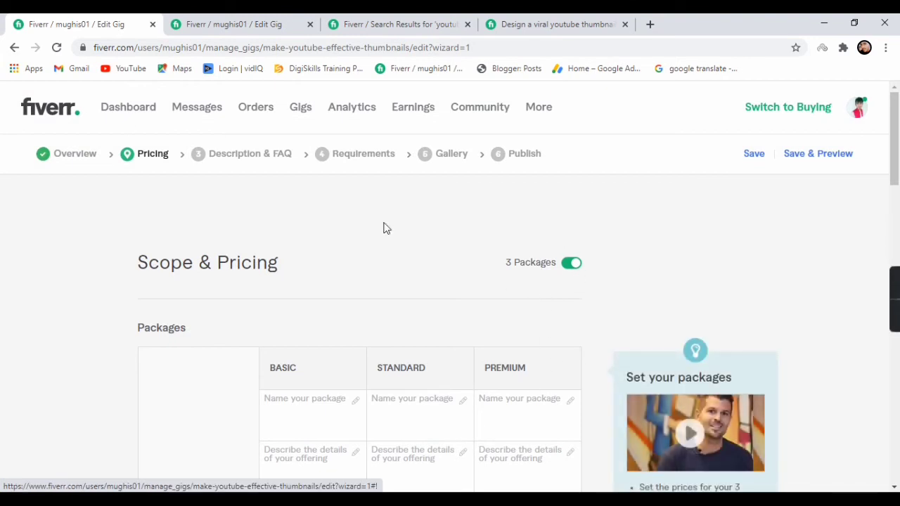
scroll(895, 487, "down", 1)
scroll(894, 487, "down", 1)
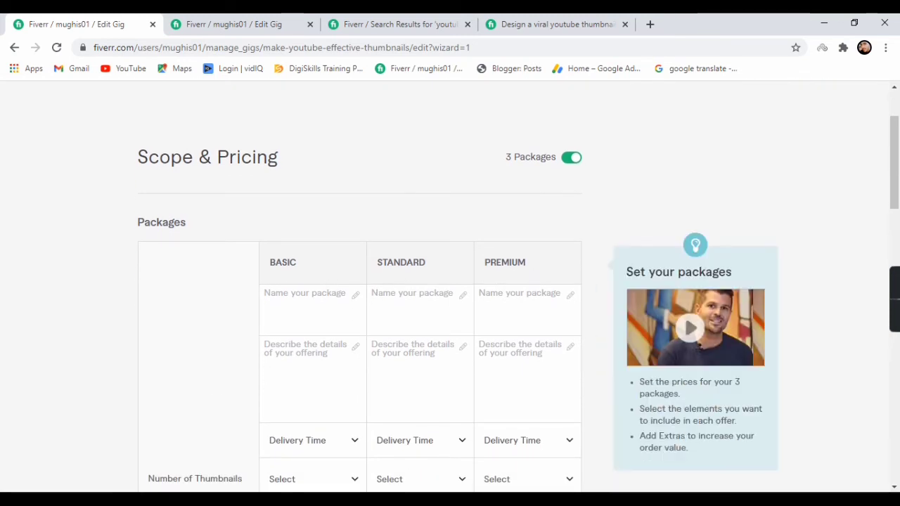
left_click(894, 487)
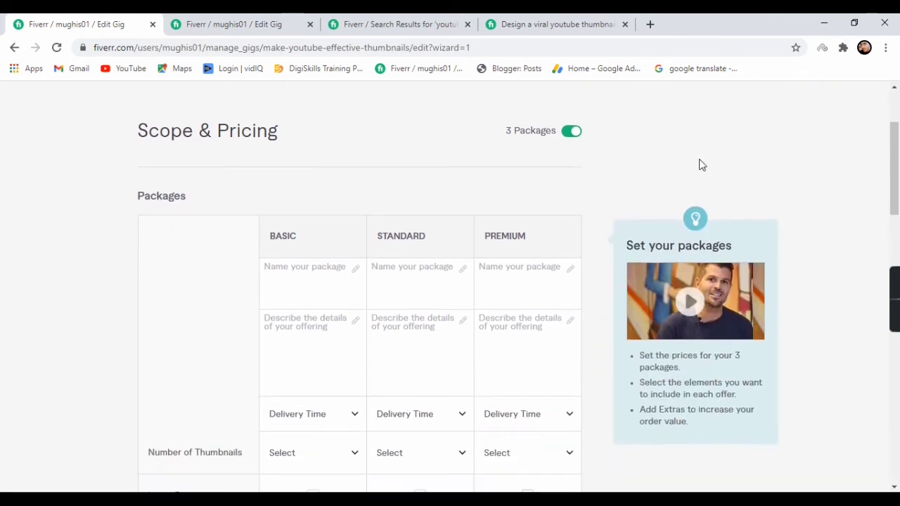
Examine the Basic, Standard and Premium package offers of the competitor's viral YouTube thumbnail gig
left_click(555, 21)
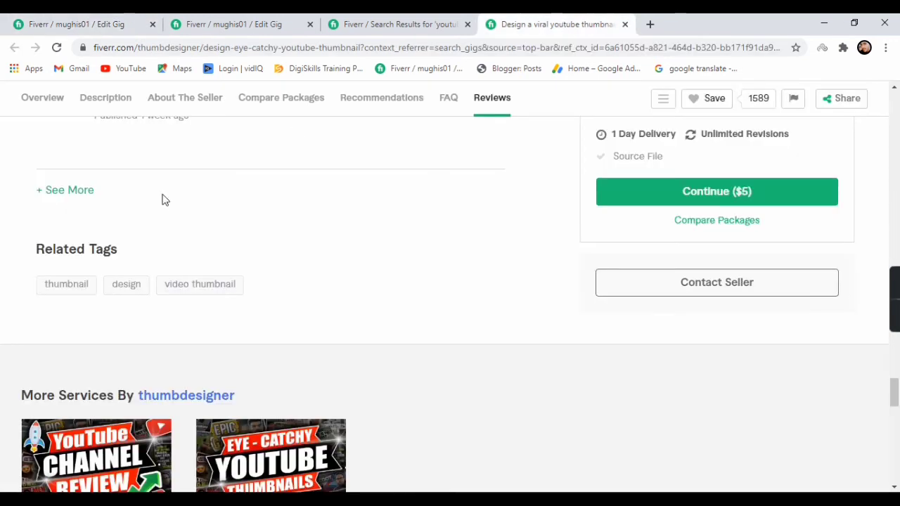
scroll(893, 151, "up", 15)
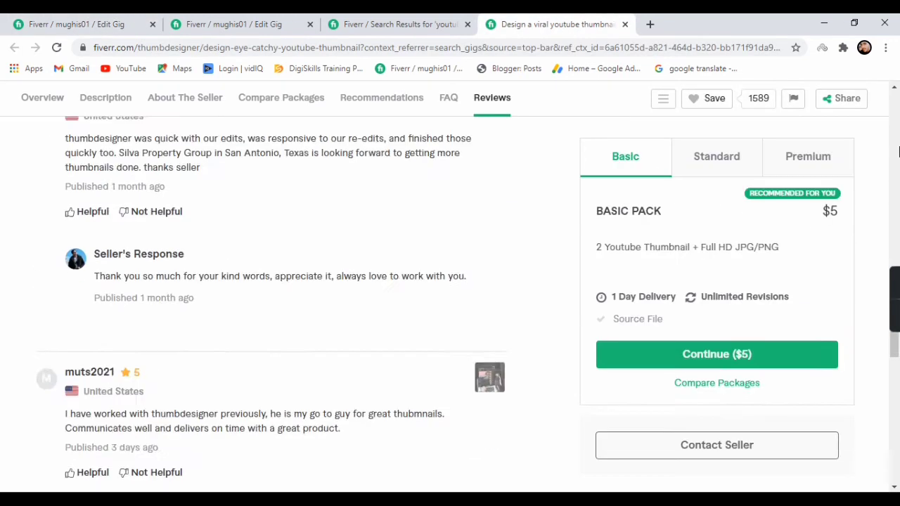
scroll(896, 151, "up", 10)
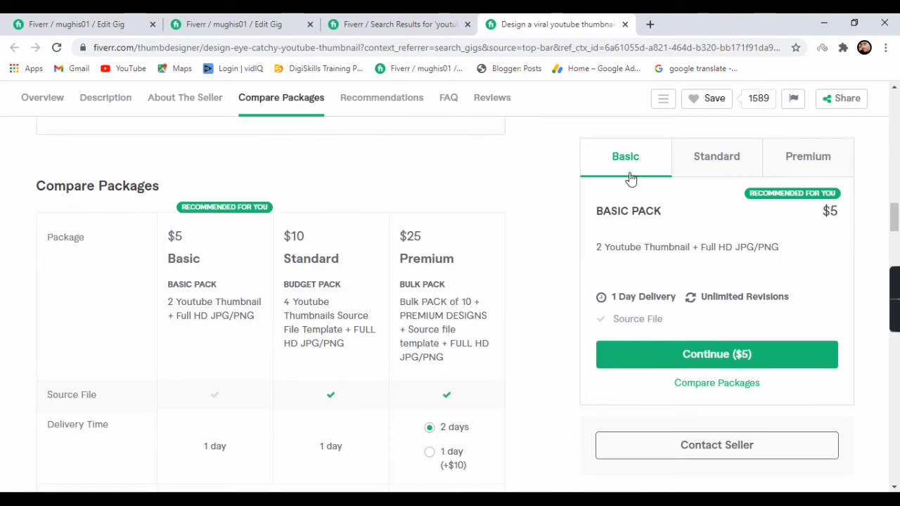
scroll(896, 141, "up", 10)
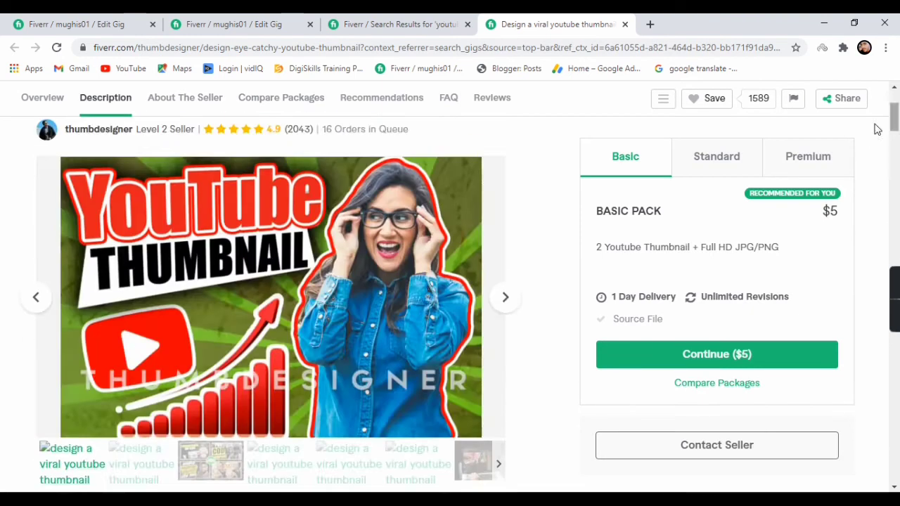
left_click(720, 163)
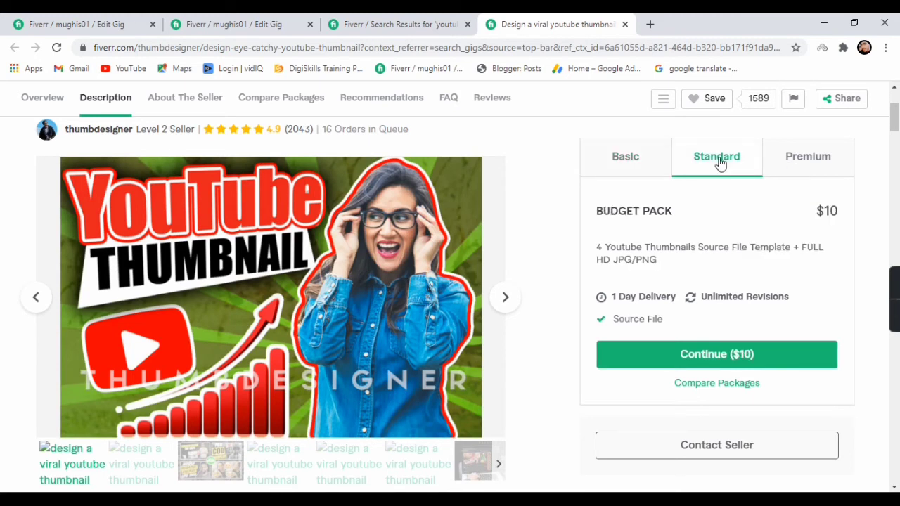
left_click(801, 165)
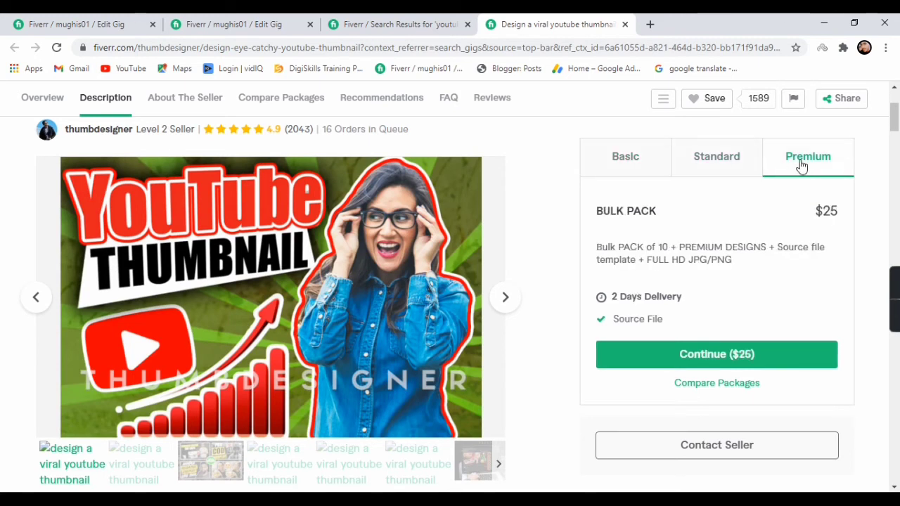
left_click(641, 153)
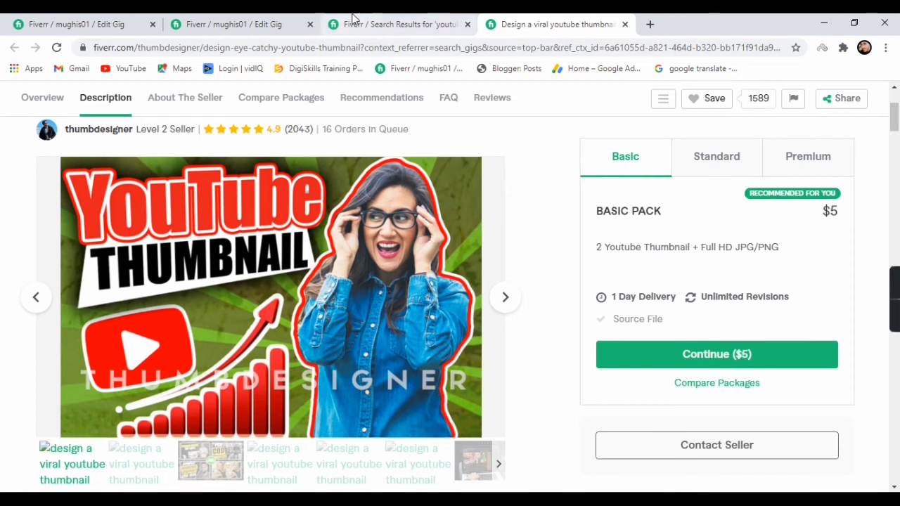
Return to the new gig's pricing and name the three packages "BASIC", "STANDRAD" and "PREMIUM"
left_click(100, 19)
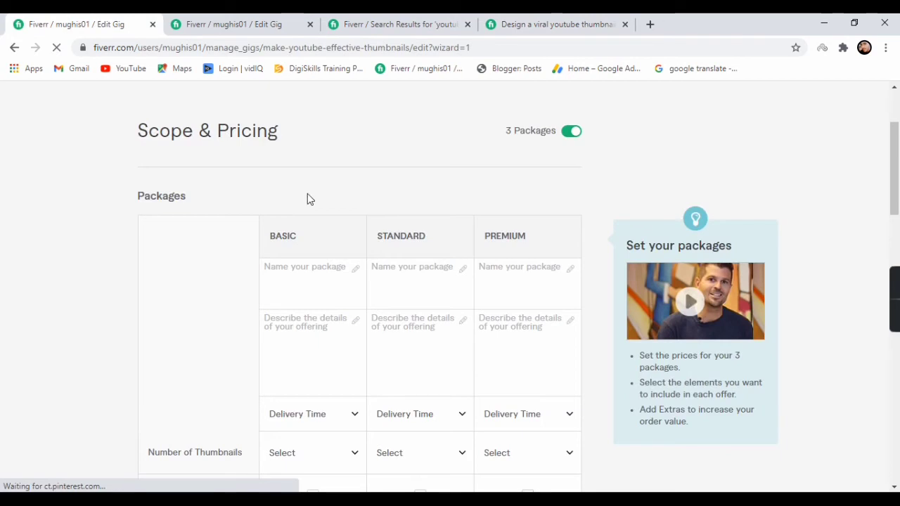
left_click(296, 267)
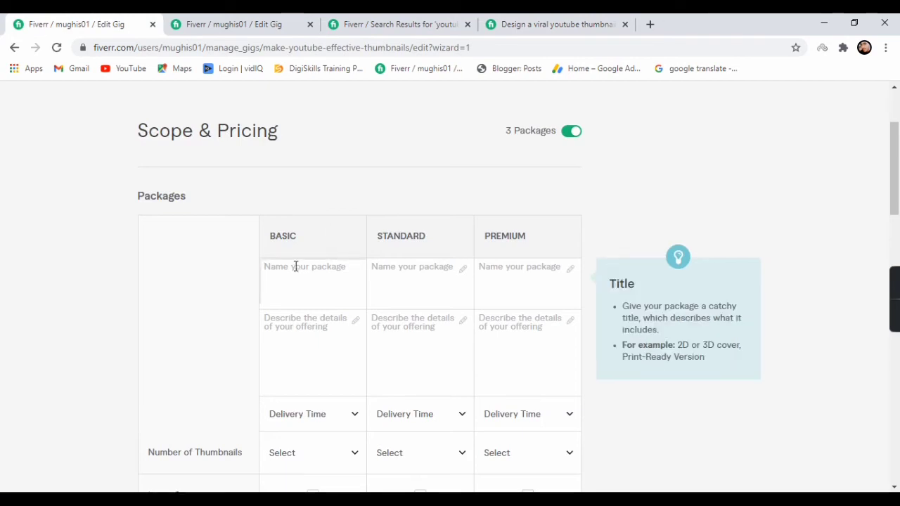
type("BASIC")
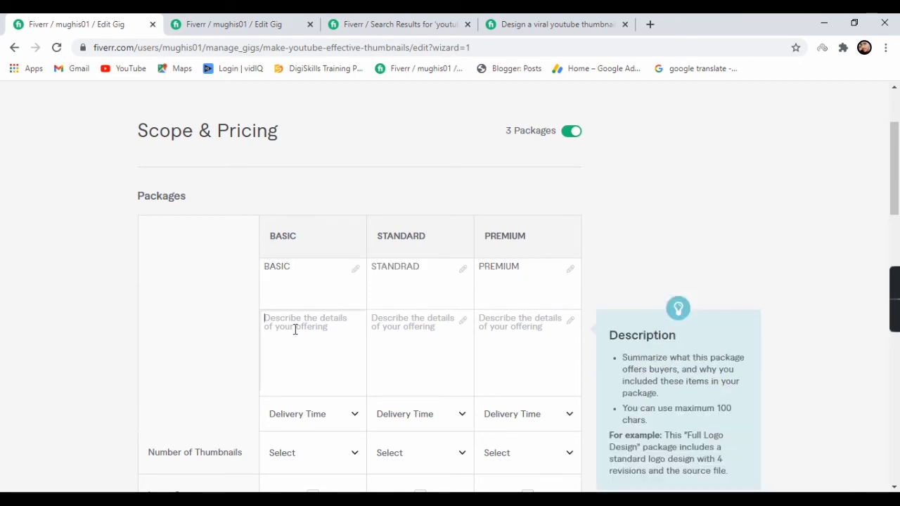
left_click(269, 266)
Copy the competitor's basic pack description "2 Youtube Thumbnail + Full HD JPG/PNG" into the new gig's Basic package description
left_click(547, 18)
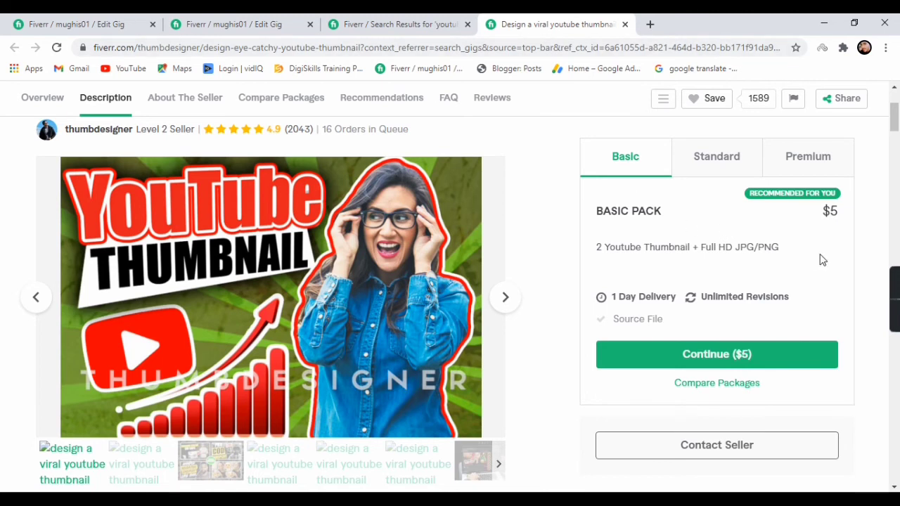
left_click_drag(781, 249, 591, 248)
right_click(592, 247)
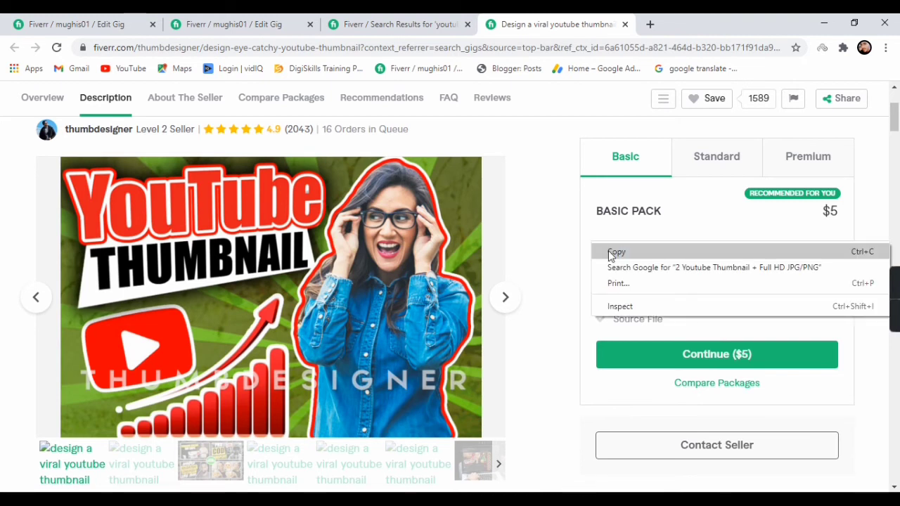
left_click(608, 251)
left_click(76, 24)
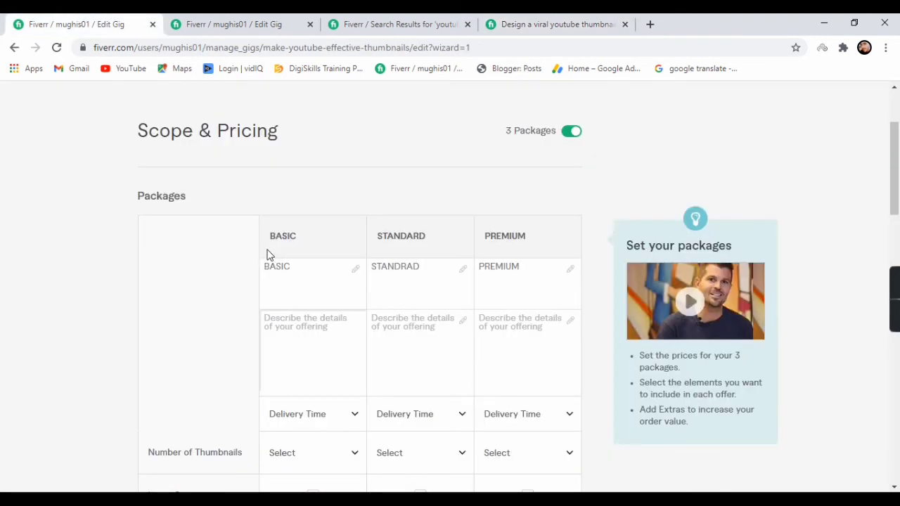
left_click(289, 324)
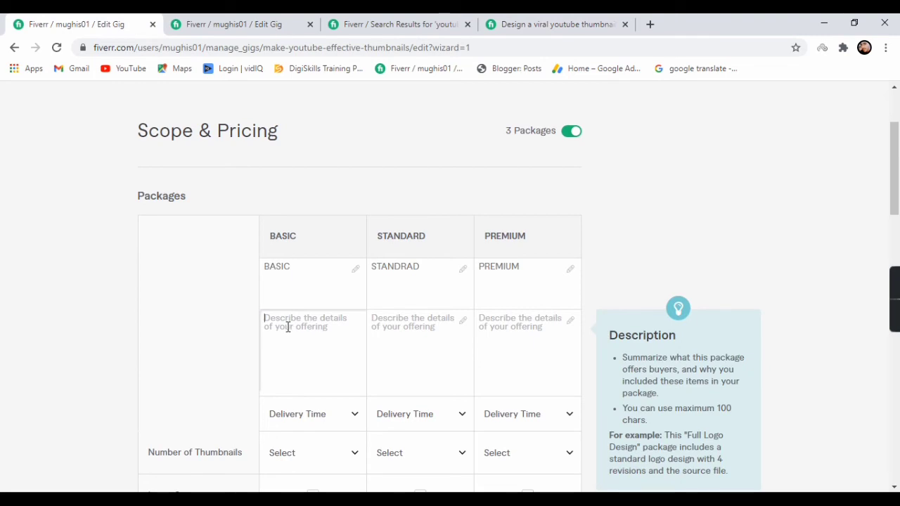
key("ctrl+v")
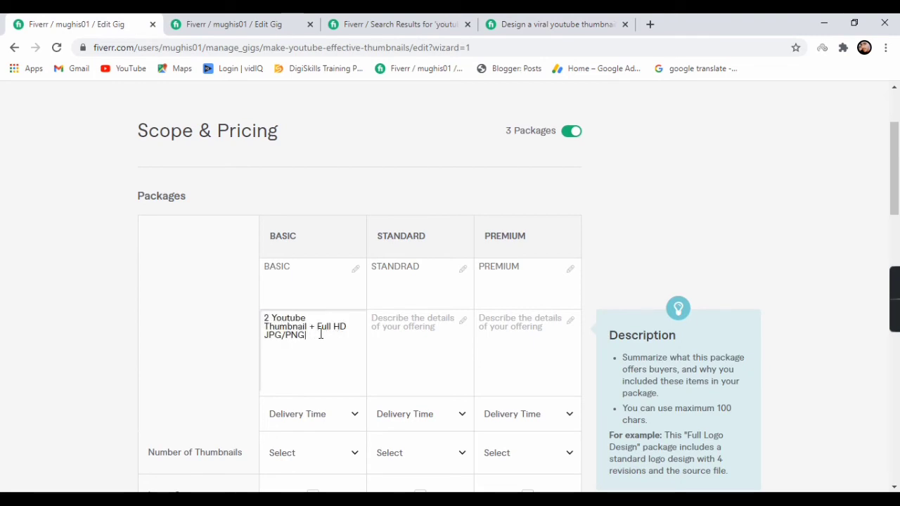
Paste the copied description into the Standard and Premium packages, changing the Standard one to "4 Youtube Thumbnail + Full HD JPG/PNG"
left_click(396, 328)
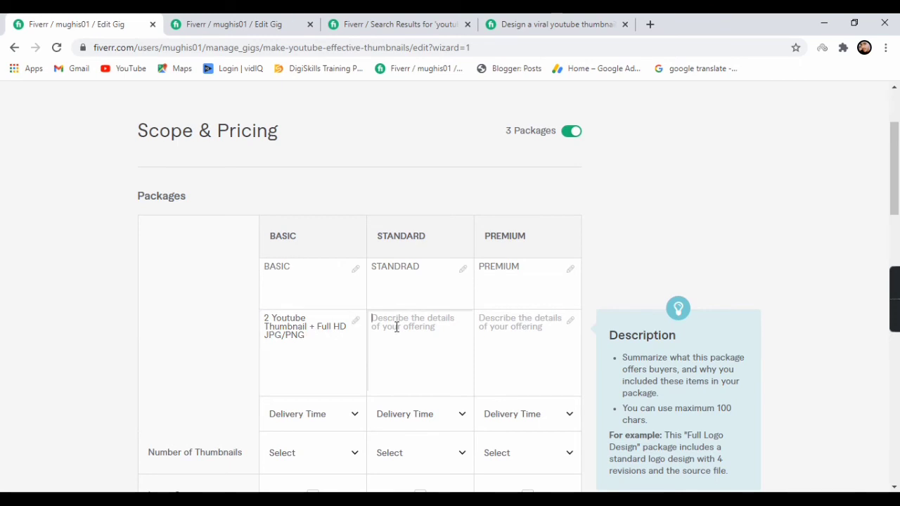
key("ctrl+v")
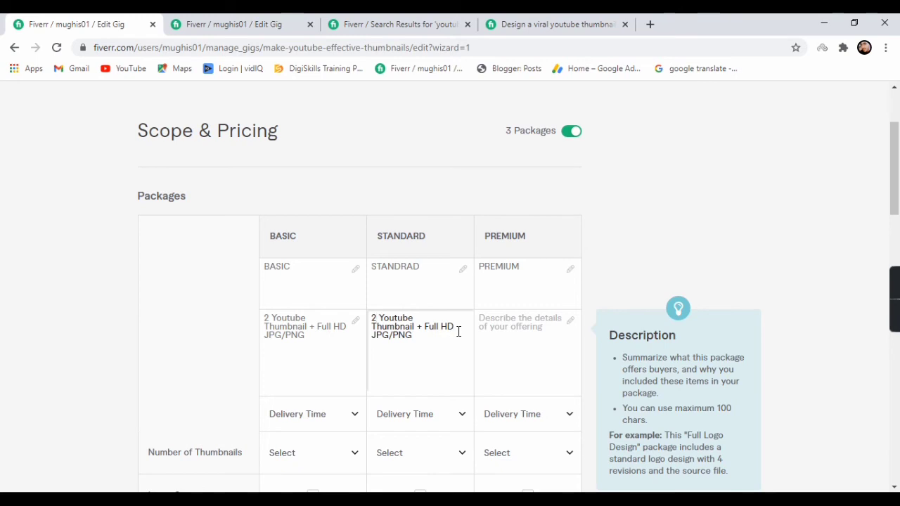
key("BackSpace")
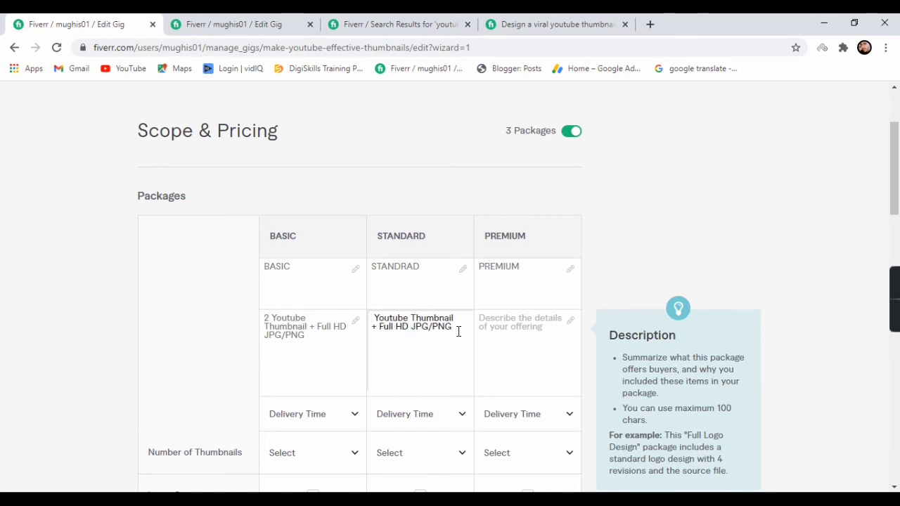
type("4")
left_click(484, 323)
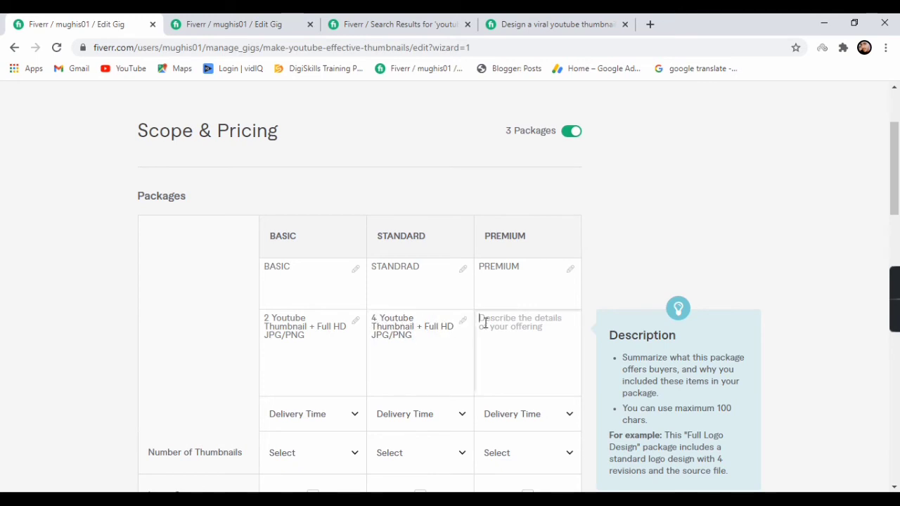
key("ctrl+v")
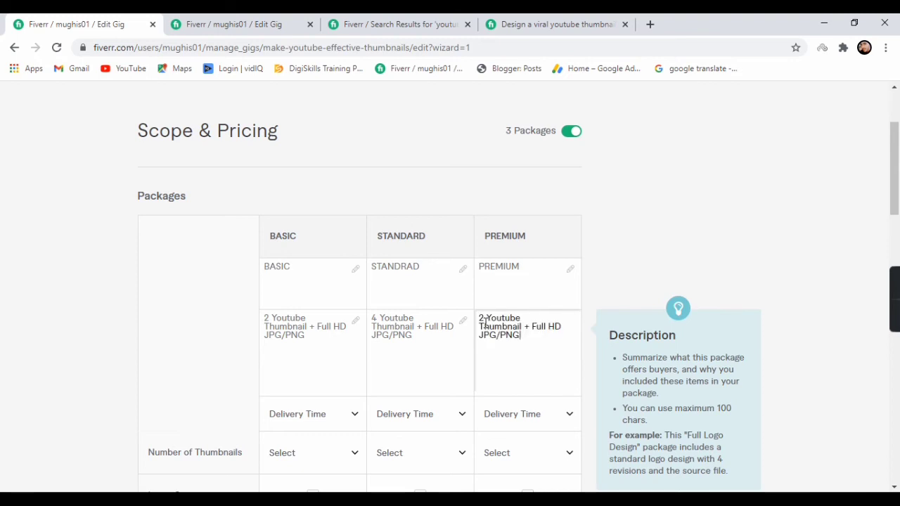
Change the thumbnail count in the package descriptions to 3 for Basic and 5 for Standard
left_click(272, 320)
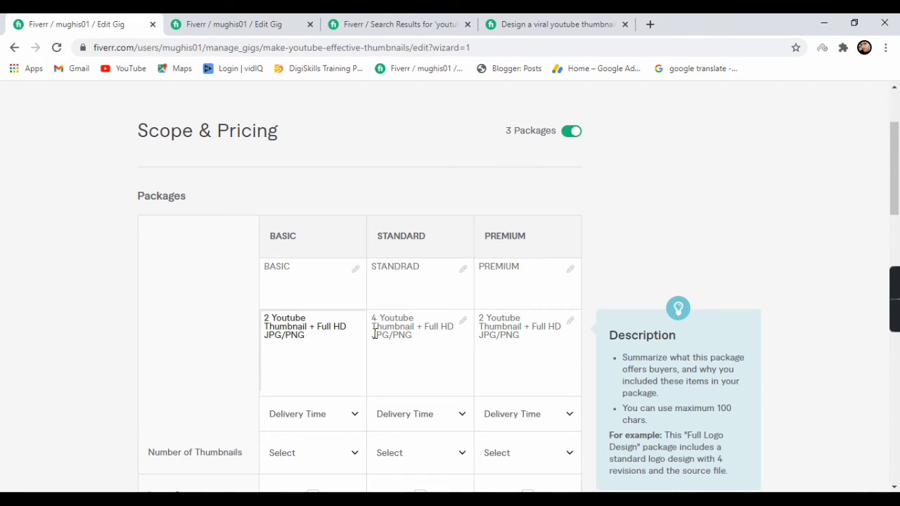
key("BackSpace")
key("BackSpace")
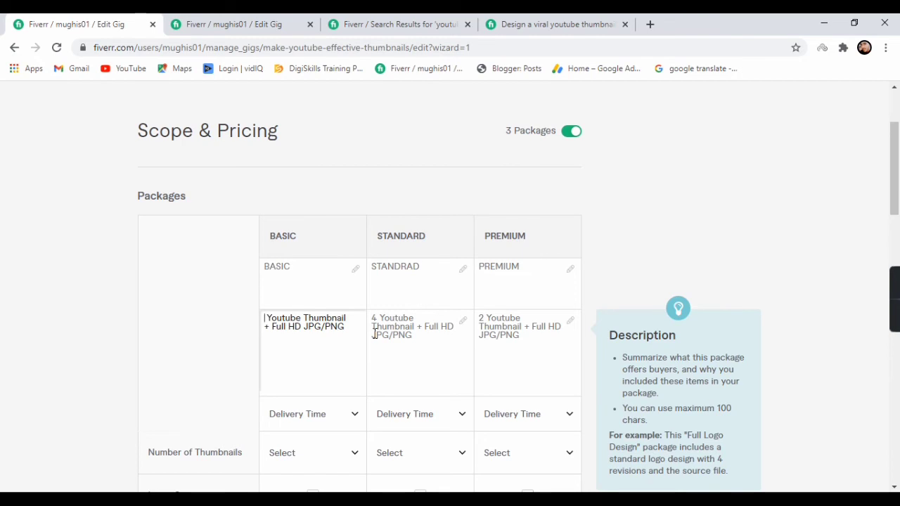
type("3")
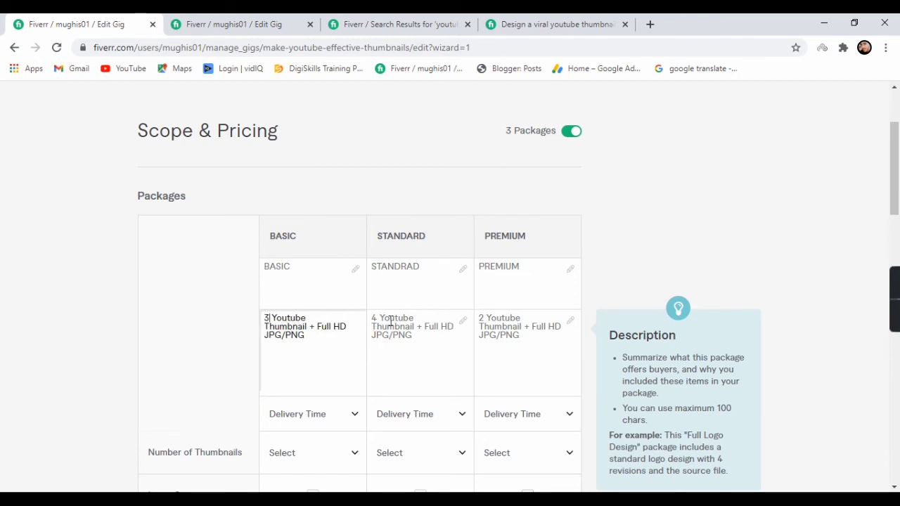
left_click(377, 319)
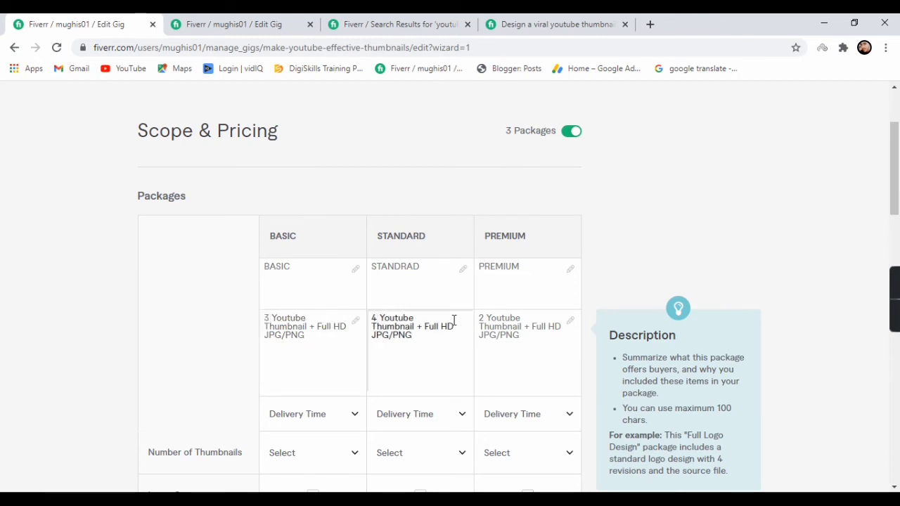
key("BackSpace")
type("5")
Change the thumbnail count in the Premium package description to 7
left_click(506, 327)
left_click_drag(484, 318, 522, 319)
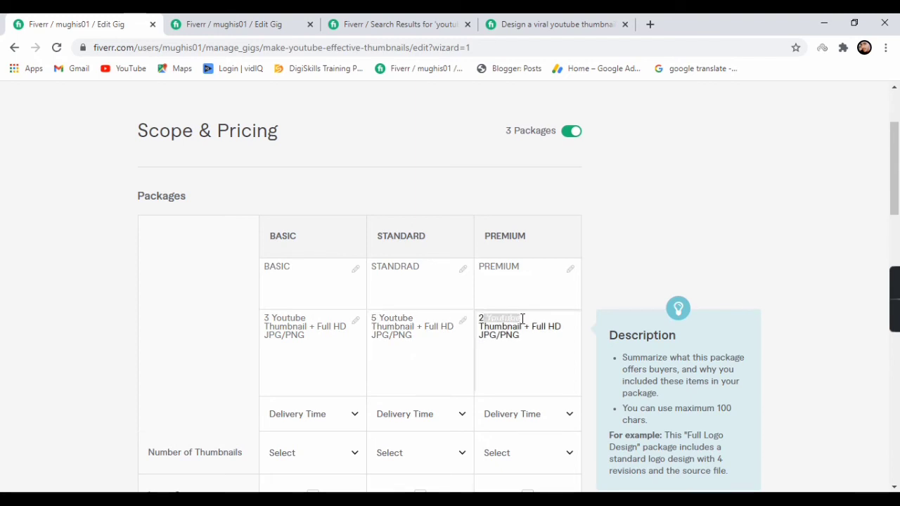
left_click(484, 318)
key("BackSpace")
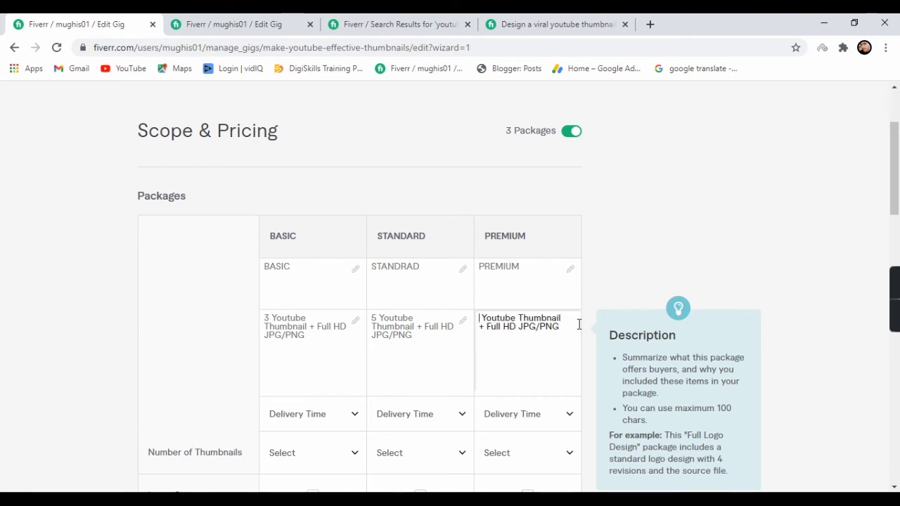
type("7")
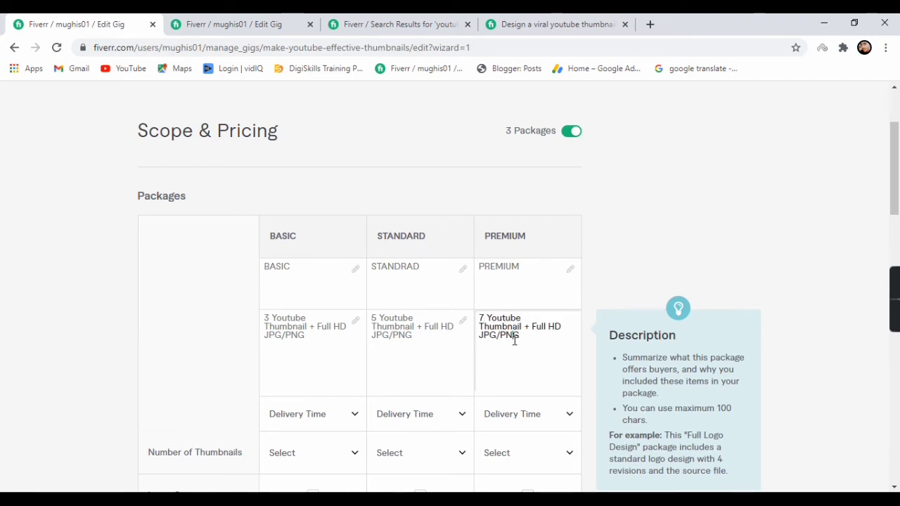
left_click(610, 391)
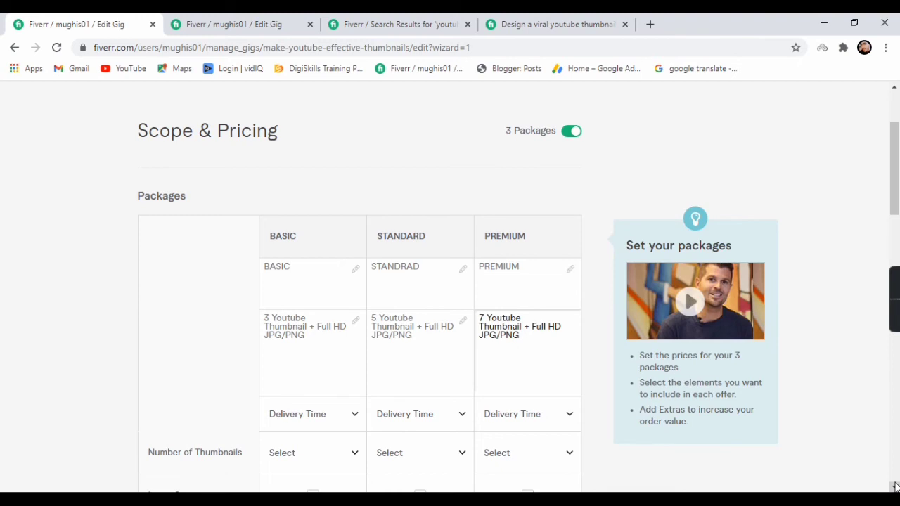
Set the Basic package's delivery time to 2 days
scroll(894, 485, "down", 3)
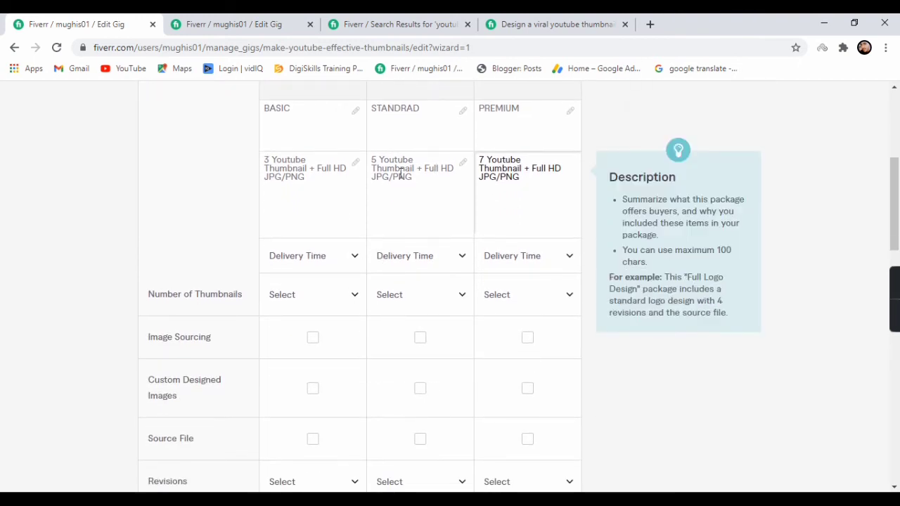
left_click(356, 260)
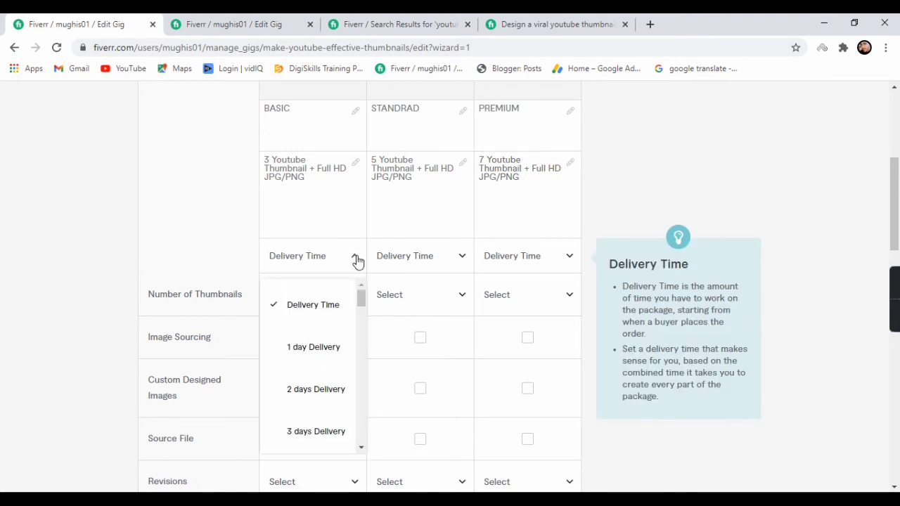
left_click(362, 448)
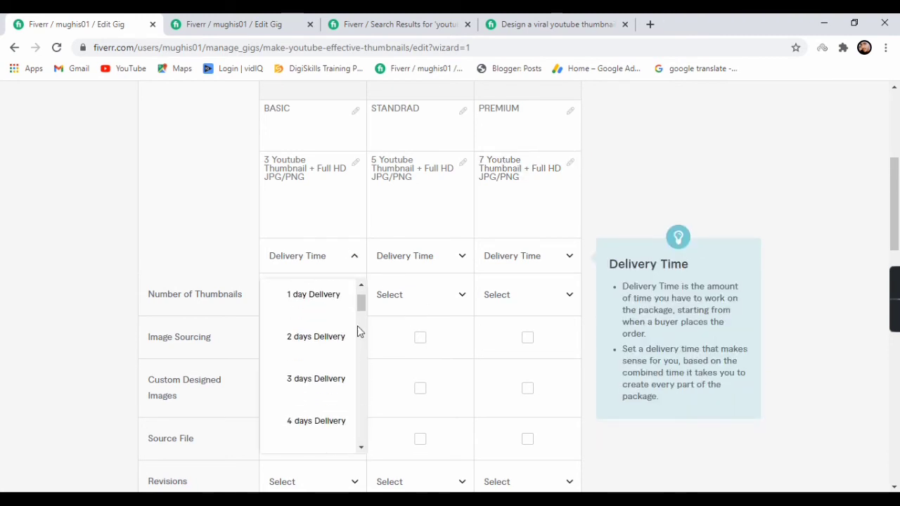
left_click(361, 286)
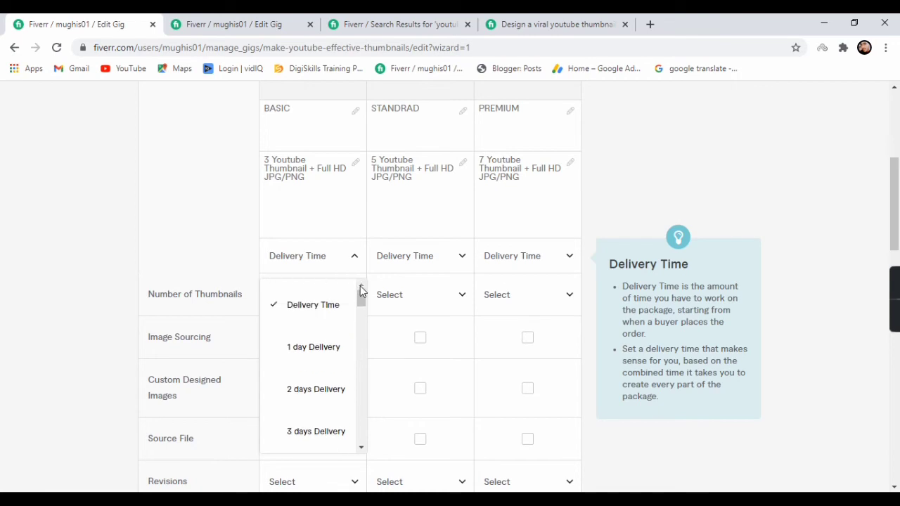
left_click(321, 393)
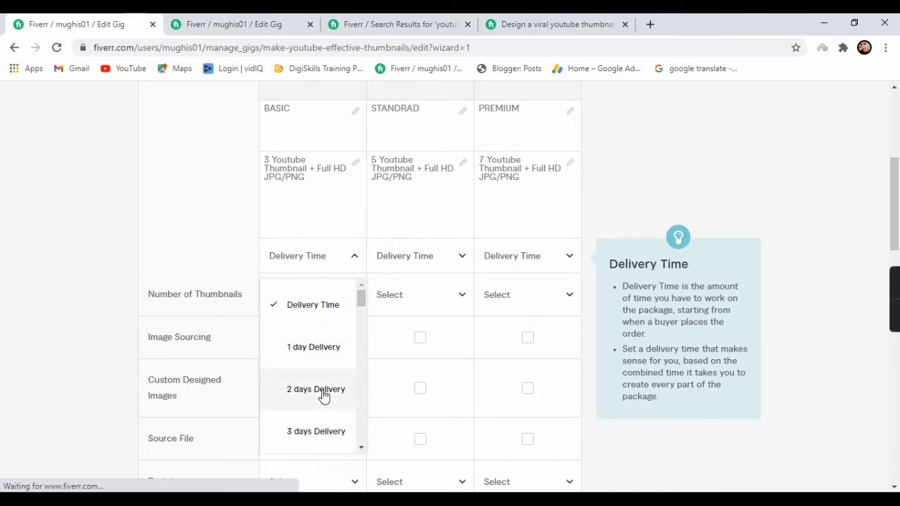
Set the delivery time to 3 days for the Standard package and 4 days for the Premium package
left_click(462, 259)
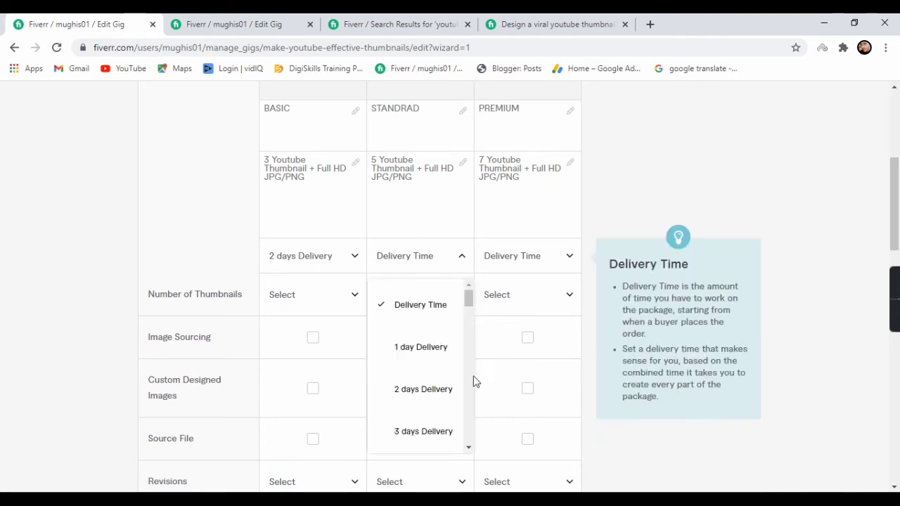
left_click(469, 448)
left_click(468, 449)
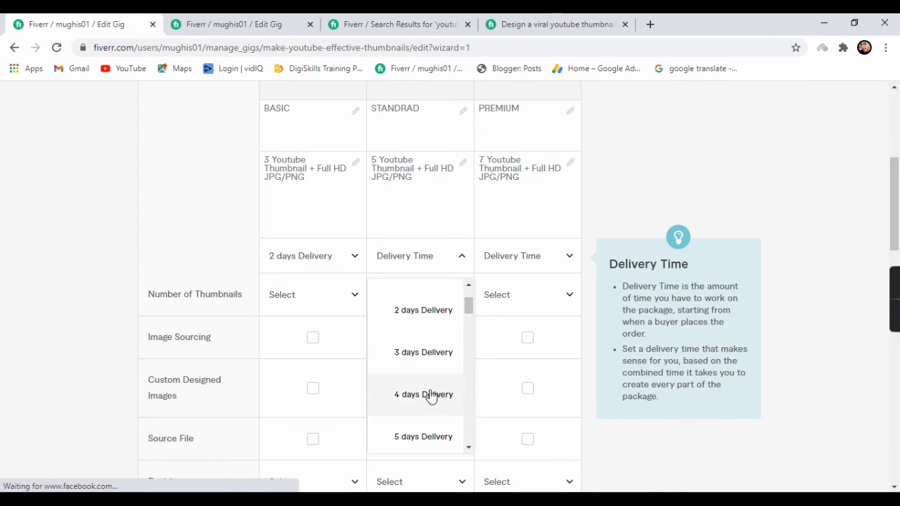
left_click(428, 353)
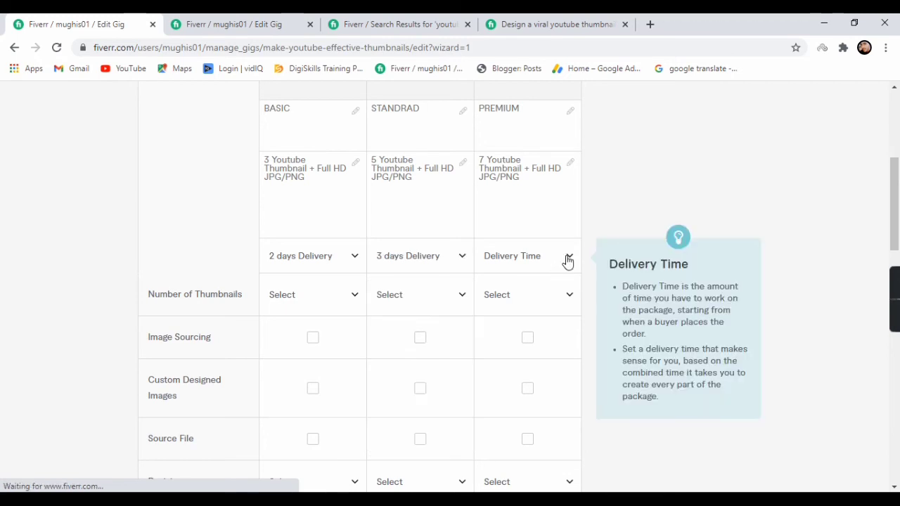
left_click(568, 261)
left_click(576, 448)
left_click(576, 447)
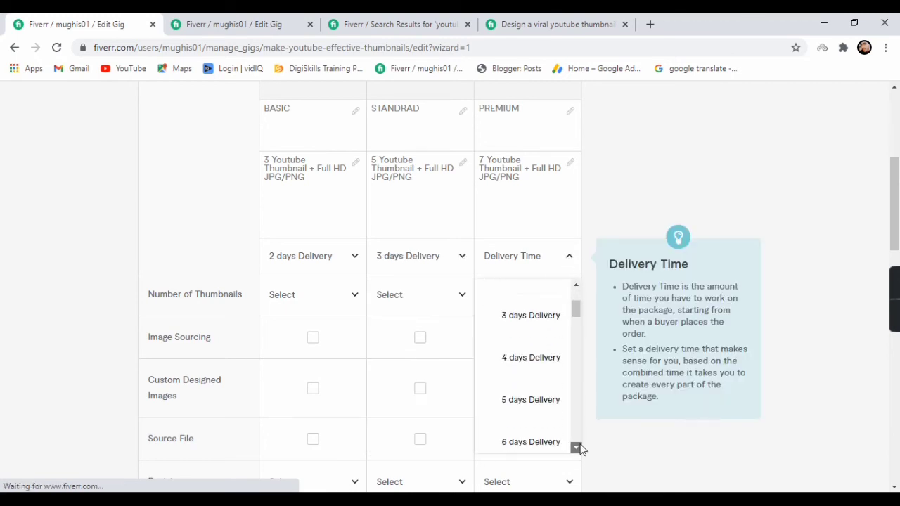
left_click(532, 343)
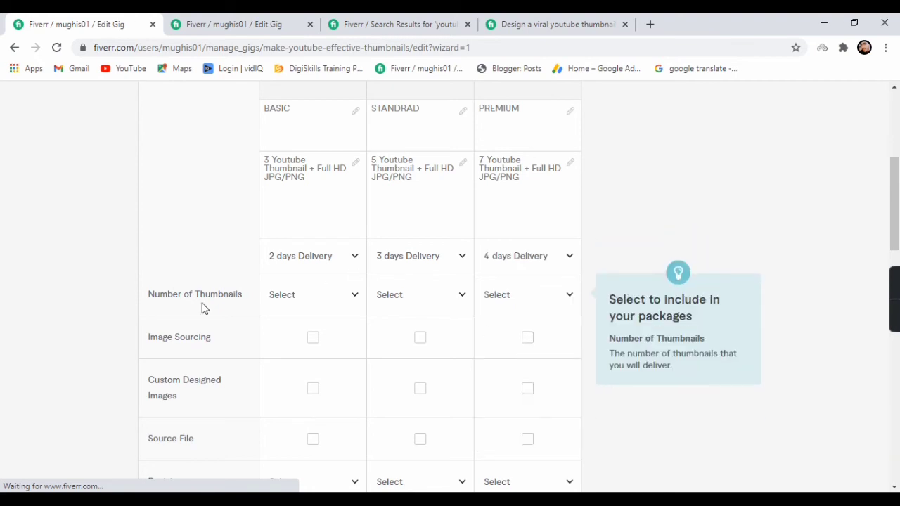
Set the number of thumbnails to 3 for the Basic package and 5 for the Standard package
left_click(355, 296)
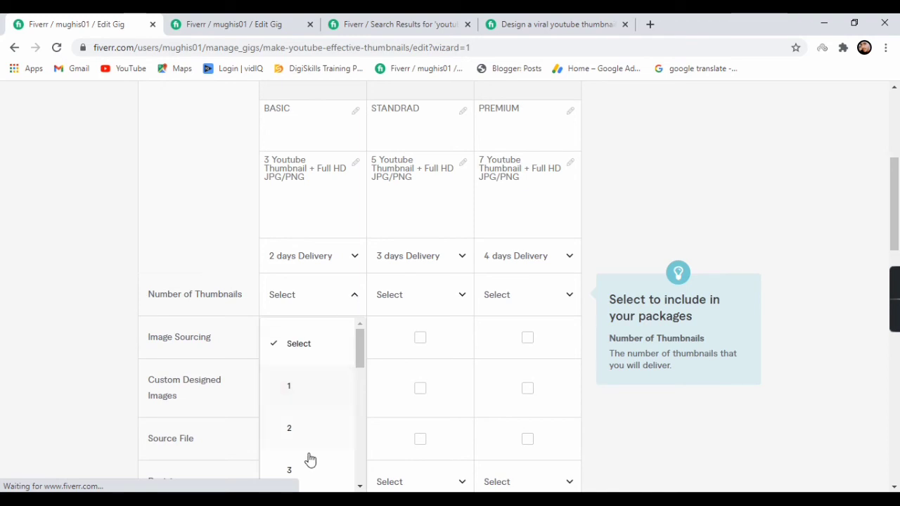
left_click(462, 296)
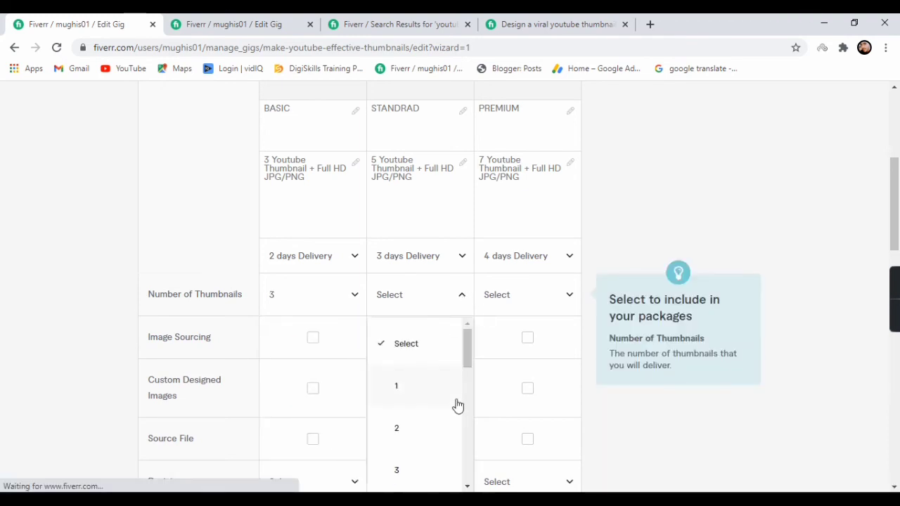
left_click(468, 487)
left_click(468, 486)
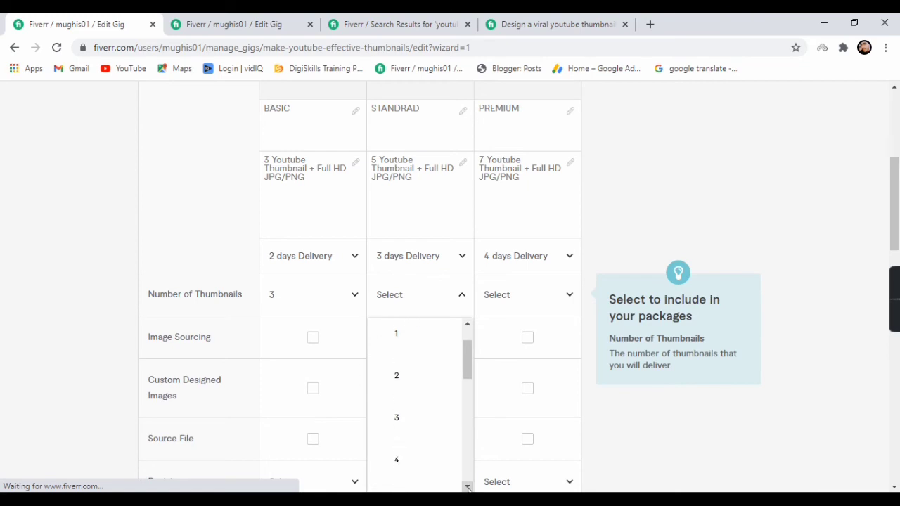
left_click(468, 485)
left_click(468, 485)
left_click(420, 455)
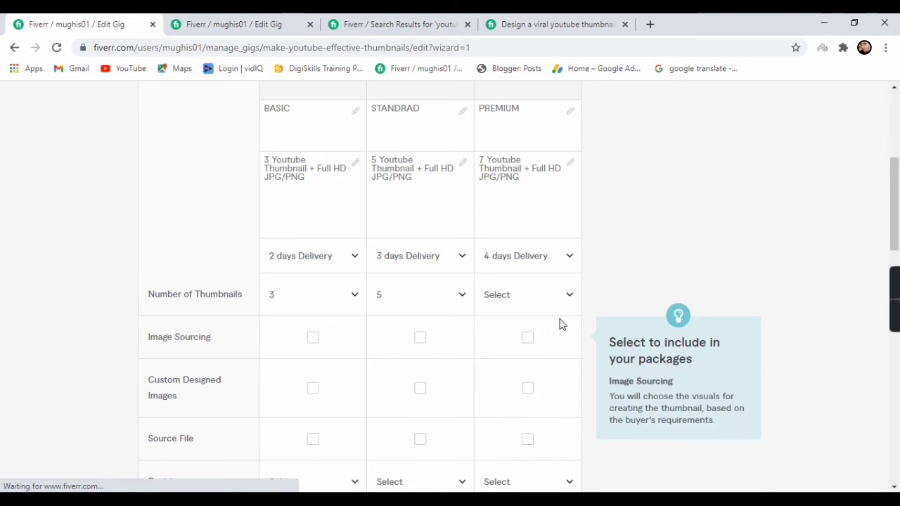
Set the number of thumbnails for the Premium package to 7
left_click(571, 295)
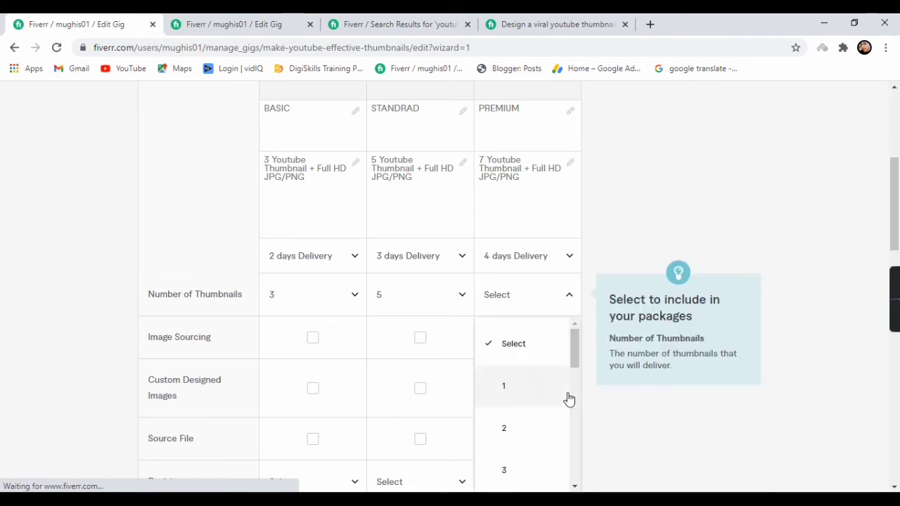
left_click(575, 486)
left_click(575, 487)
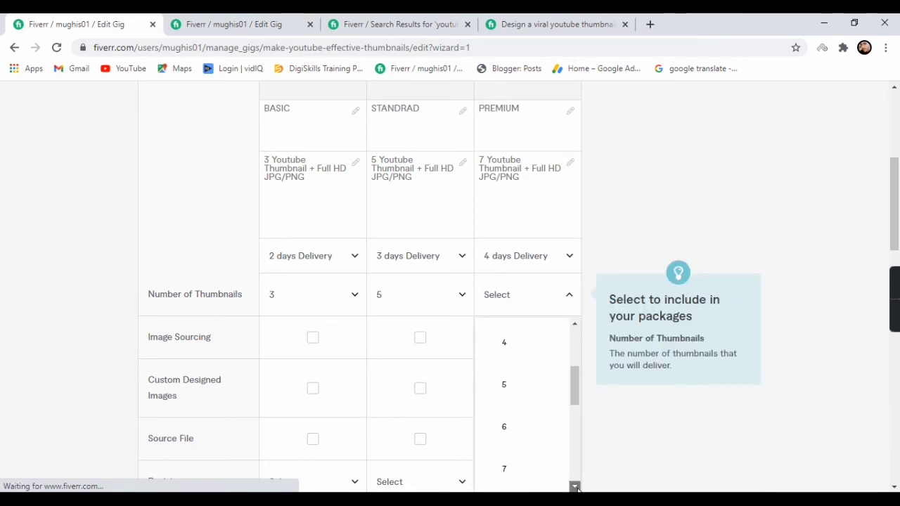
left_click(515, 454)
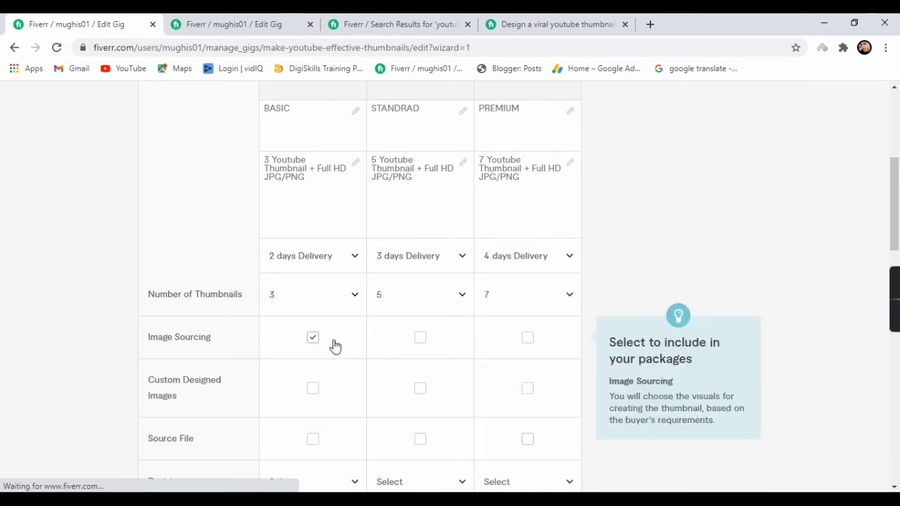
Include Image Sourcing and Custom Designed Images in the Basic, Standard and Premium packages
left_click(420, 339)
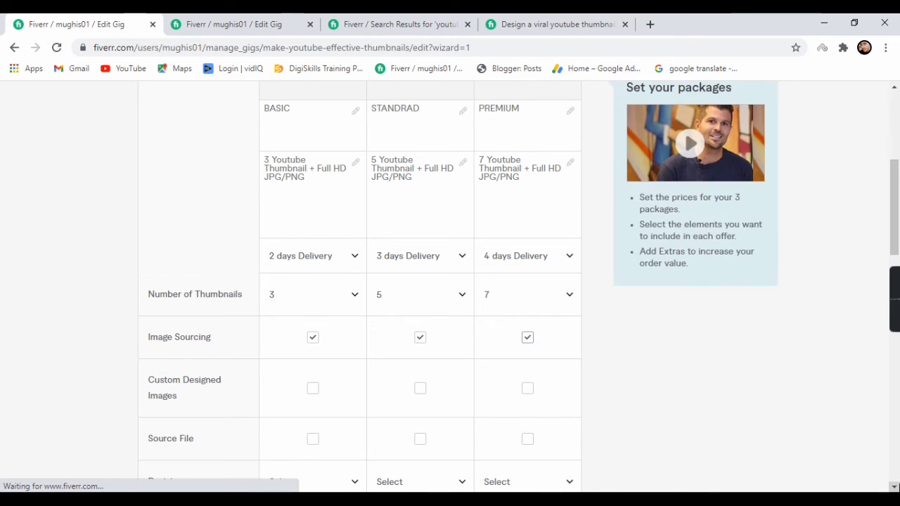
scroll(422, 295, "down", 2)
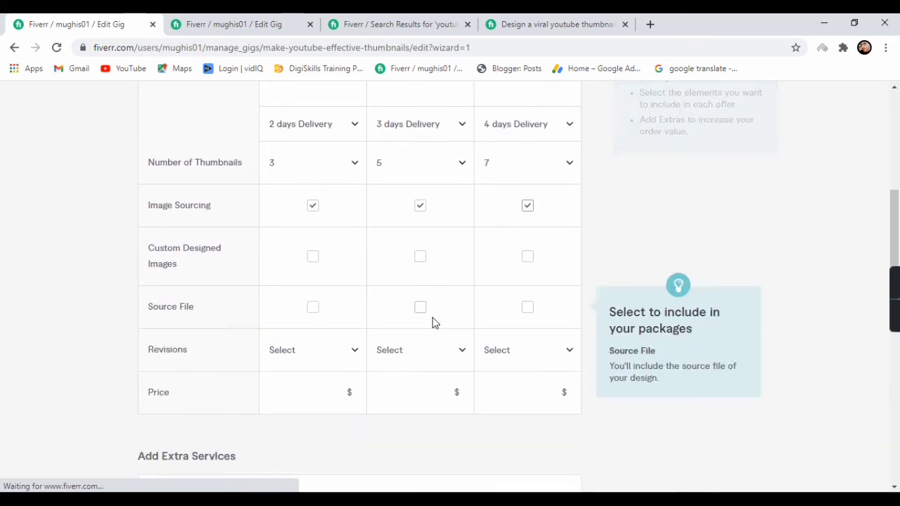
left_click(313, 261)
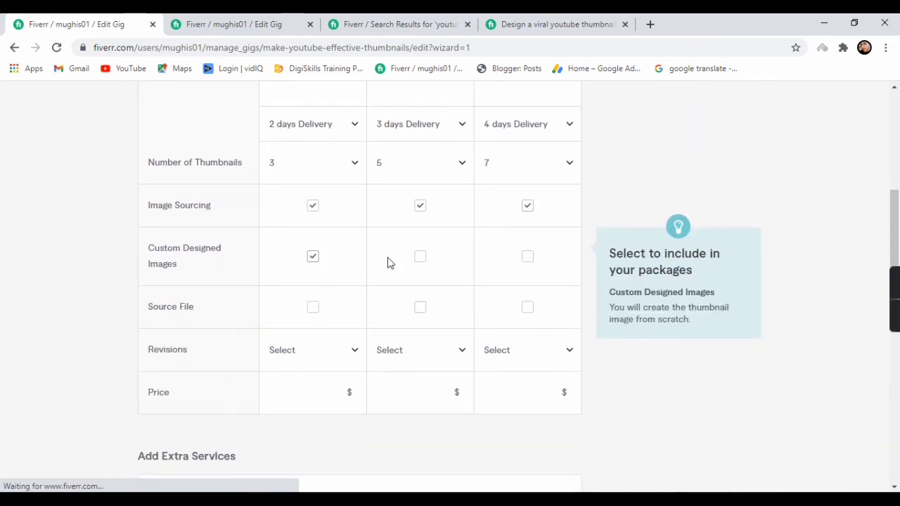
left_click(445, 267)
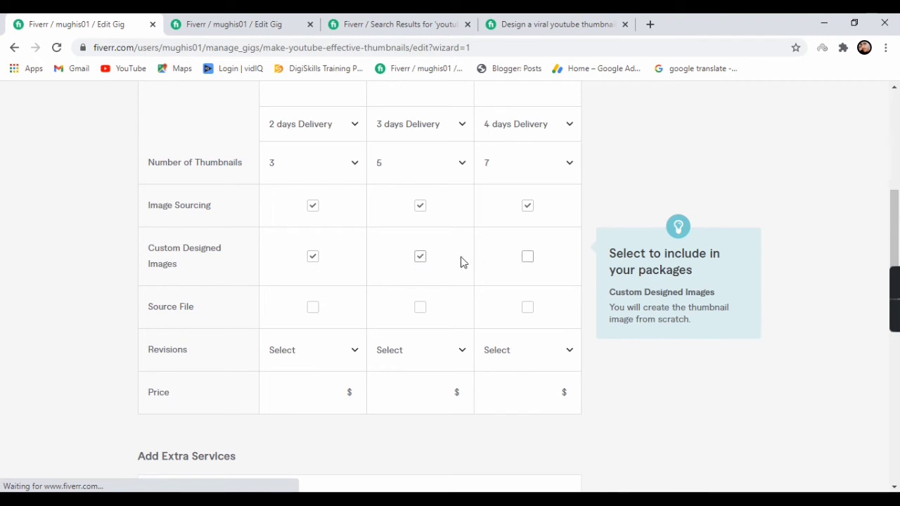
left_click(529, 259)
Include the Source File in the Basic, Standard and Premium packages
left_click(314, 308)
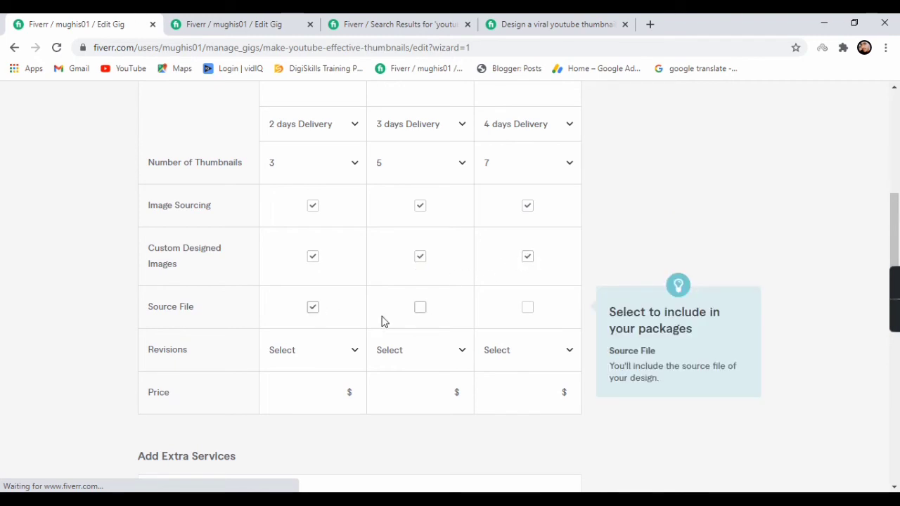
left_click(421, 310)
left_click(528, 309)
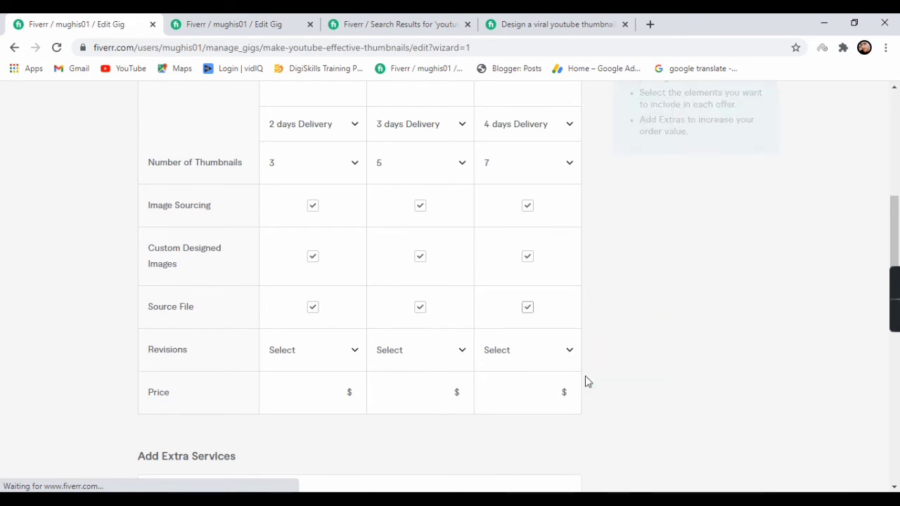
Set the Basic package's revisions to Unlimited
left_click(895, 488)
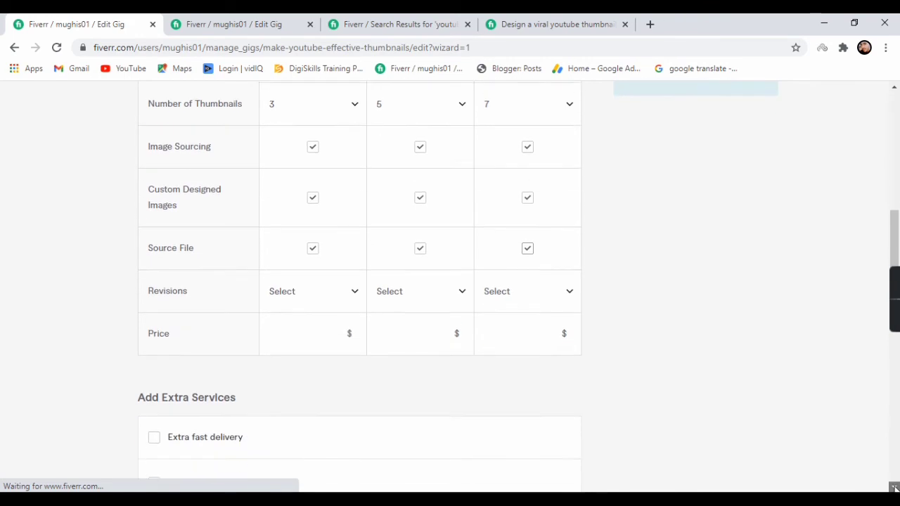
left_click(356, 272)
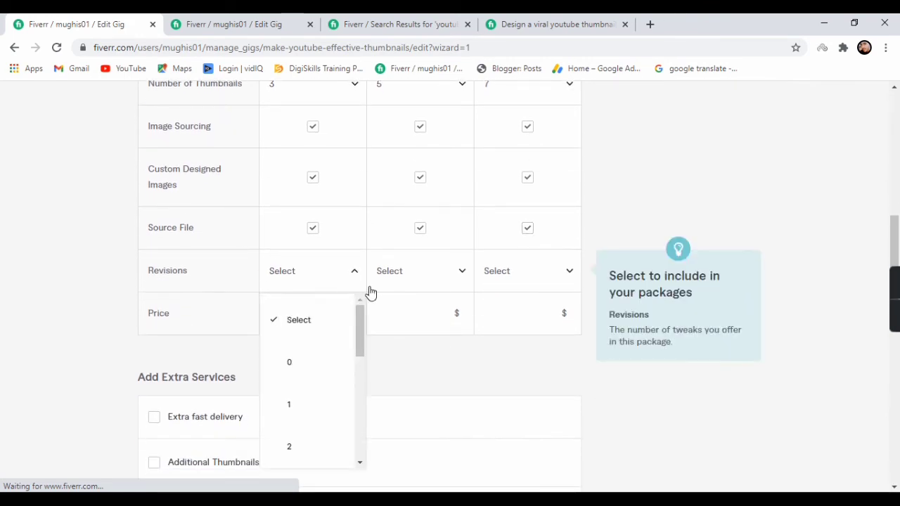
left_click(360, 462)
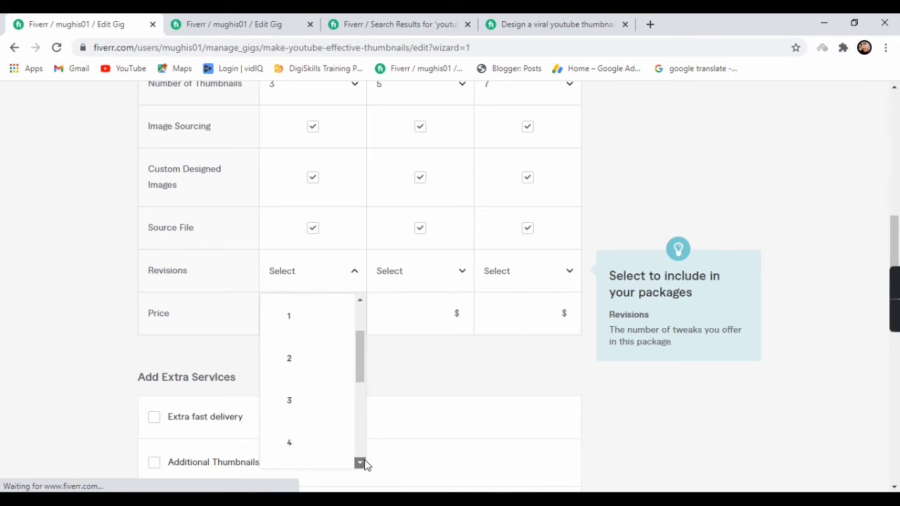
left_click(360, 462)
left_click(360, 463)
left_click(360, 462)
left_click(360, 463)
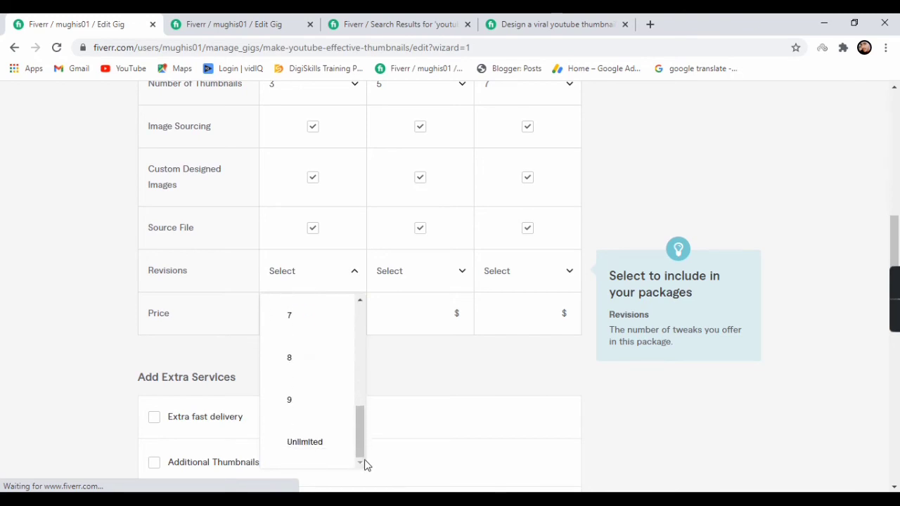
left_click(307, 443)
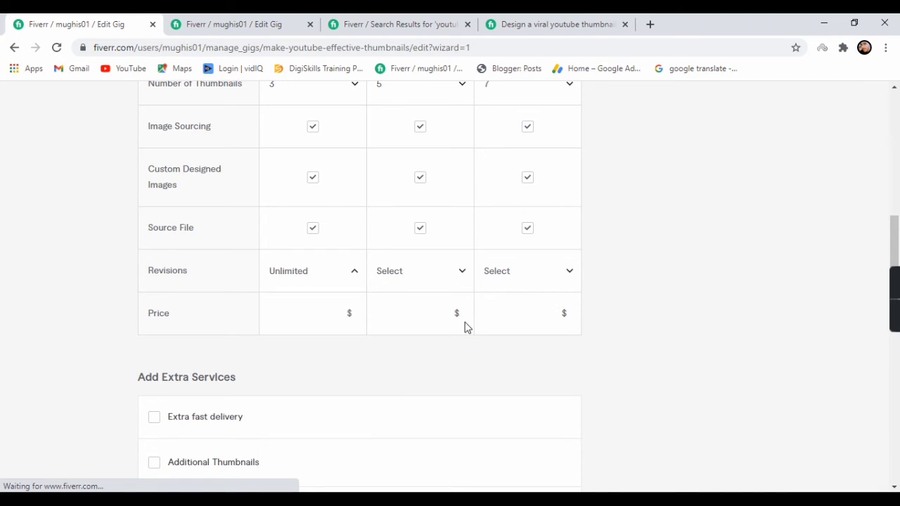
Set the revisions to Unlimited for the Standard and Premium packages as well
left_click(462, 272)
left_click_drag(470, 461, 469, 462)
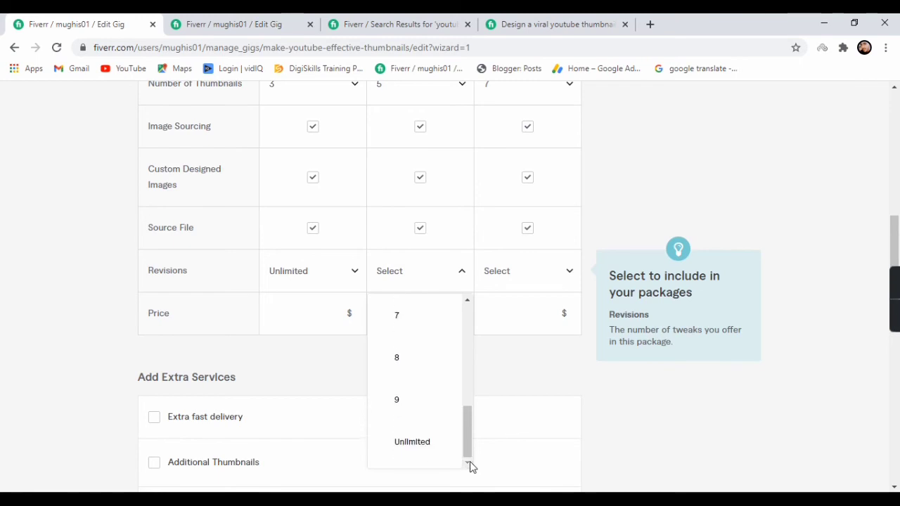
left_click(420, 446)
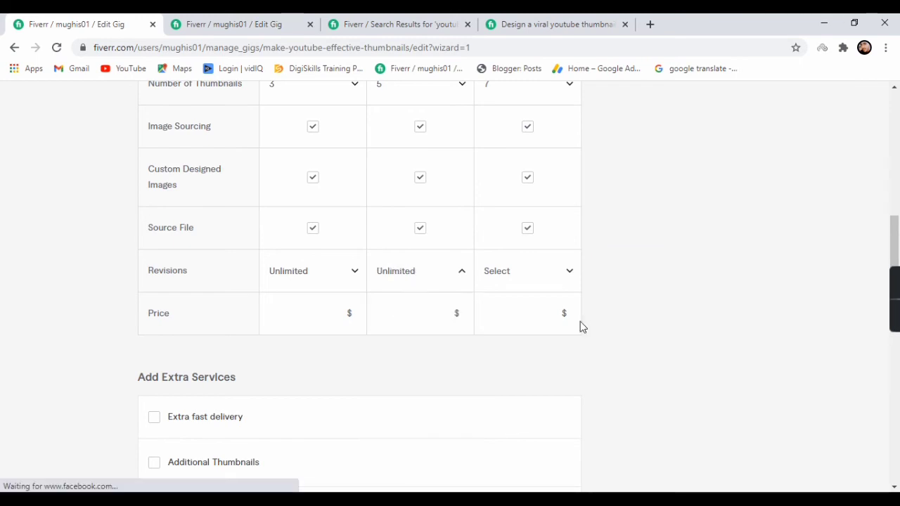
left_click(574, 278)
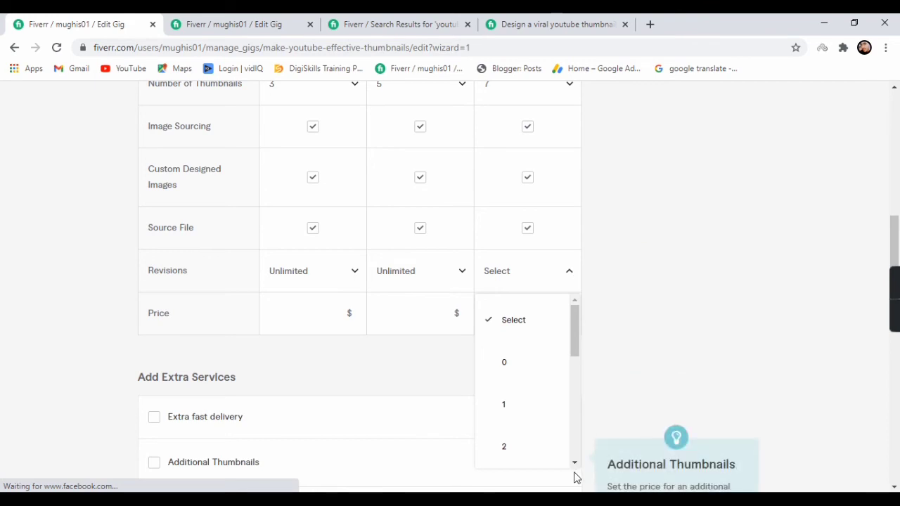
left_click_drag(575, 463, 575, 463)
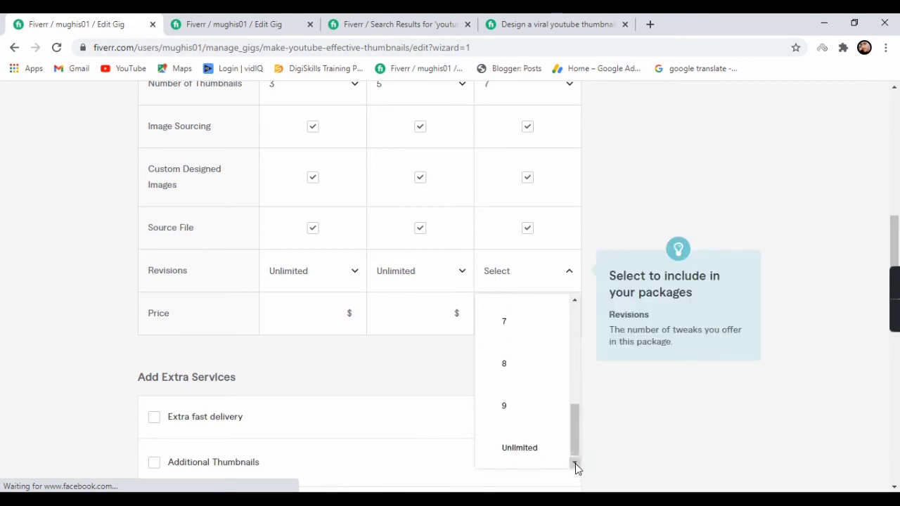
left_click(534, 443)
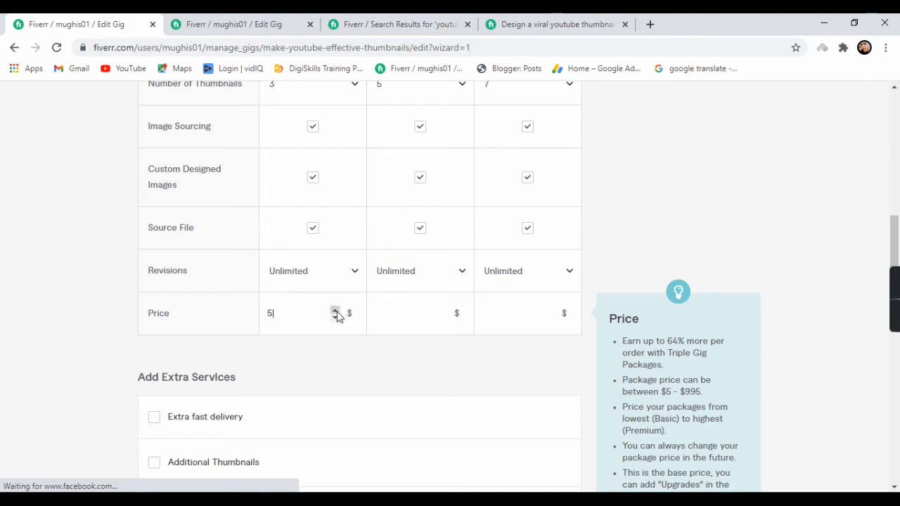
Price the packages at $5 for Basic, $10 for Standard and $15 for Premium
left_click(336, 312)
left_click(410, 313)
left_click(550, 312)
left_click(550, 311)
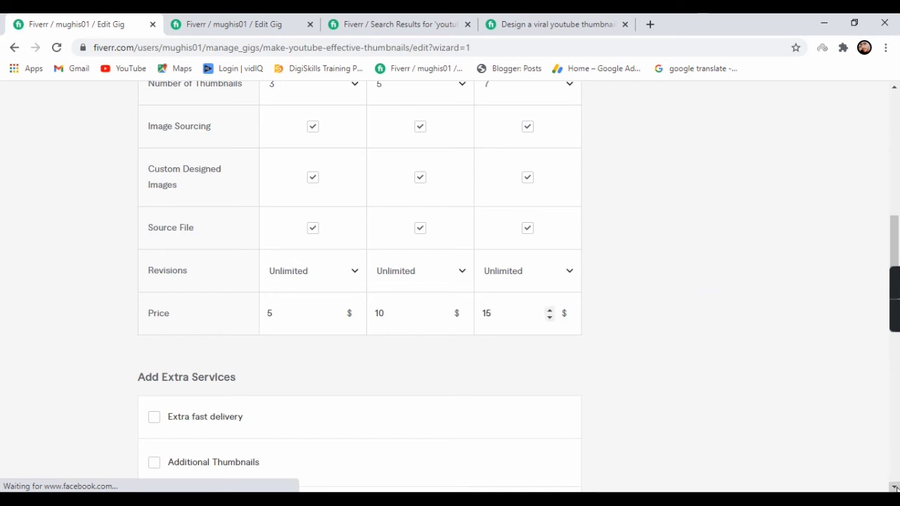
scroll(896, 488, "down", 4)
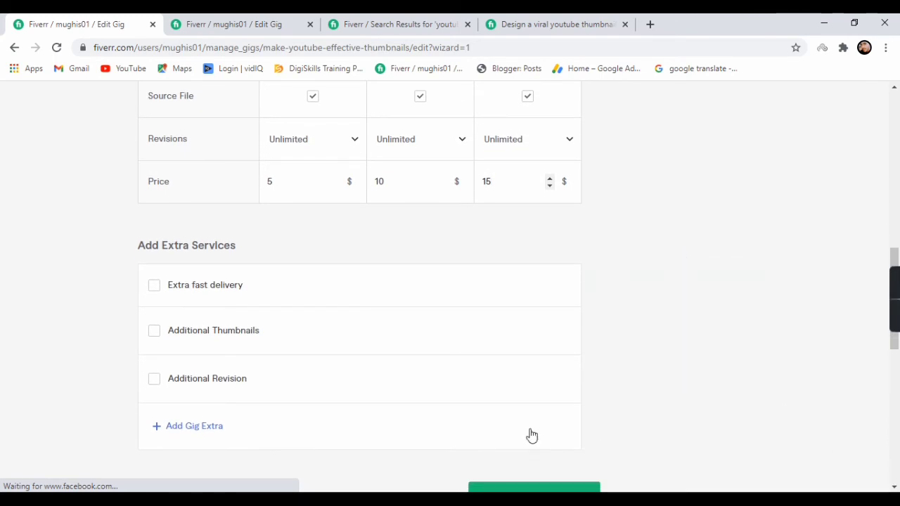
Offer Extra fast delivery and set the Basic package to 1 DAY for an extra $5
scroll(894, 487, "down", 1)
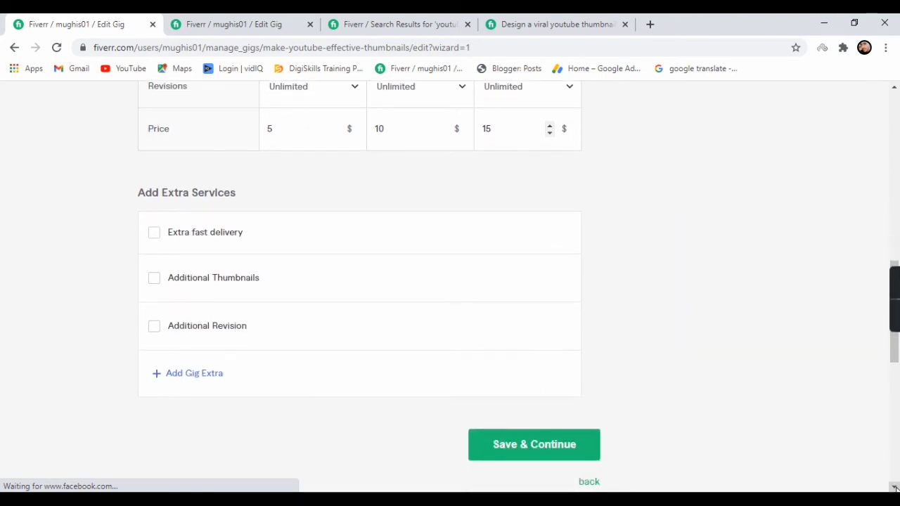
left_click(156, 235)
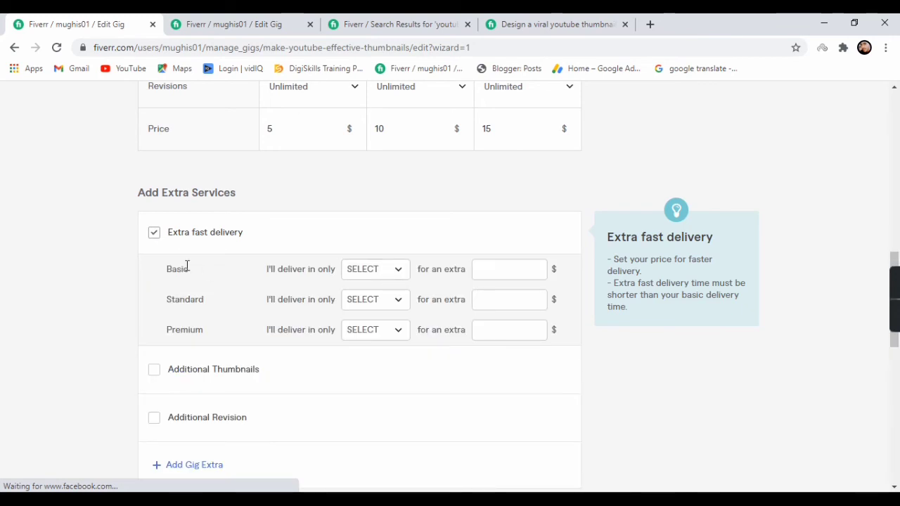
left_click(401, 275)
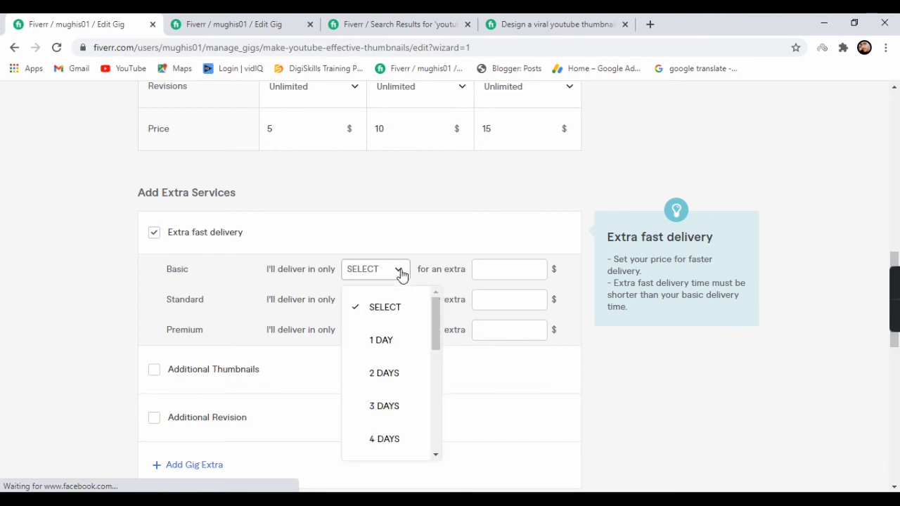
left_click(377, 341)
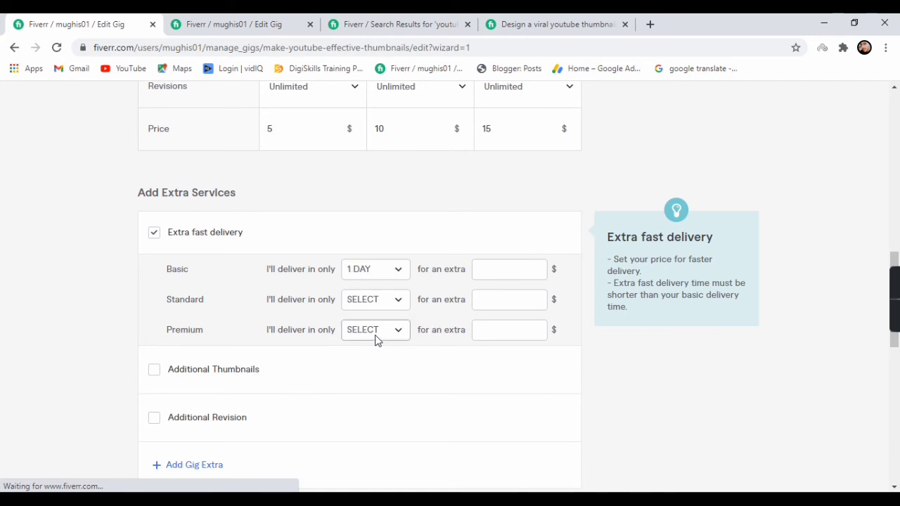
left_click(511, 274)
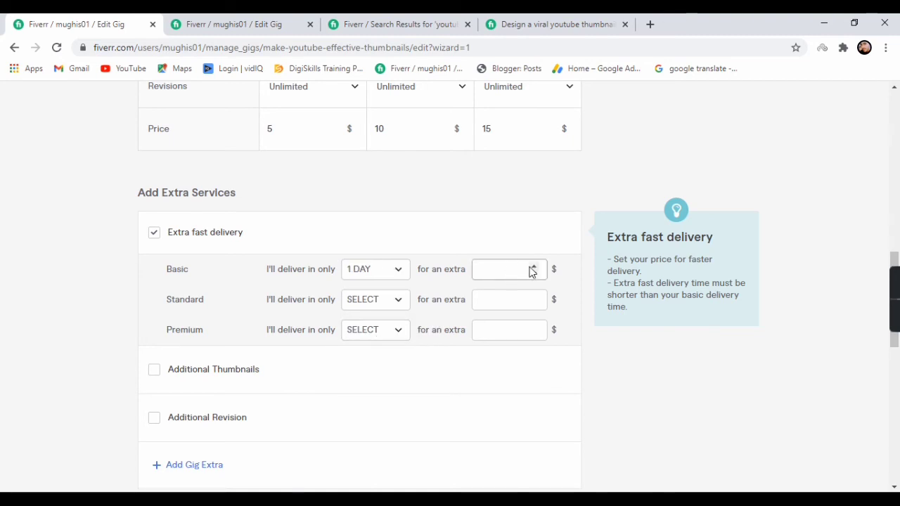
Set extra fast delivery to 2 DAYS for $5 on Standard and 3 DAYS for $5 on Premium
left_click(399, 307)
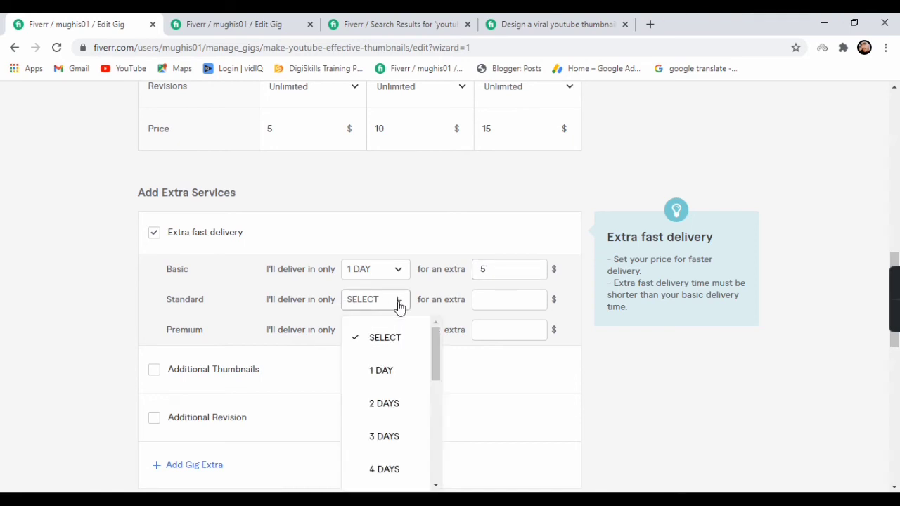
left_click(386, 406)
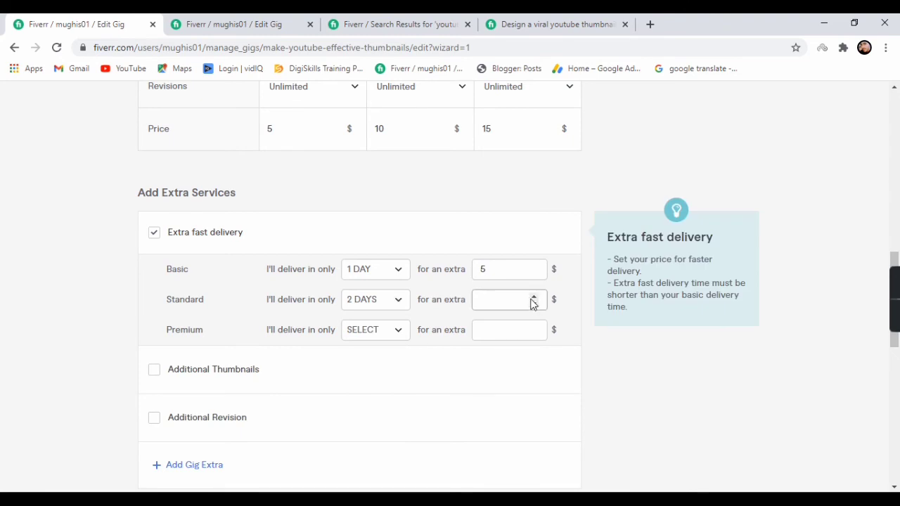
left_click(534, 296)
left_click(397, 333)
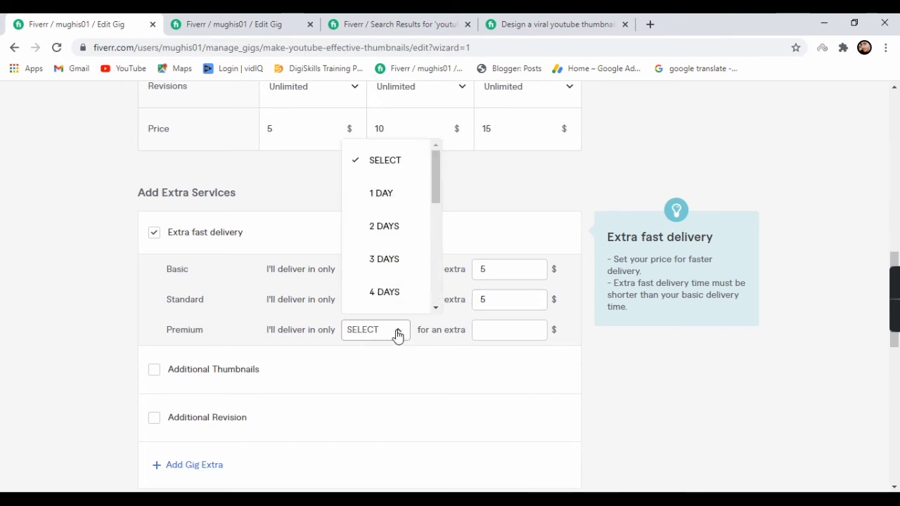
left_click(387, 262)
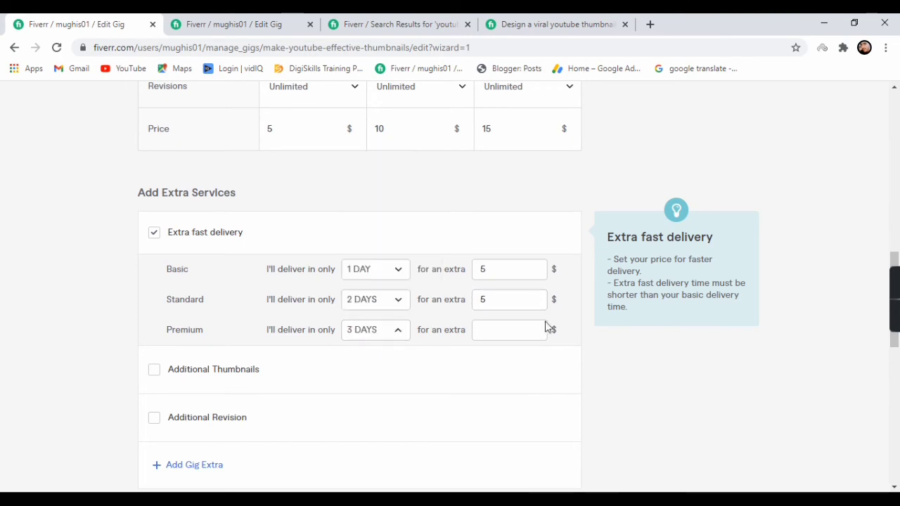
left_click(535, 327)
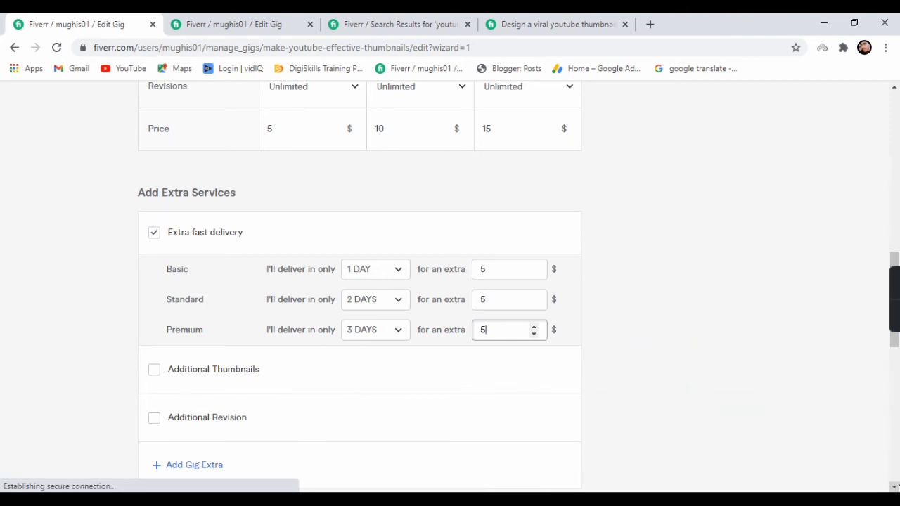
Save the pricing, continue to the gig's Description & FAQ stage and dismiss the YouTube notification
scroll(439, 399, "down", 3)
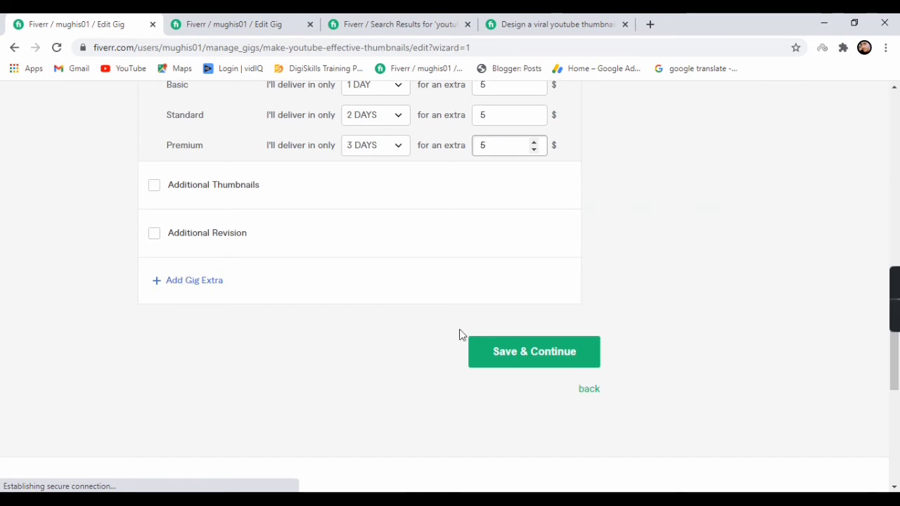
left_click(540, 352)
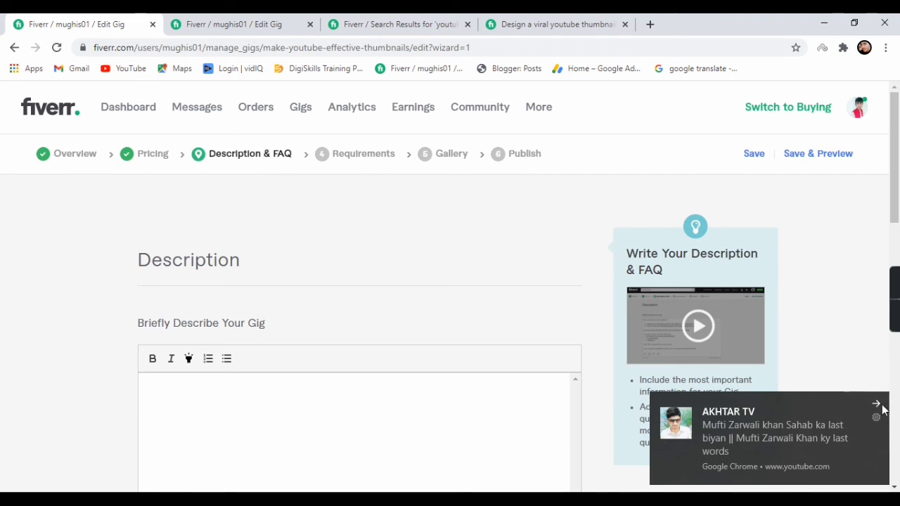
left_click(876, 406)
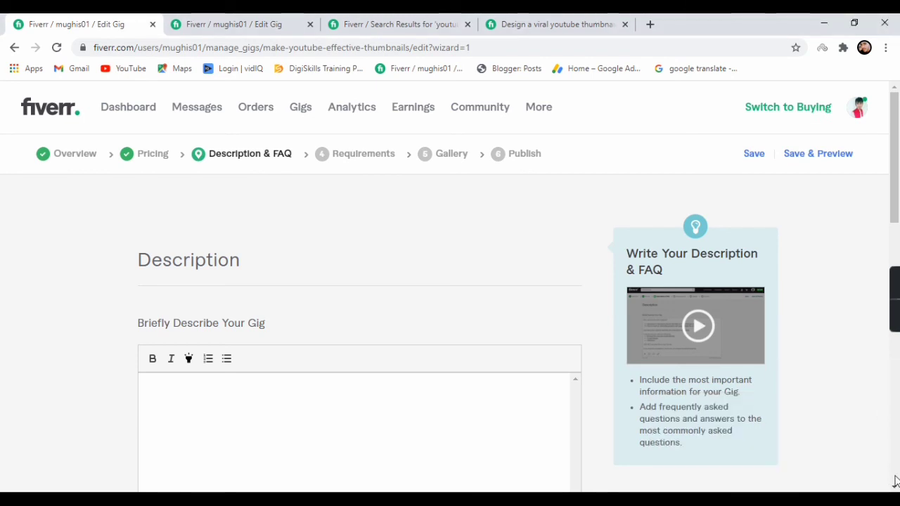
Look at the About This Gig description of the competing viral YouTube thumbnail gig
scroll(894, 486, "down", 2)
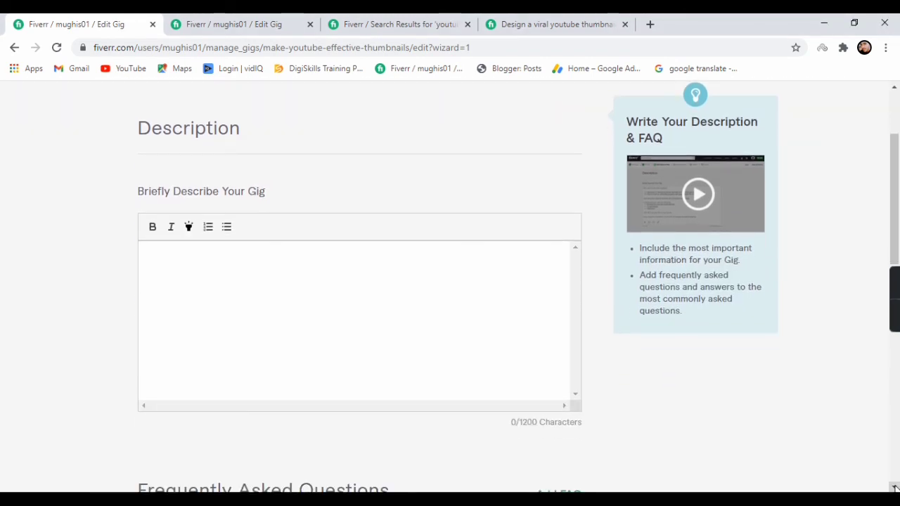
left_click(547, 23)
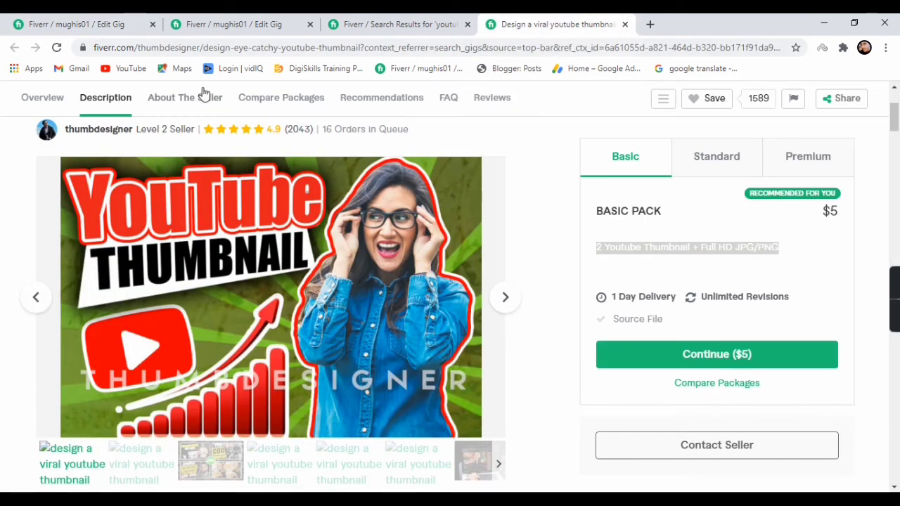
left_click(895, 87)
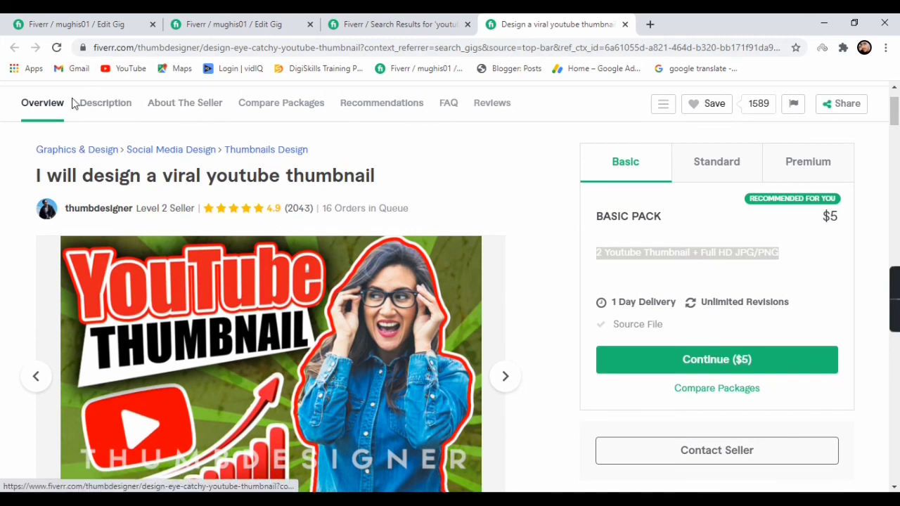
left_click(109, 105)
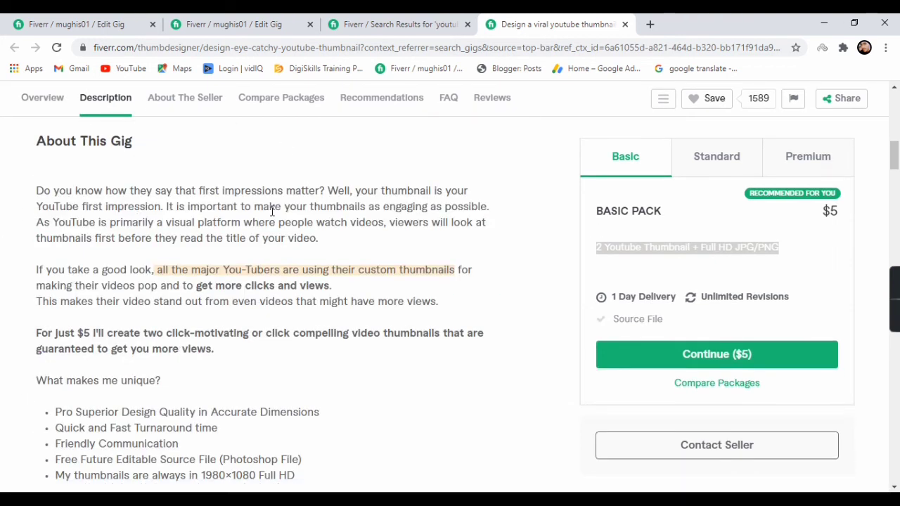
Copy the whole description of the existing attractive YouTube thumbnails gig into the new gig's empty description
key("ctrl+2")
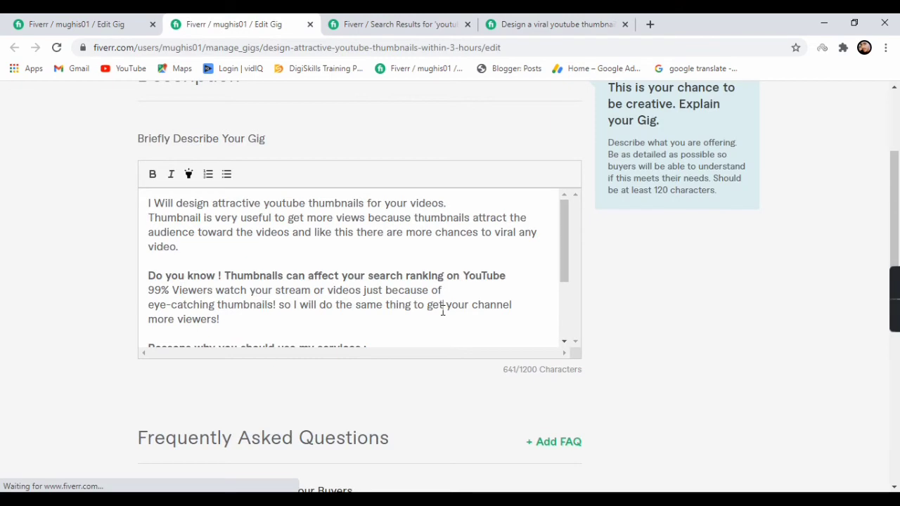
key("ctrl+a")
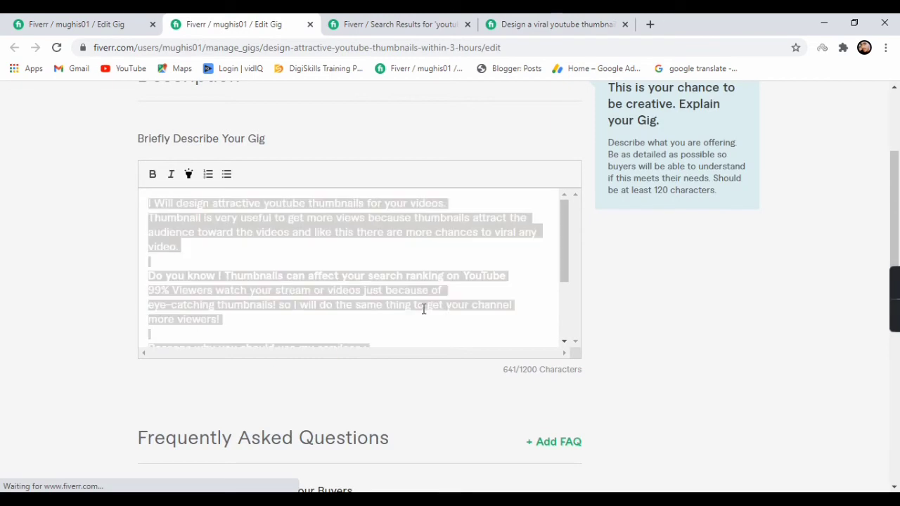
right_click(252, 253)
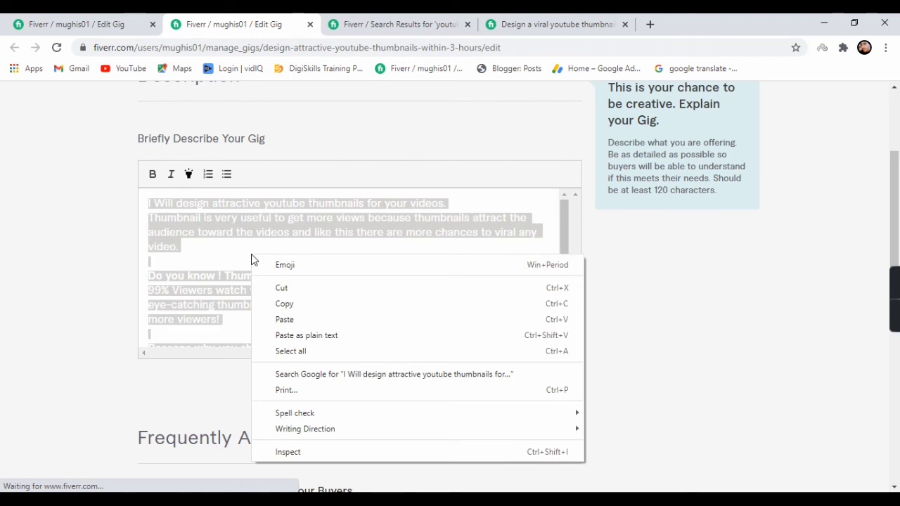
left_click(291, 303)
left_click(112, 24)
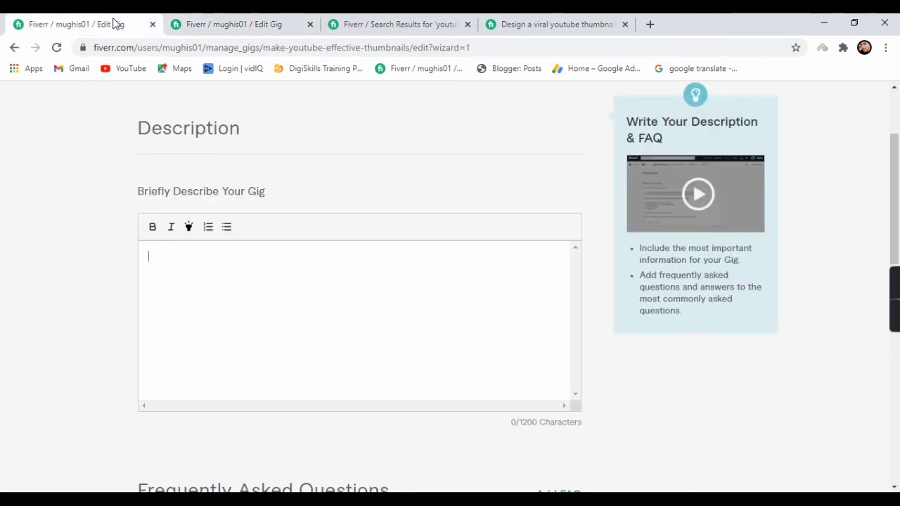
left_click(185, 291)
left_click(187, 292)
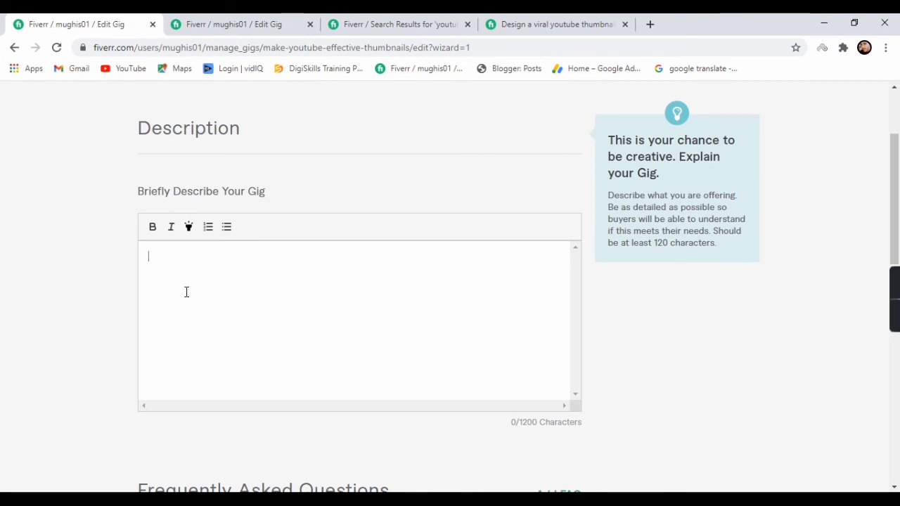
key("ctrl+v")
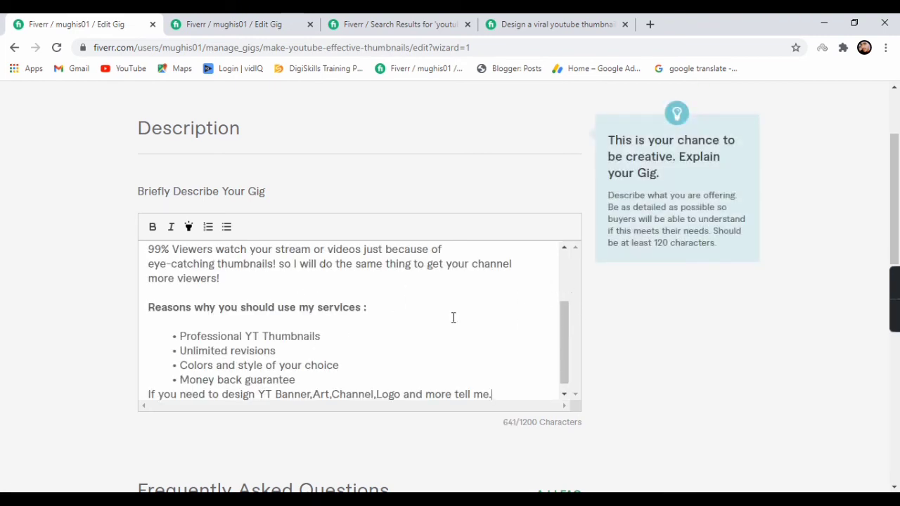
Review the pasted description, then save it without any FAQ and continue to the Requirements stage
left_click(563, 250)
left_click(564, 250)
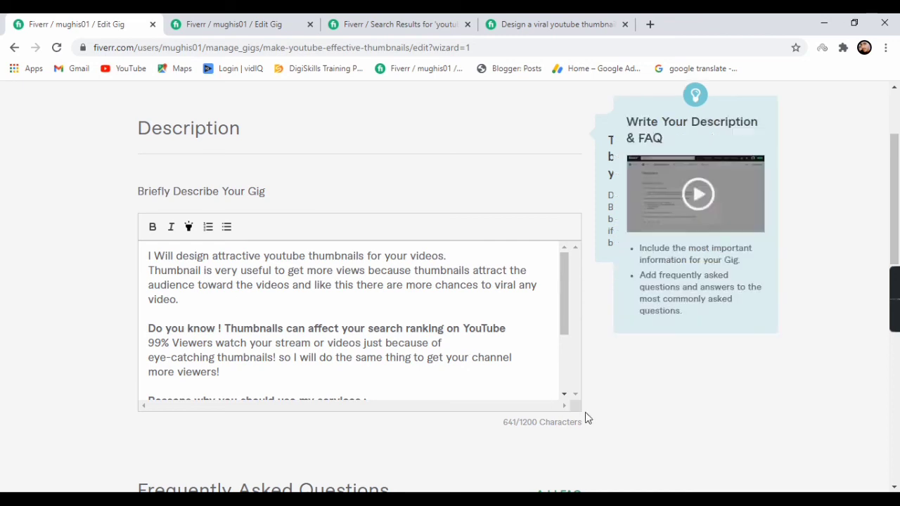
scroll(566, 394, "down", 3)
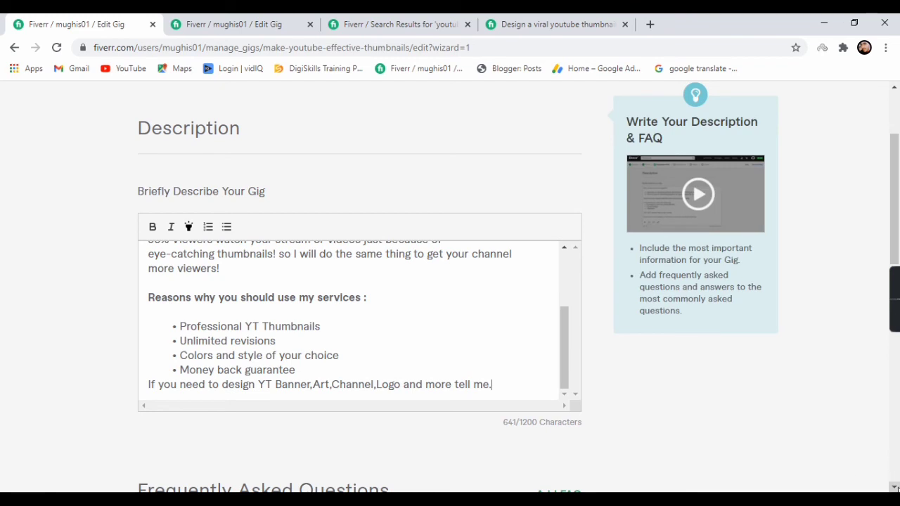
left_click(894, 487)
left_click(894, 487)
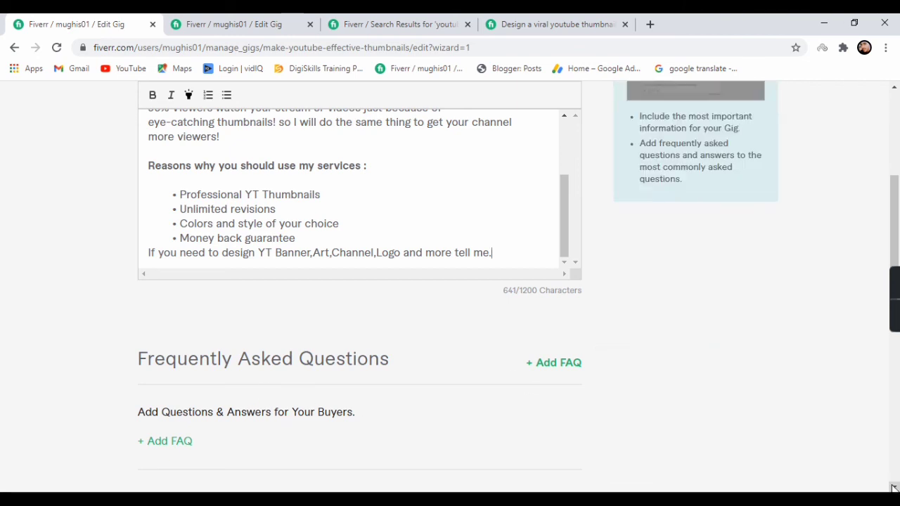
scroll(893, 487, "down", 2)
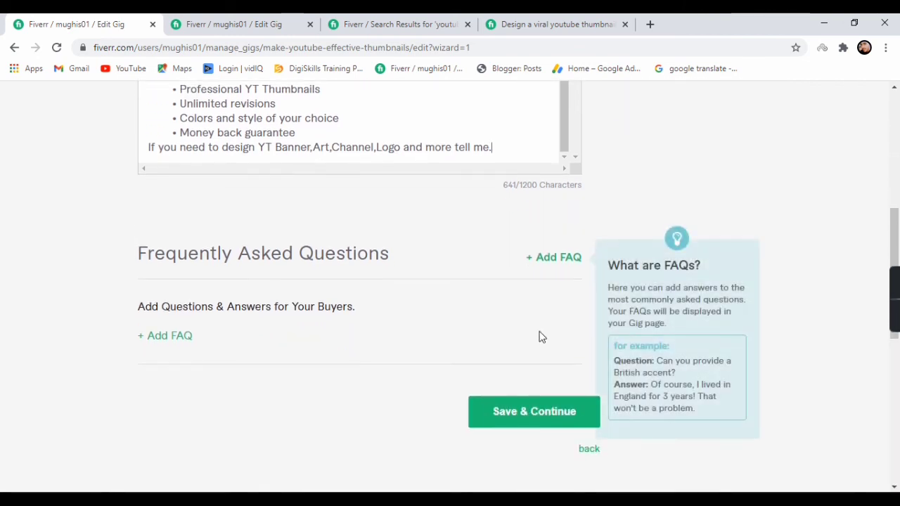
left_click(518, 413)
left_click(516, 413)
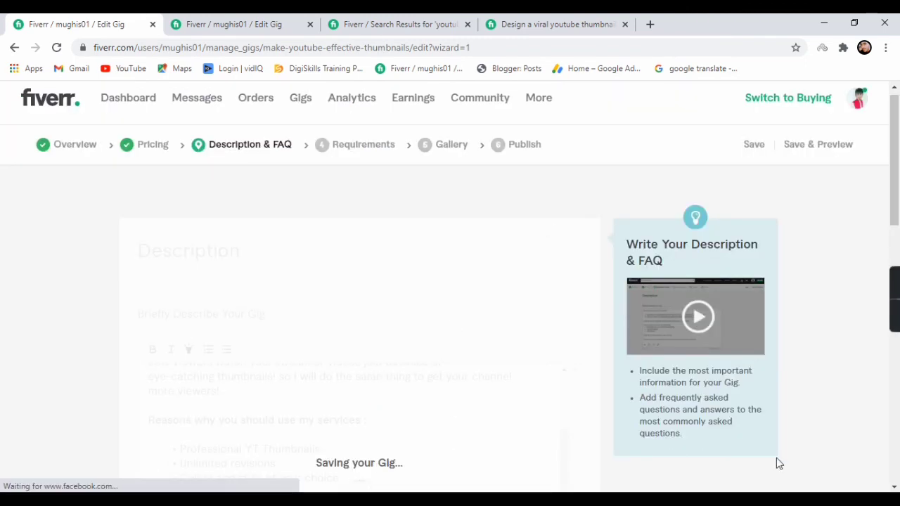
Add a required free-text question for buyers reading "Complete Information about your project."
left_click(893, 487)
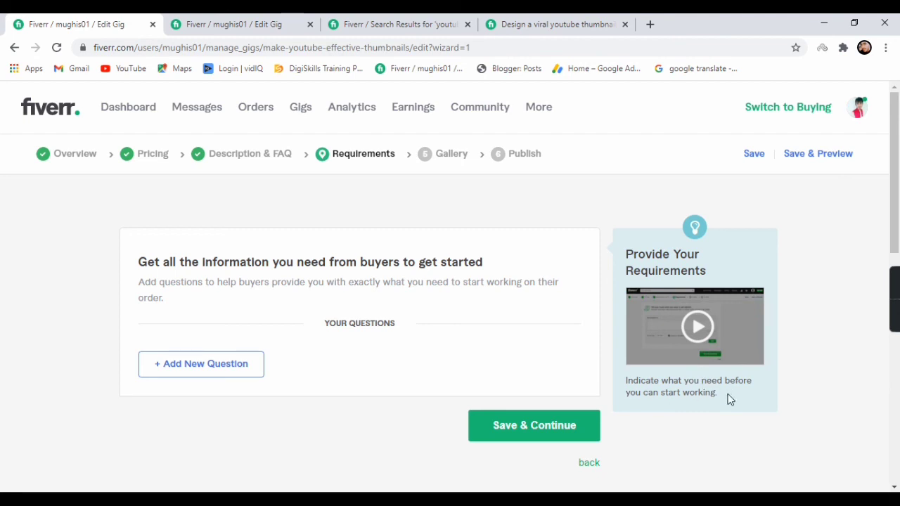
left_click(893, 487)
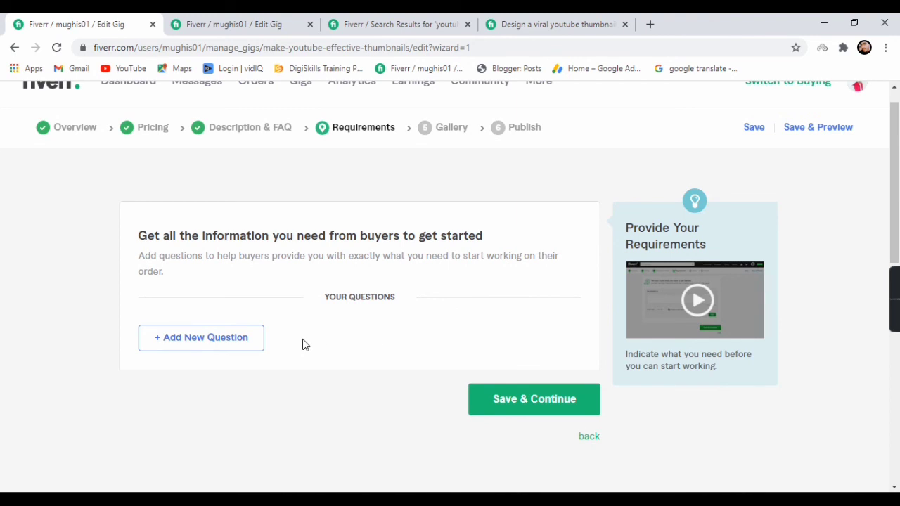
left_click(216, 341)
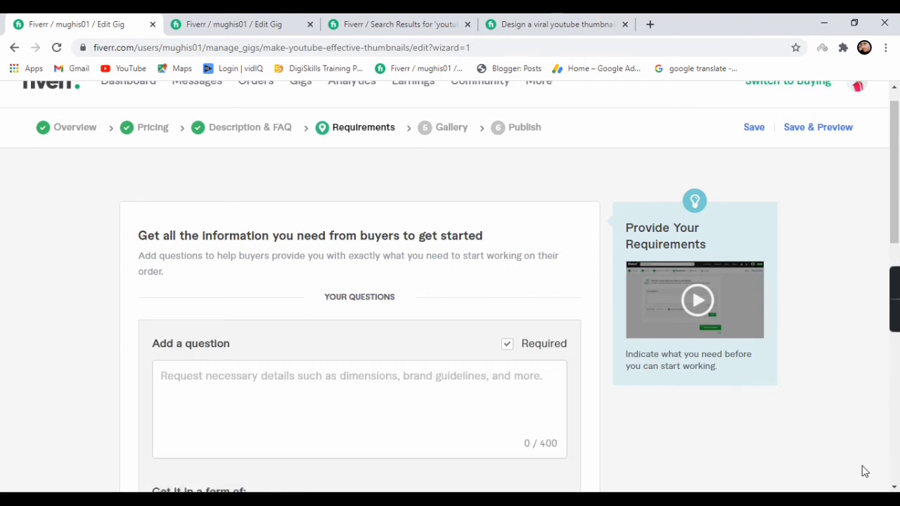
scroll(895, 487, "down", 3)
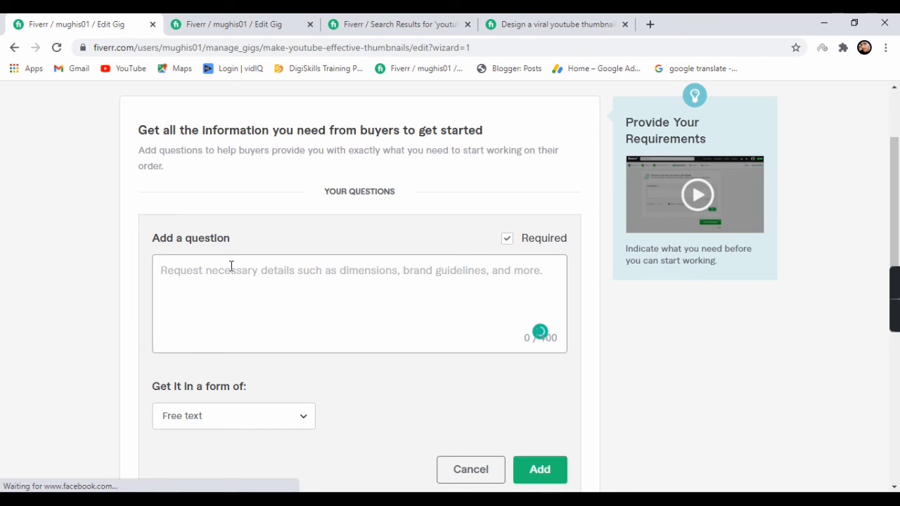
type("IN")
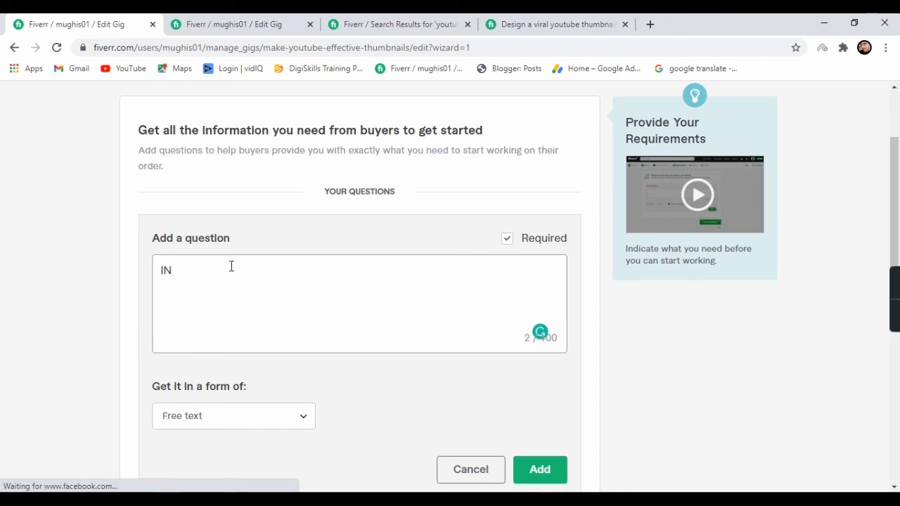
key("BackSpace")
type("Complet")
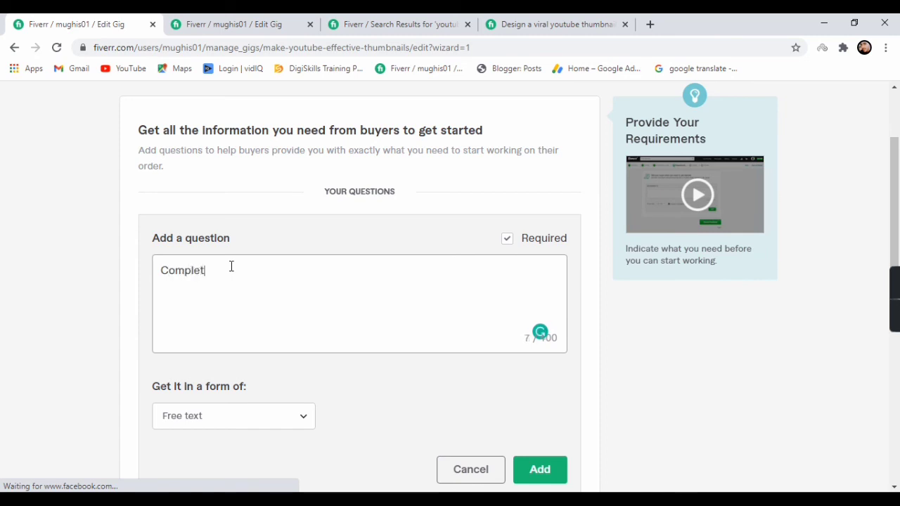
type("e IN")
key("BackSpace")
type("N")
key("BackSpace")
key("BackSpace")
type("nform")
type("ation")
type(" abhp")
key("BackSpace")
key("BackSpace")
type("out you")
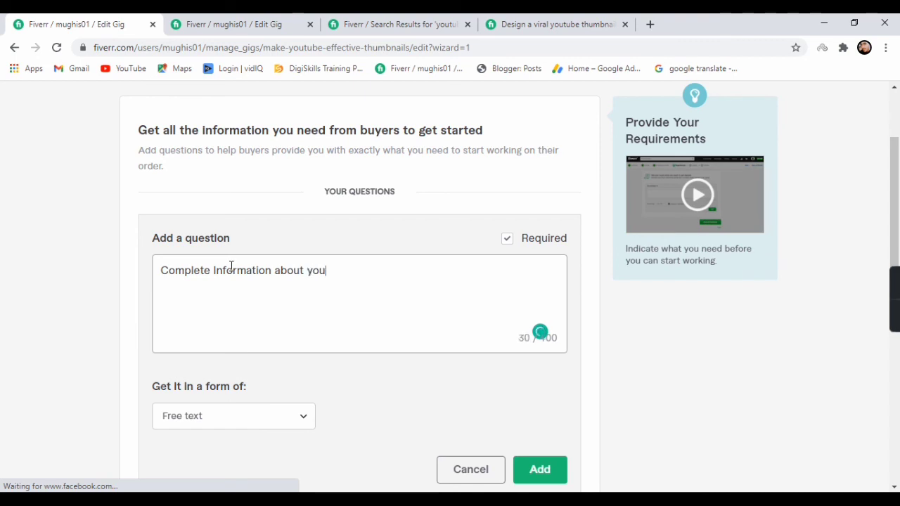
type("r project.")
scroll(897, 490, "down", 1)
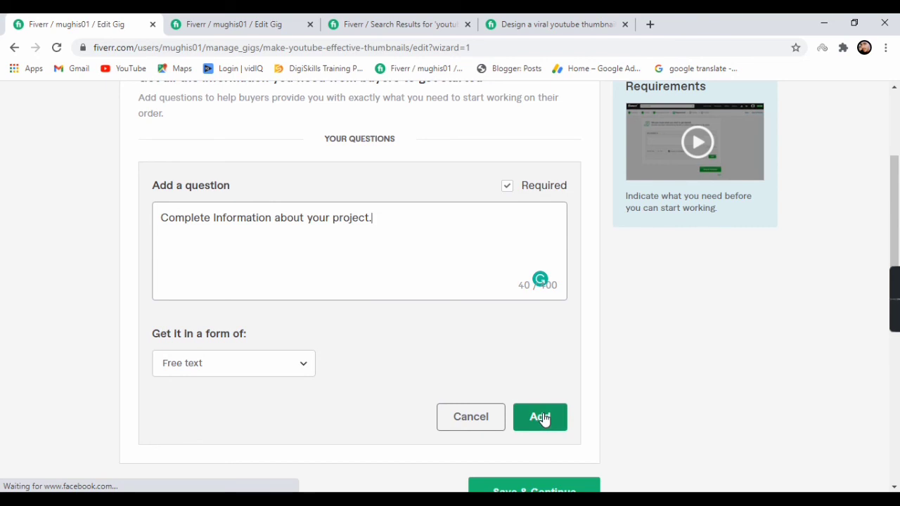
left_click(542, 417)
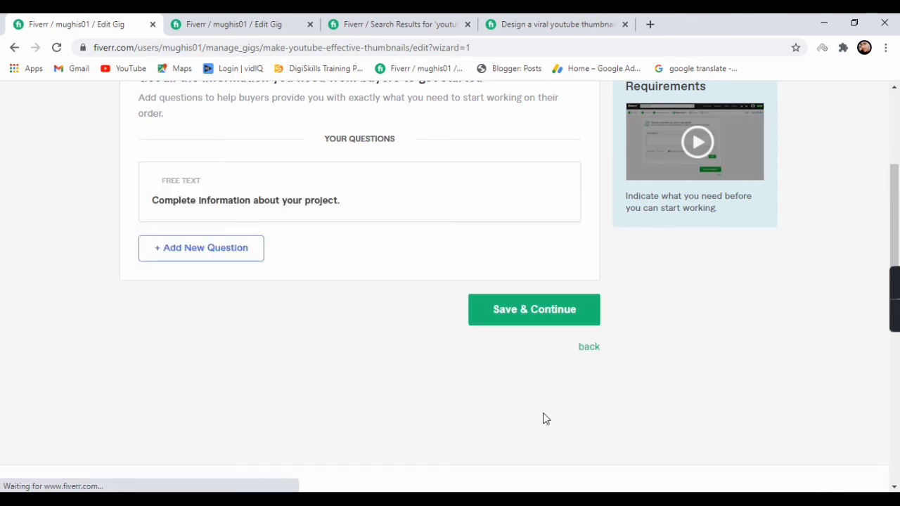
Save the buyer requirements, continue to the Gallery stage and go to its Gig Photos section
left_click(894, 88)
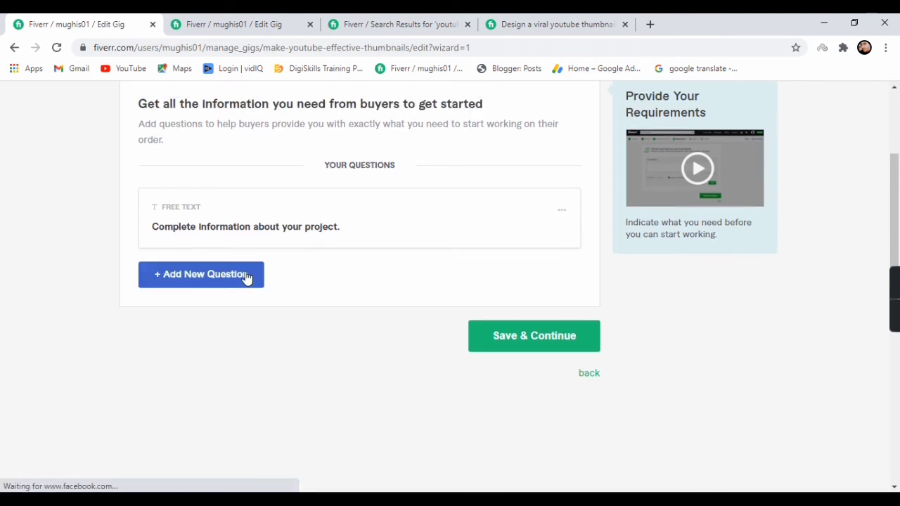
left_click(540, 337)
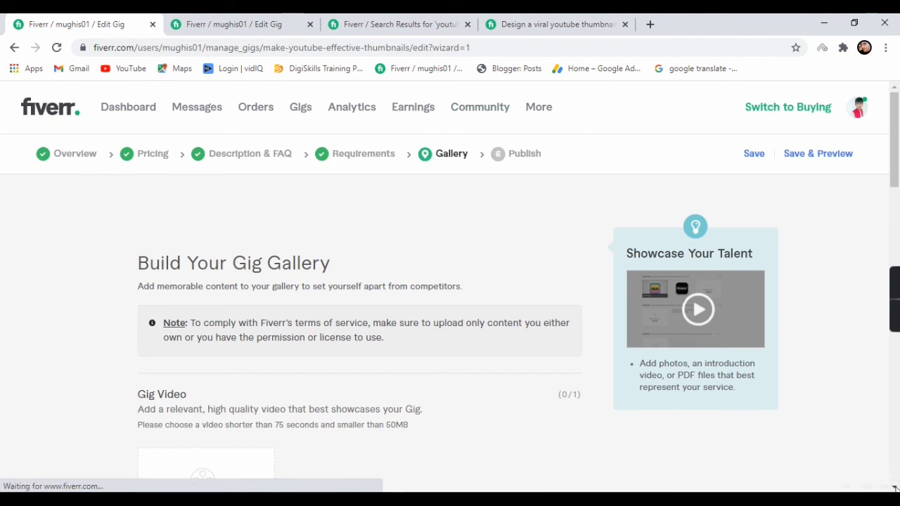
scroll(895, 487, "down", 4)
scroll(895, 486, "down", 3)
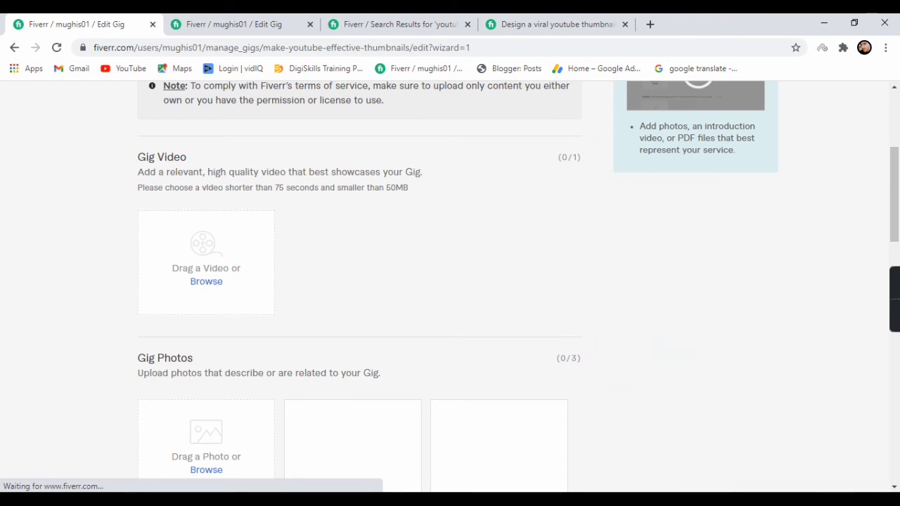
scroll(897, 487, "down", 3)
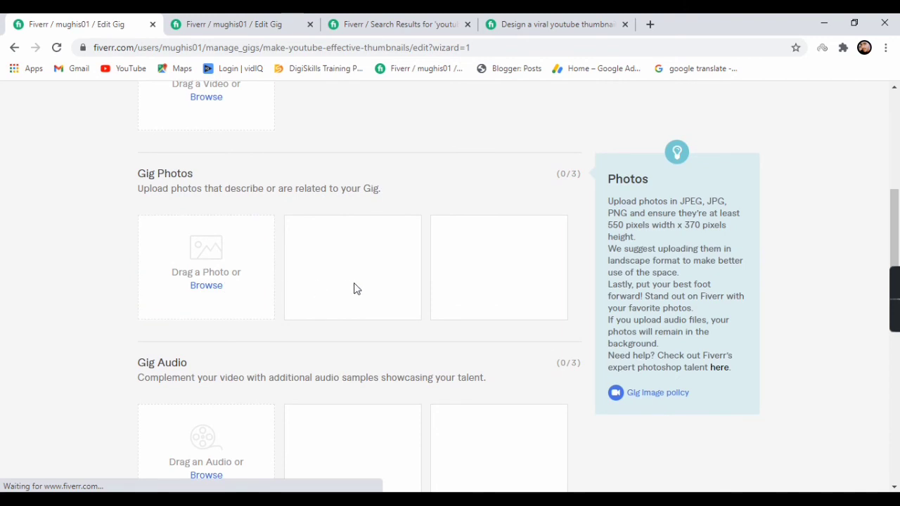
Upload the image "YouTube ThuMBNAIL FIVERR" from the Downloads folder as the first gig photo
left_click(215, 289)
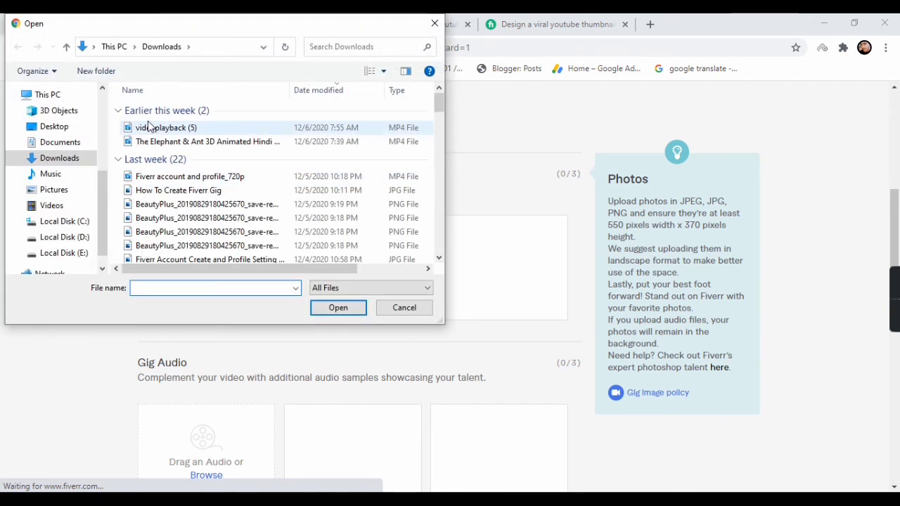
left_click(439, 257)
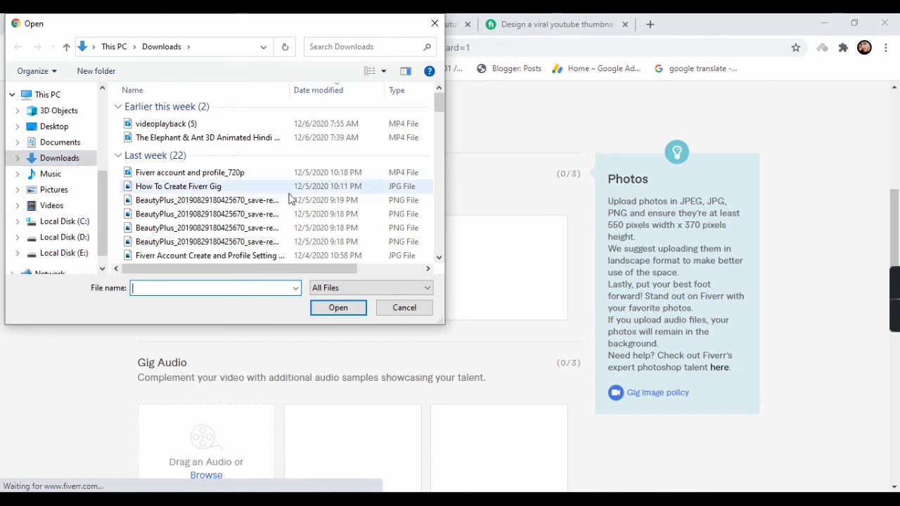
left_click(440, 257)
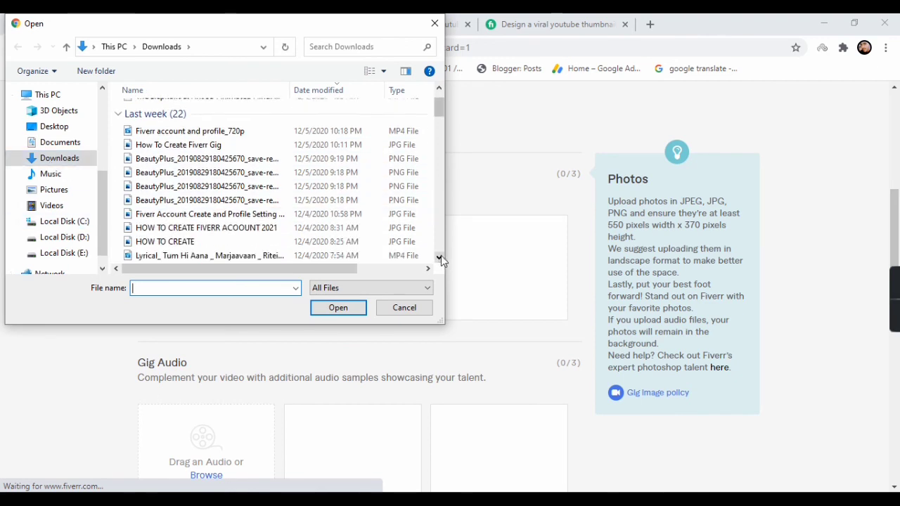
left_click_drag(439, 257, 440, 257)
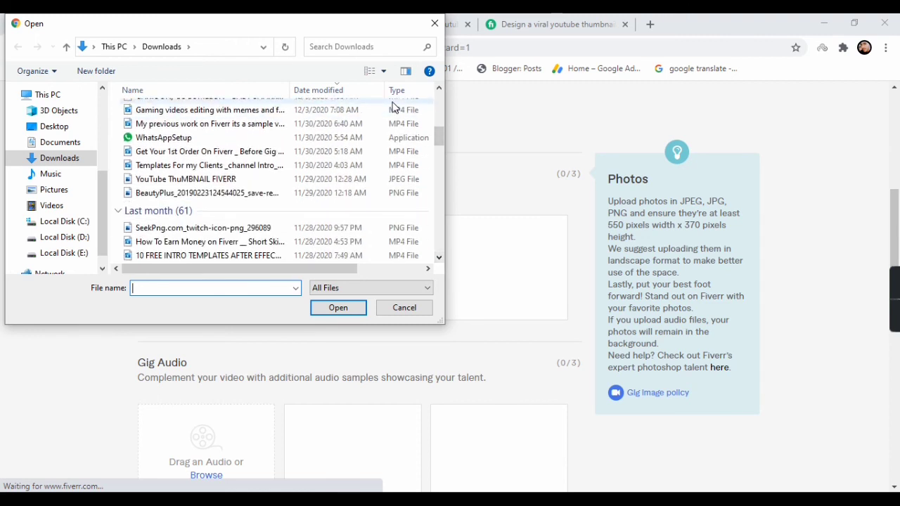
left_click(439, 88)
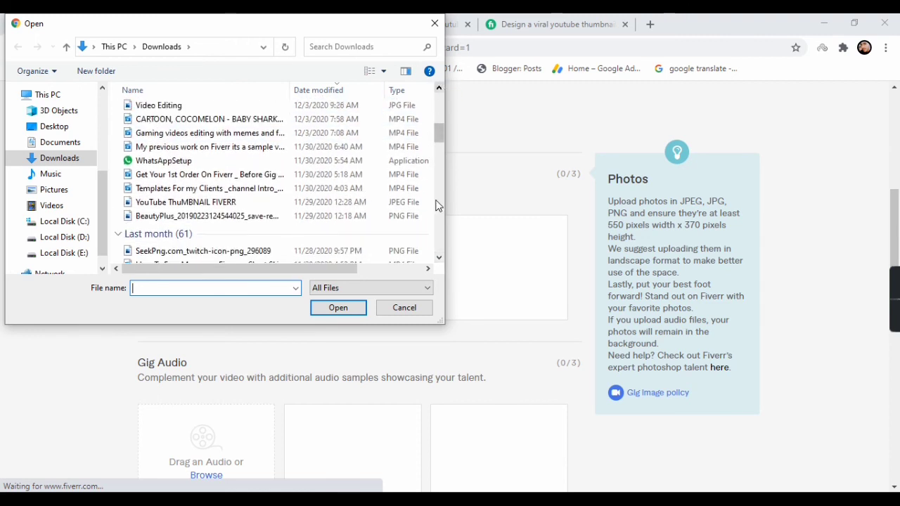
left_click(245, 204)
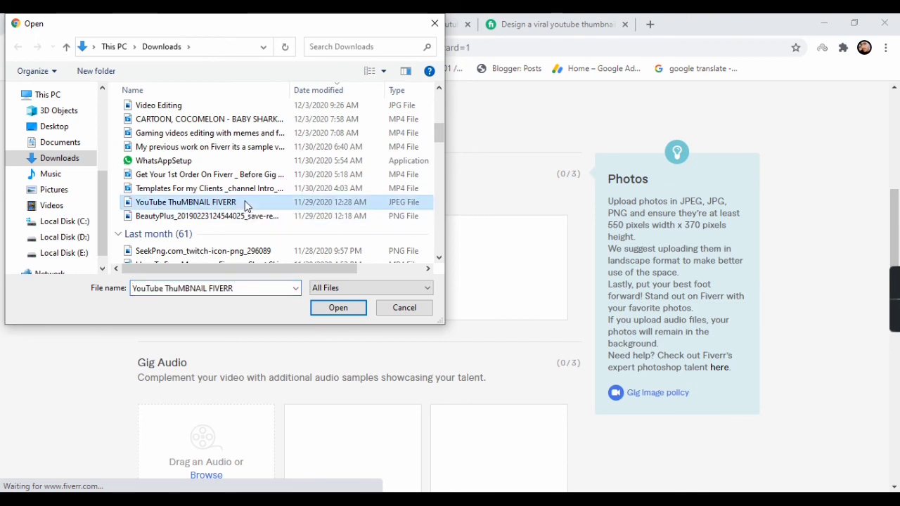
left_click(338, 308)
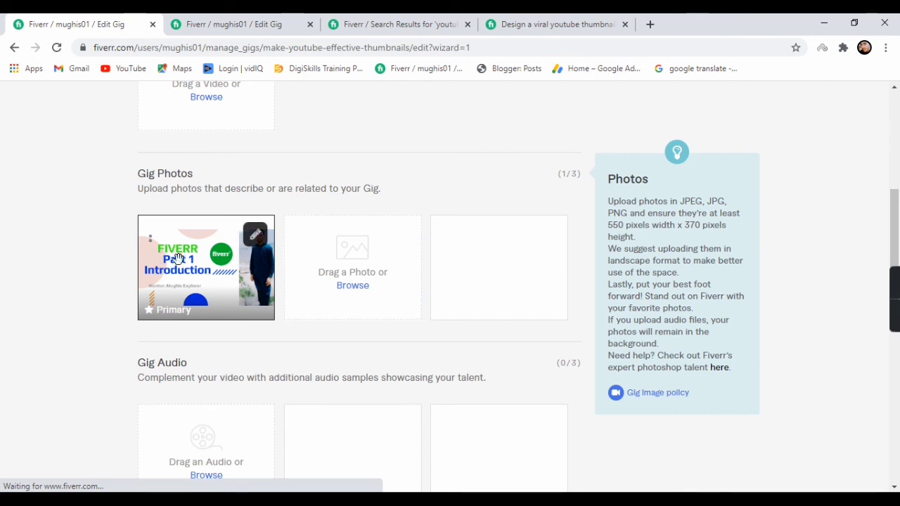
Upload the image "How To Create Fiverr Gig" from the Downloads folder as the second gig photo
left_click(355, 287)
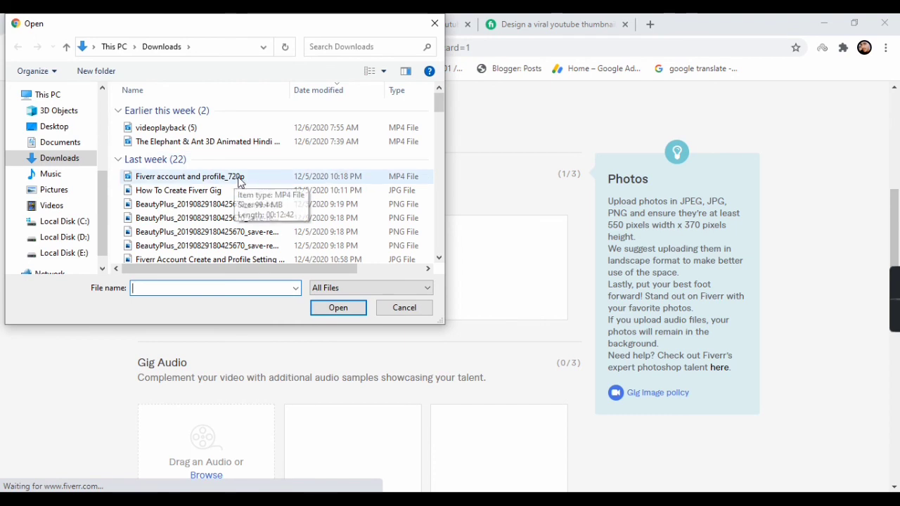
left_click(439, 258)
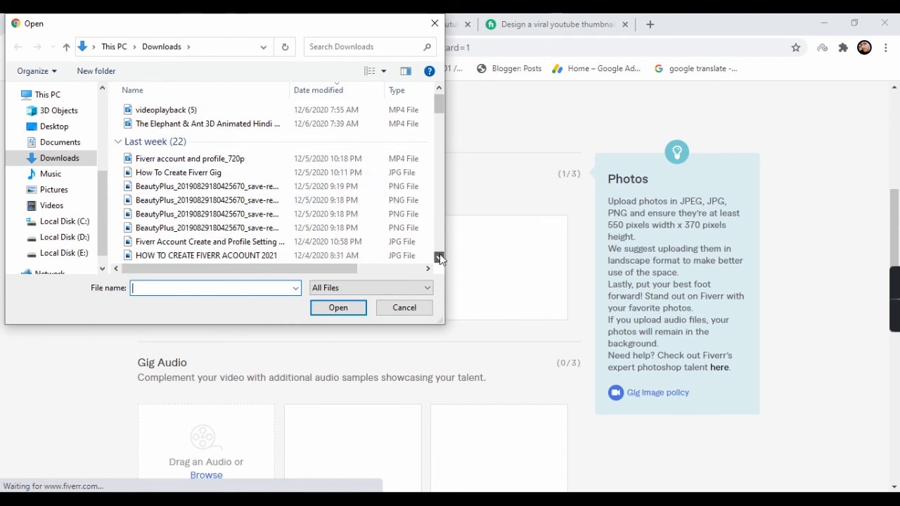
left_click(236, 174)
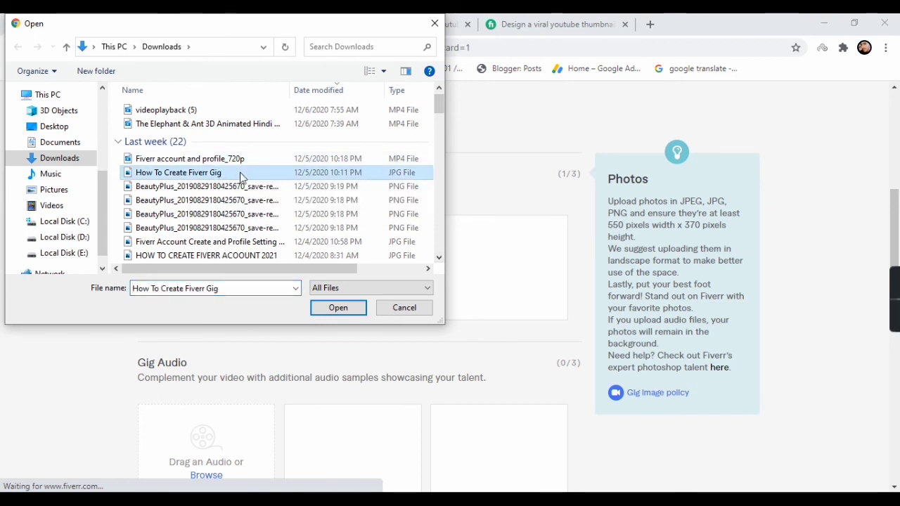
left_click(342, 314)
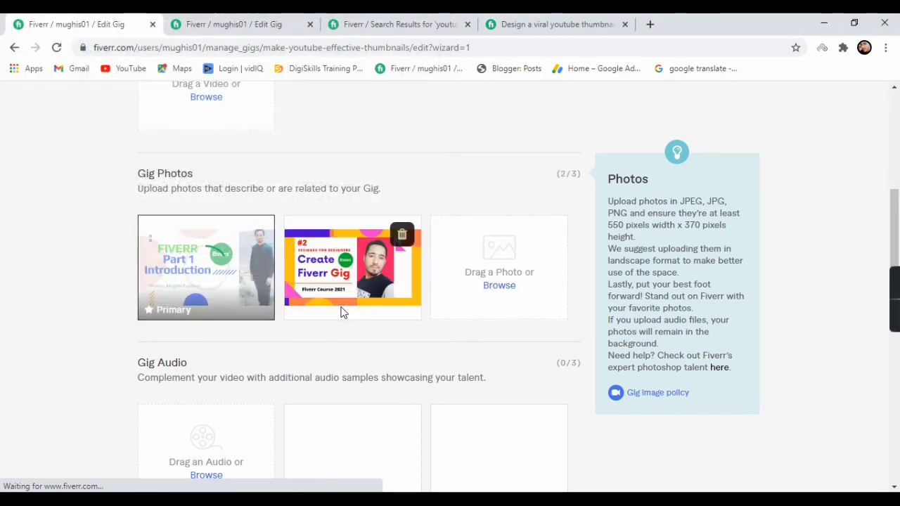
Fill the third gig photo slot with the image "YouTube ThuMBNAIL FIVERR" from the Downloads folder
left_click(499, 285)
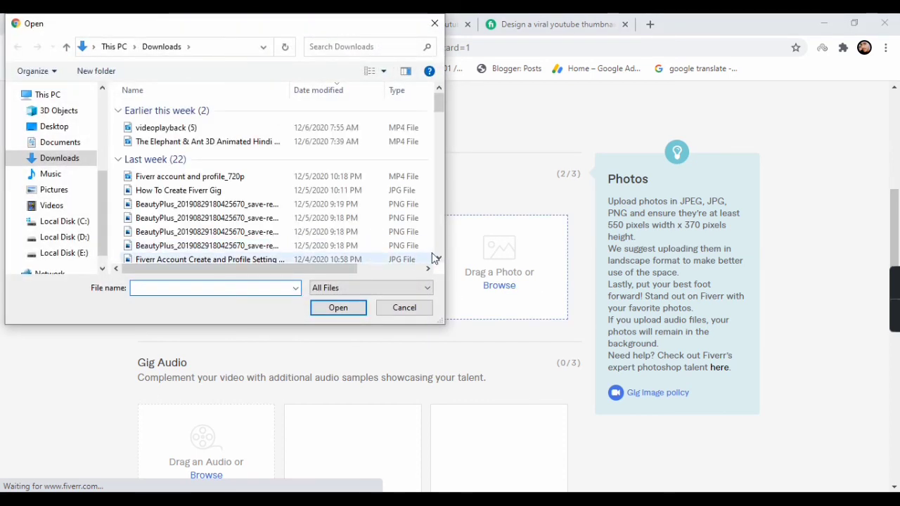
left_click_drag(439, 258, 439, 258)
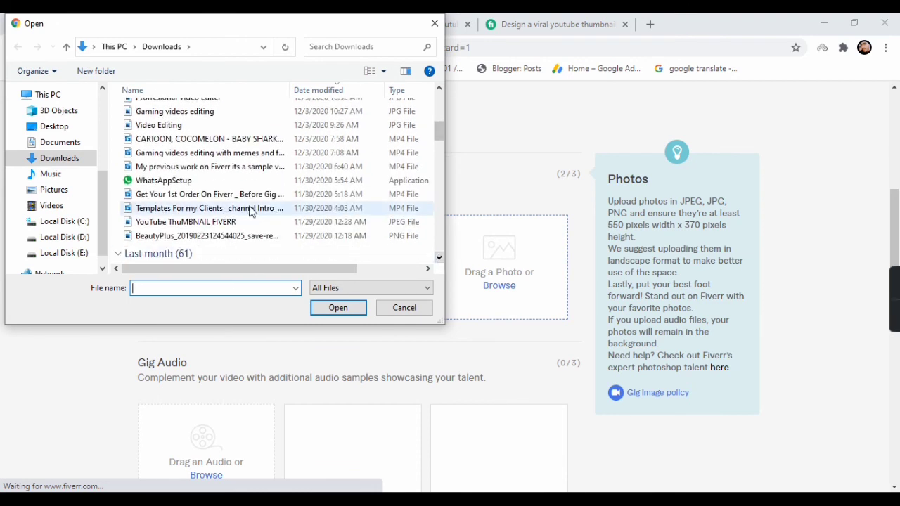
left_click(213, 223)
left_click(338, 308)
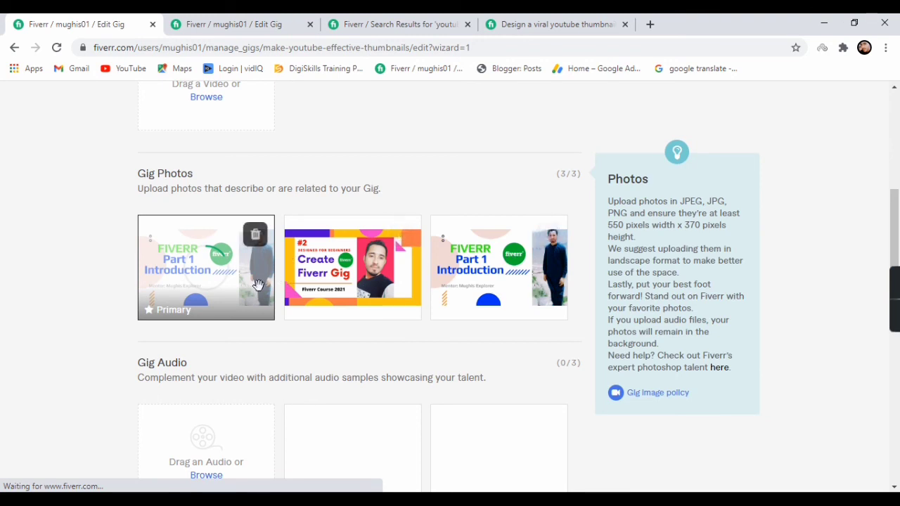
Review the gig gallery's video, photo, audio and PDF sections and the ownership declaration beneath them
scroll(892, 485, "down", 2)
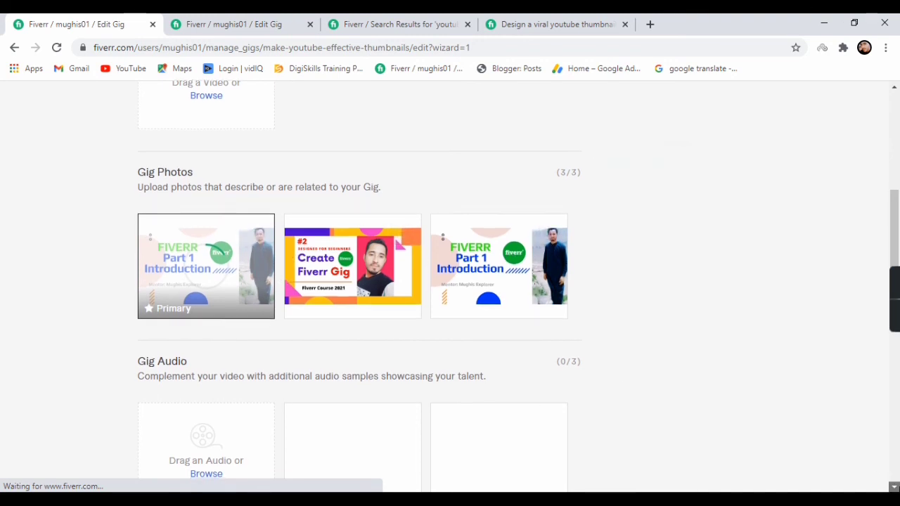
scroll(398, 328, "down", 4)
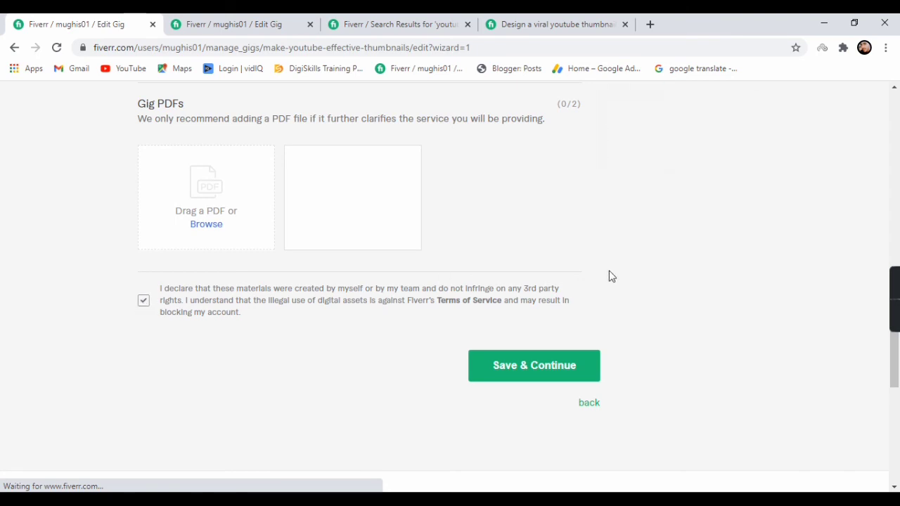
left_click(896, 105)
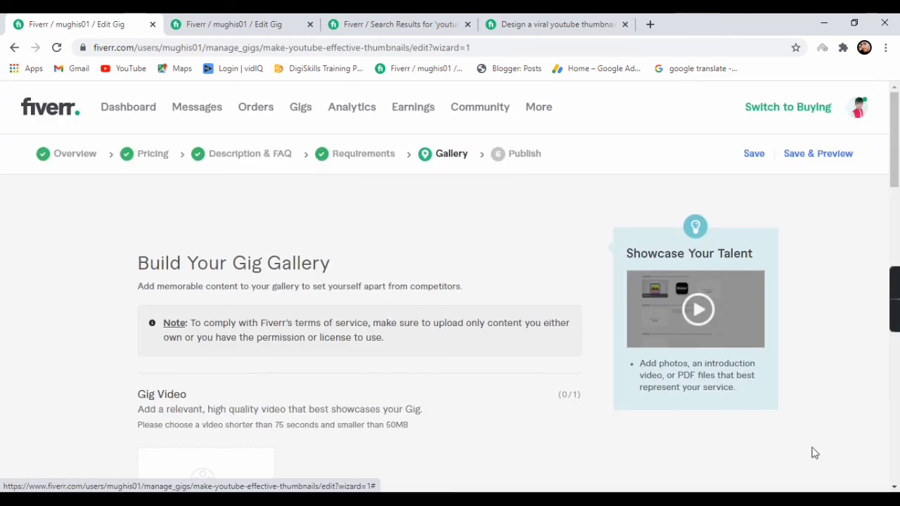
left_click(894, 487)
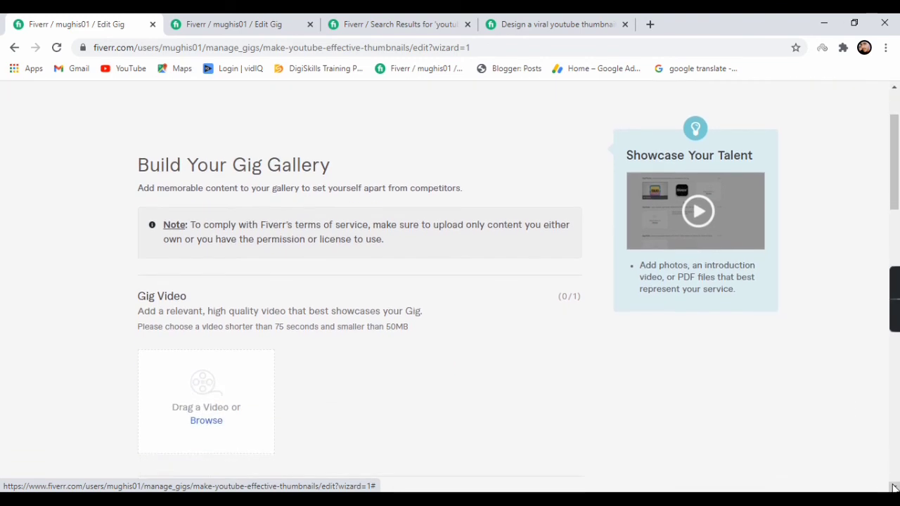
left_click_drag(894, 487, 893, 487)
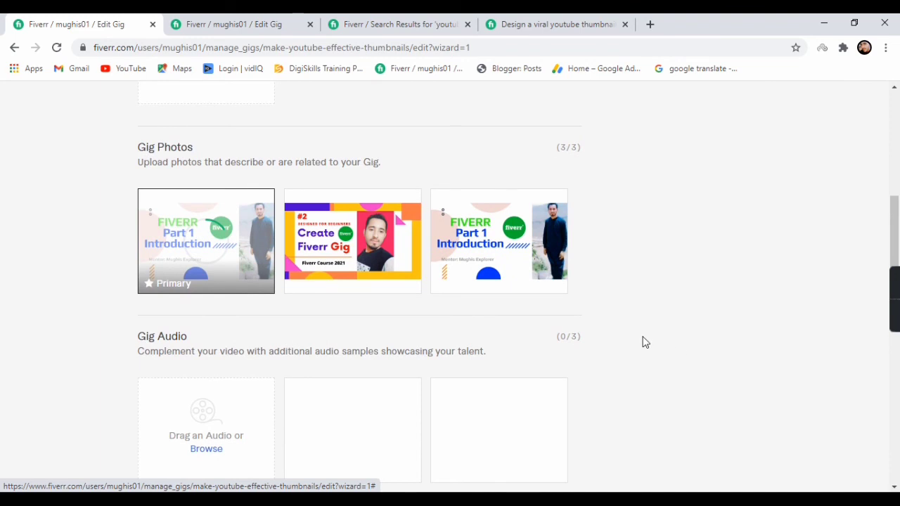
mouse_move(397, 214)
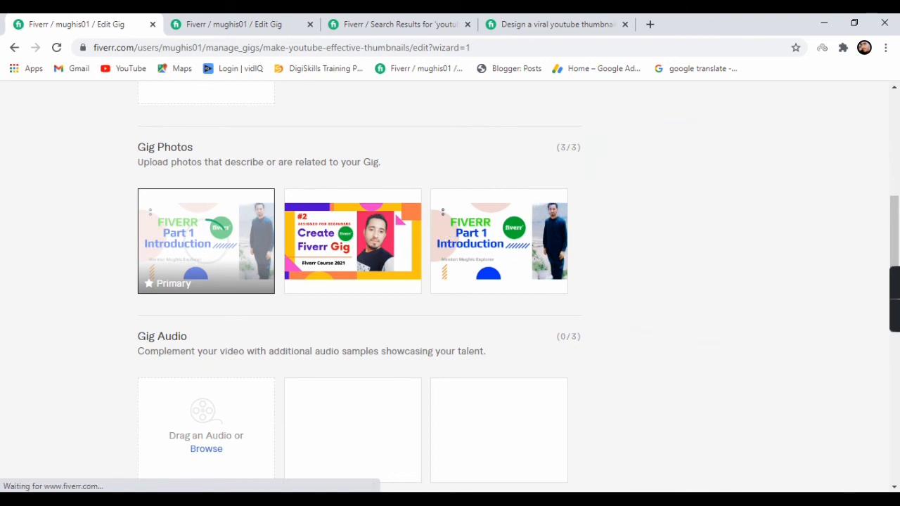
scroll(896, 486, "down", 4)
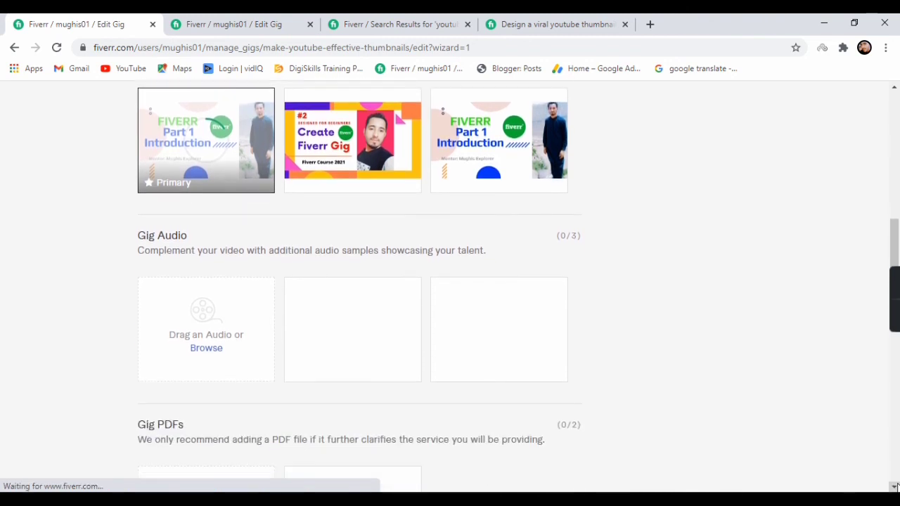
scroll(895, 486, "down", 3)
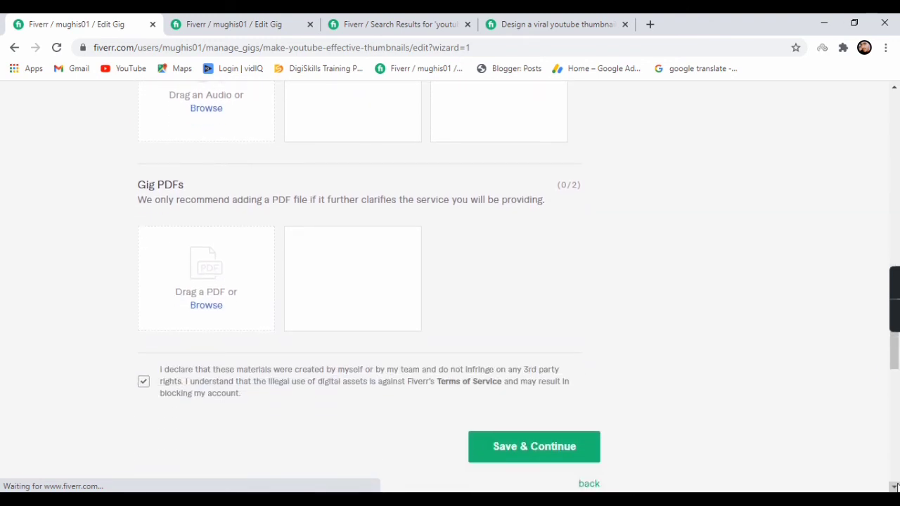
Try to save the completed gig gallery and continue to the publishing stage
left_click(535, 367)
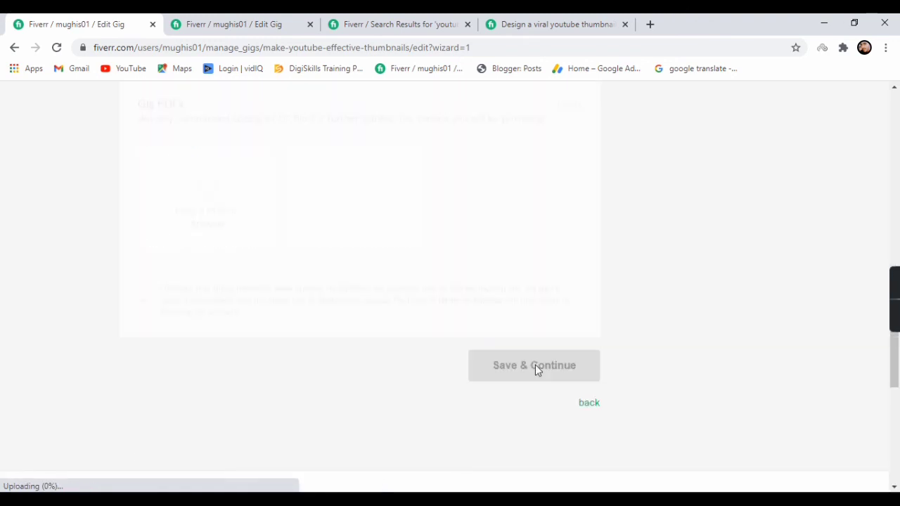
left_click(893, 122)
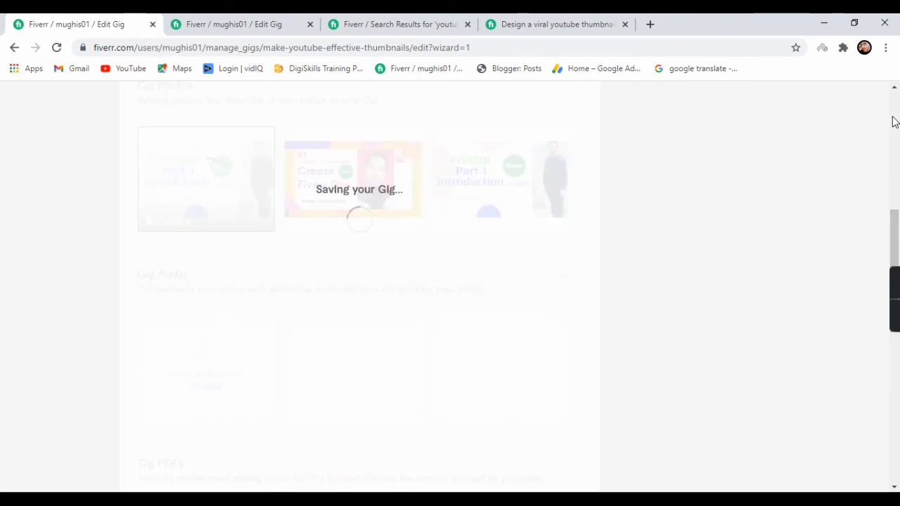
left_click(893, 122)
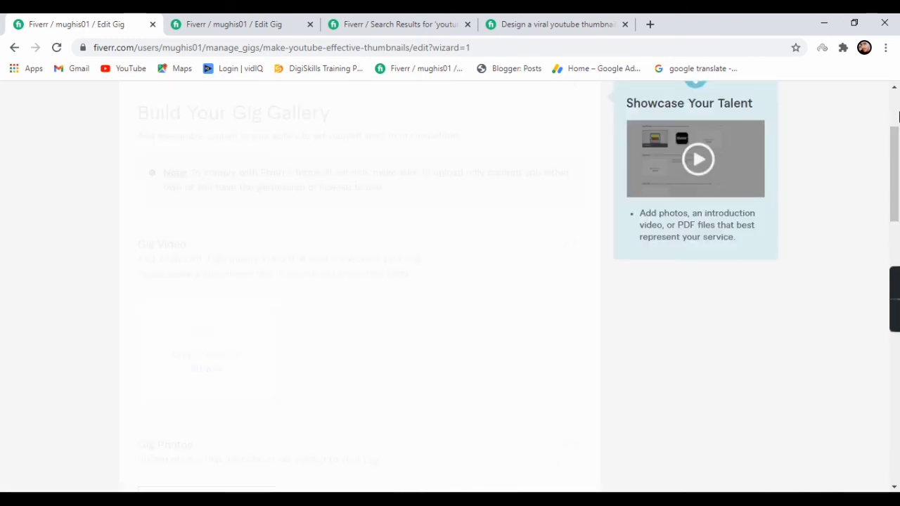
left_click(897, 99)
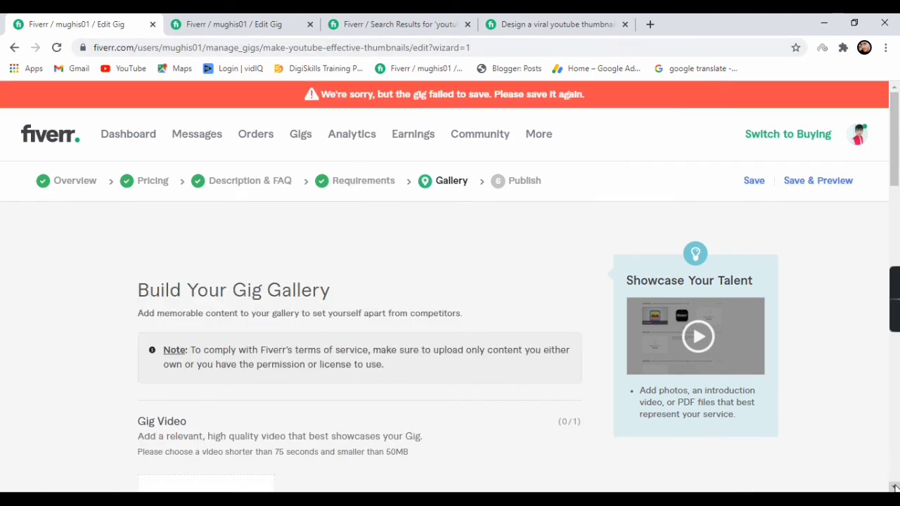
Save the gig with its gallery again and dismiss the Gadget Zone notification over the publishing page
scroll(511, 226, "down", 1)
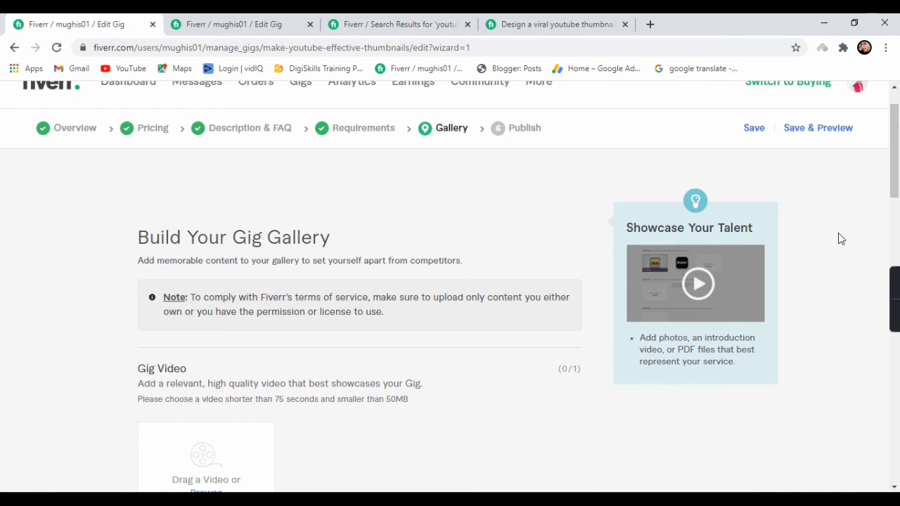
left_click(757, 133)
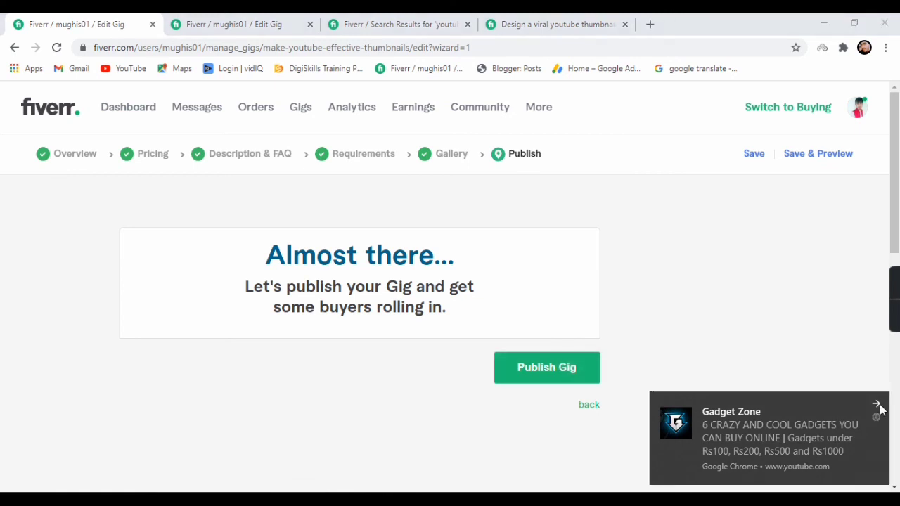
left_click(879, 408)
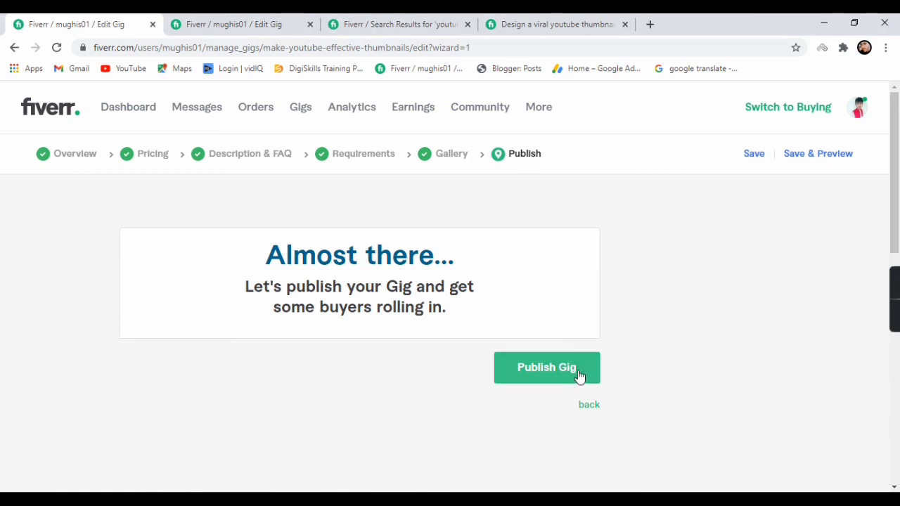